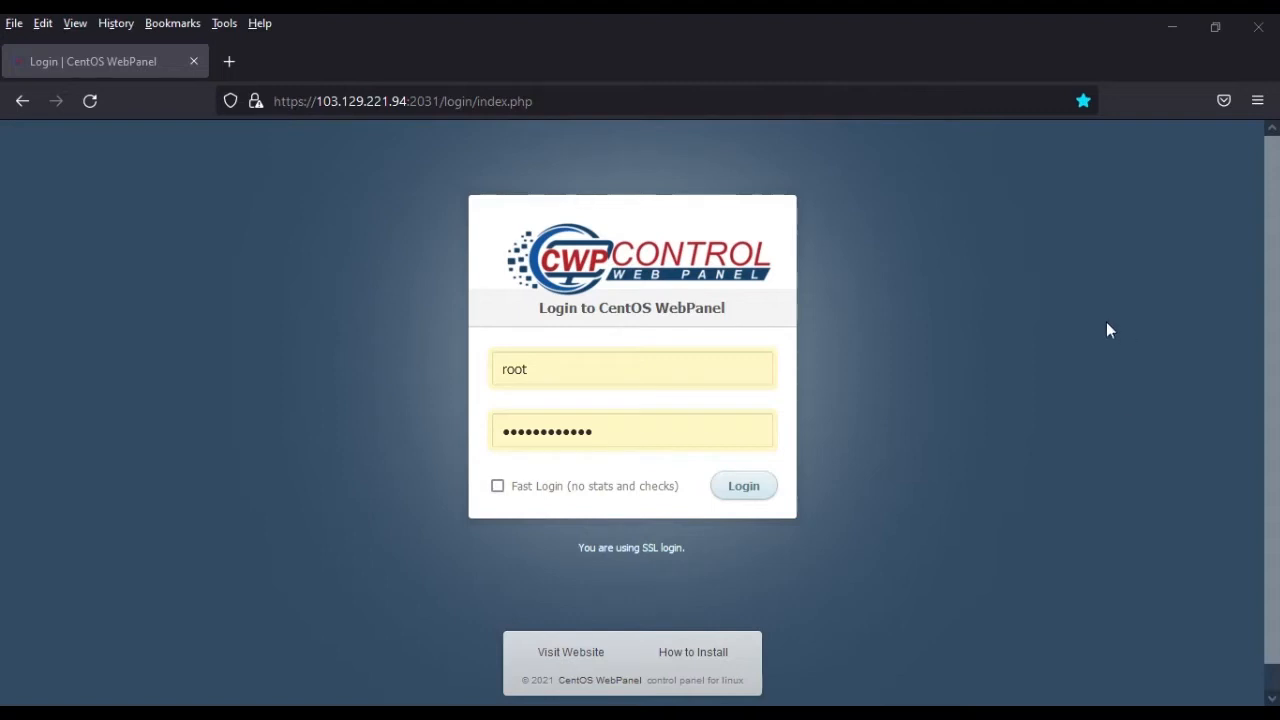
Sign in to CWP7 as root and open the server notifications and alerts list
{"action": "left_click", "coordinate": [744, 487]}
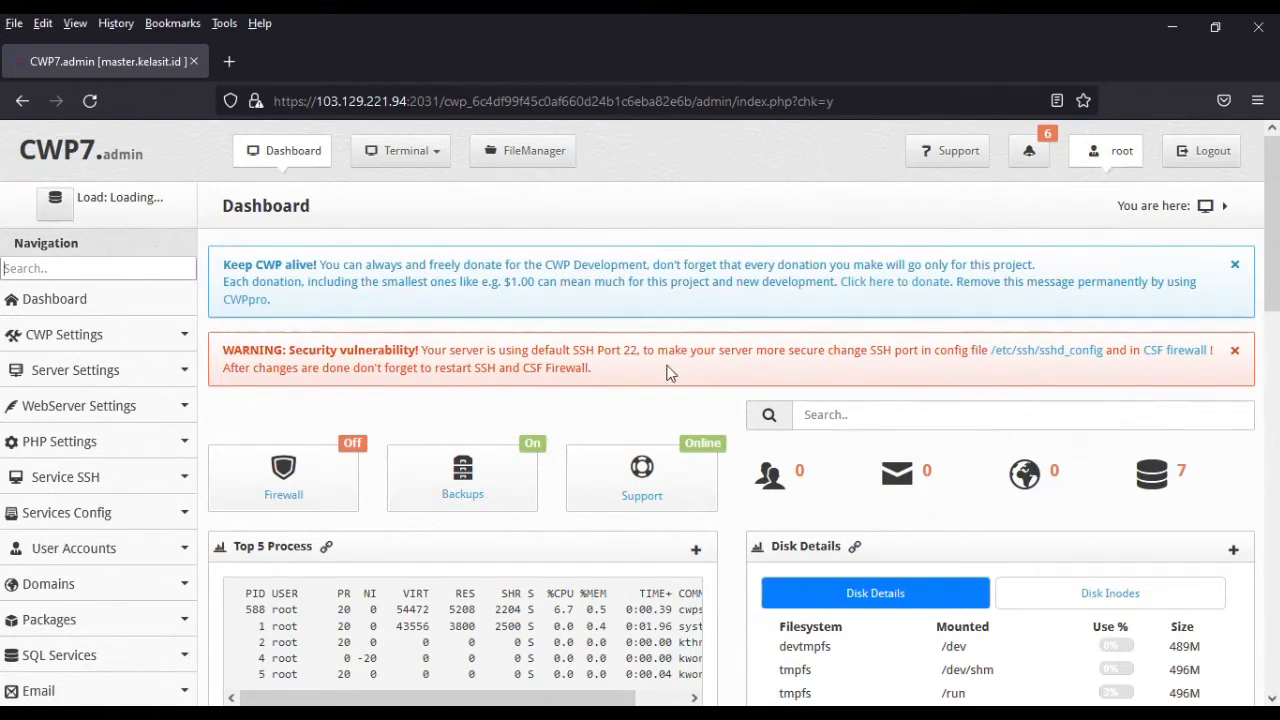
{"action": "left_click", "coordinate": [1033, 160]}
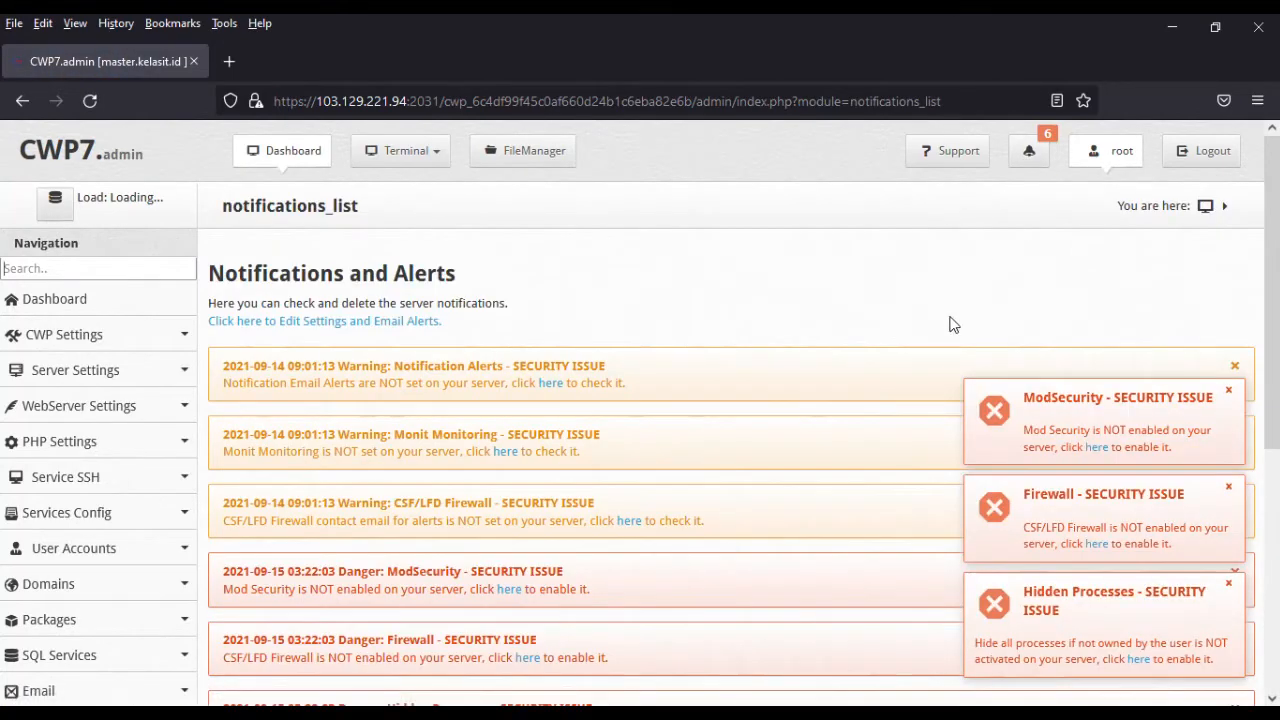
Scroll through the alerts to review warnings such as disabled ModSecurity, Firewall and Monit Monitoring
{"action": "scroll", "coordinate": [766, 323], "scroll_direction": "down", "scroll_amount": 5}
{"action": "scroll", "coordinate": [755, 325], "scroll_direction": "up", "scroll_amount": 3}
{"action": "scroll", "coordinate": [746, 335], "scroll_direction": "up", "scroll_amount": 3}
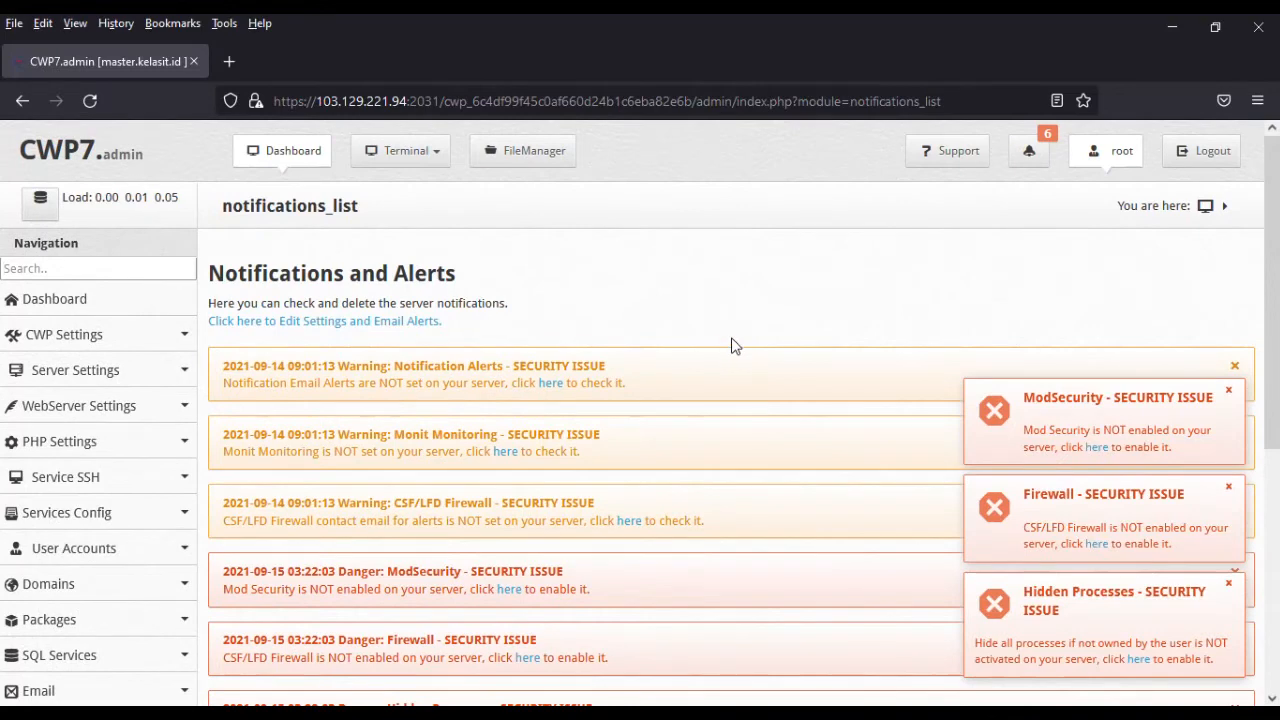
{"action": "scroll", "coordinate": [734, 392], "scroll_direction": "down", "scroll_amount": 3}
{"action": "scroll", "coordinate": [686, 448], "scroll_direction": "up", "scroll_amount": 1}
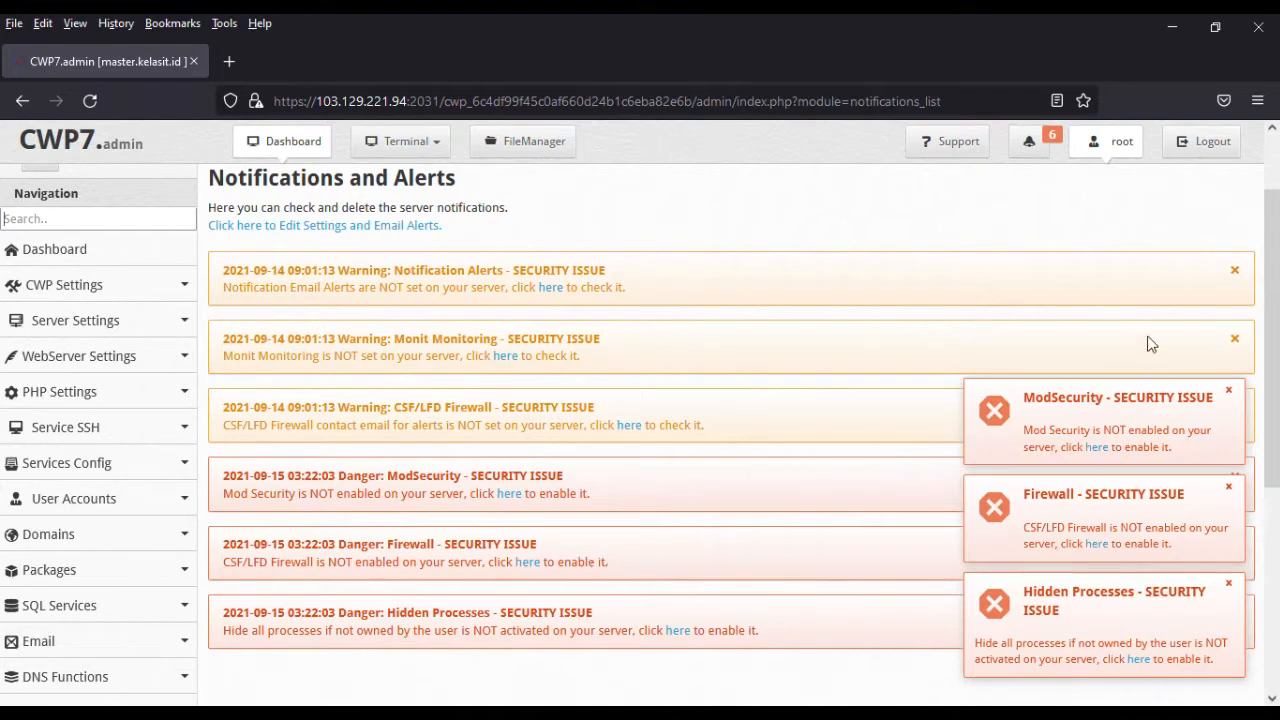
{"action": "scroll", "coordinate": [1118, 490], "scroll_direction": "down", "scroll_amount": 3}
{"action": "scroll", "coordinate": [1118, 490], "scroll_direction": "up", "scroll_amount": 2}
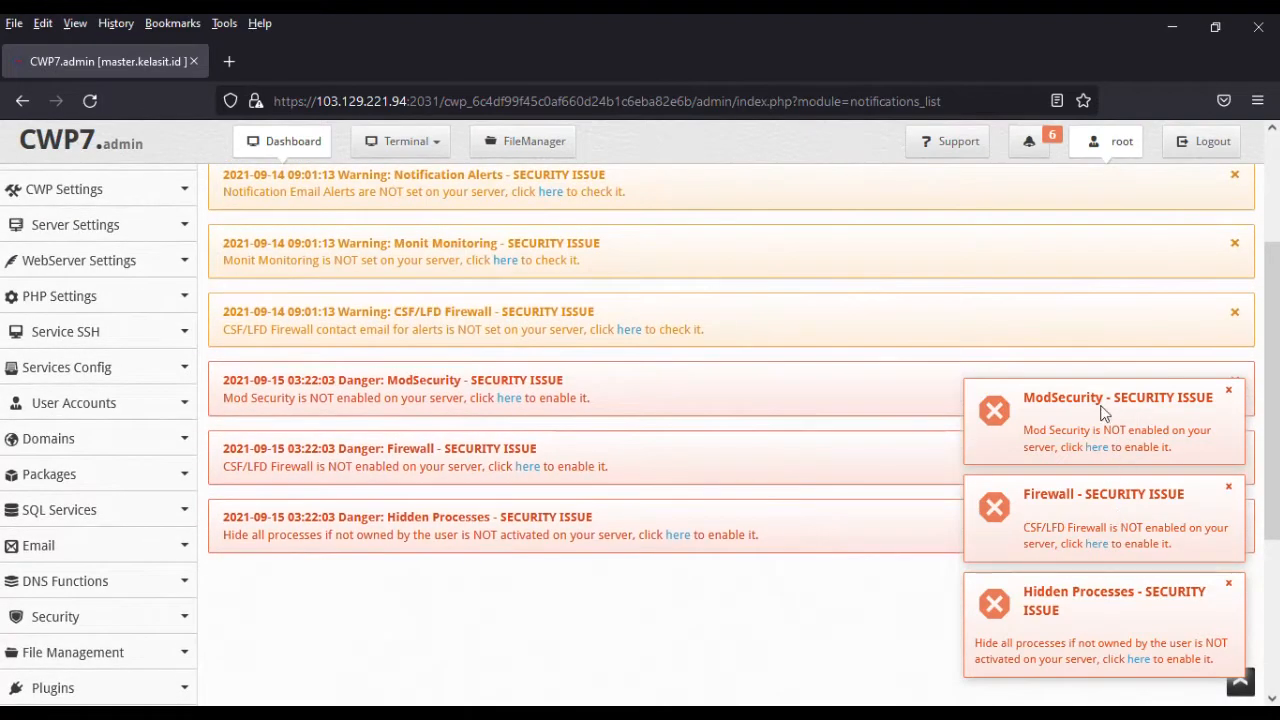
{"action": "scroll", "coordinate": [1098, 545], "scroll_direction": "up", "scroll_amount": 4}
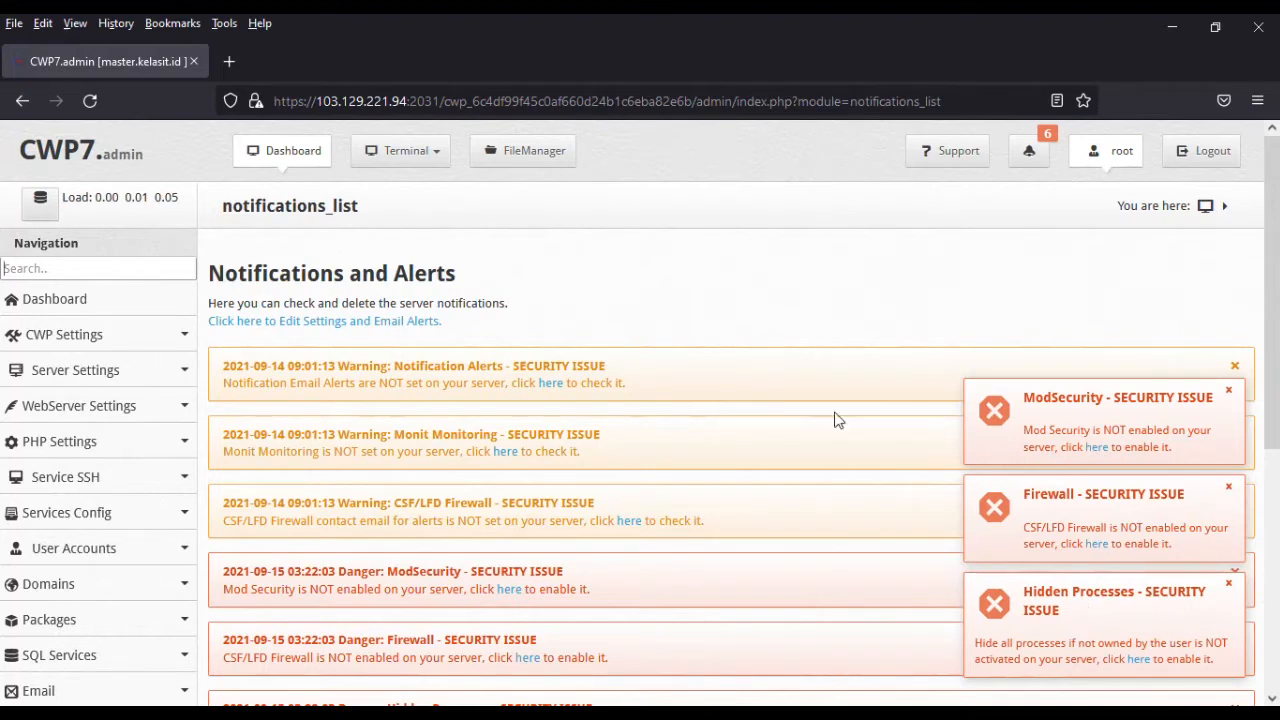
{"action": "scroll", "coordinate": [707, 463], "scroll_direction": "down", "scroll_amount": 3}
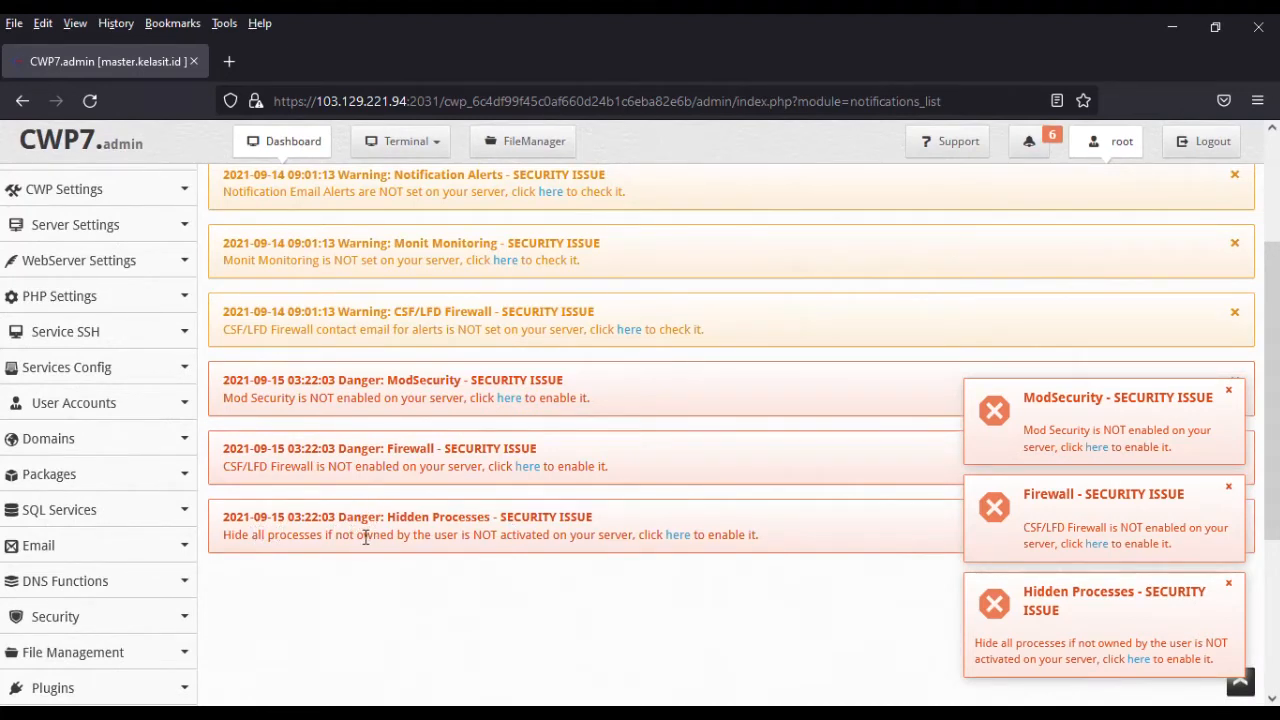
{"action": "scroll", "coordinate": [731, 498], "scroll_direction": "up", "scroll_amount": 2}
{"action": "scroll", "coordinate": [731, 498], "scroll_direction": "down", "scroll_amount": 1}
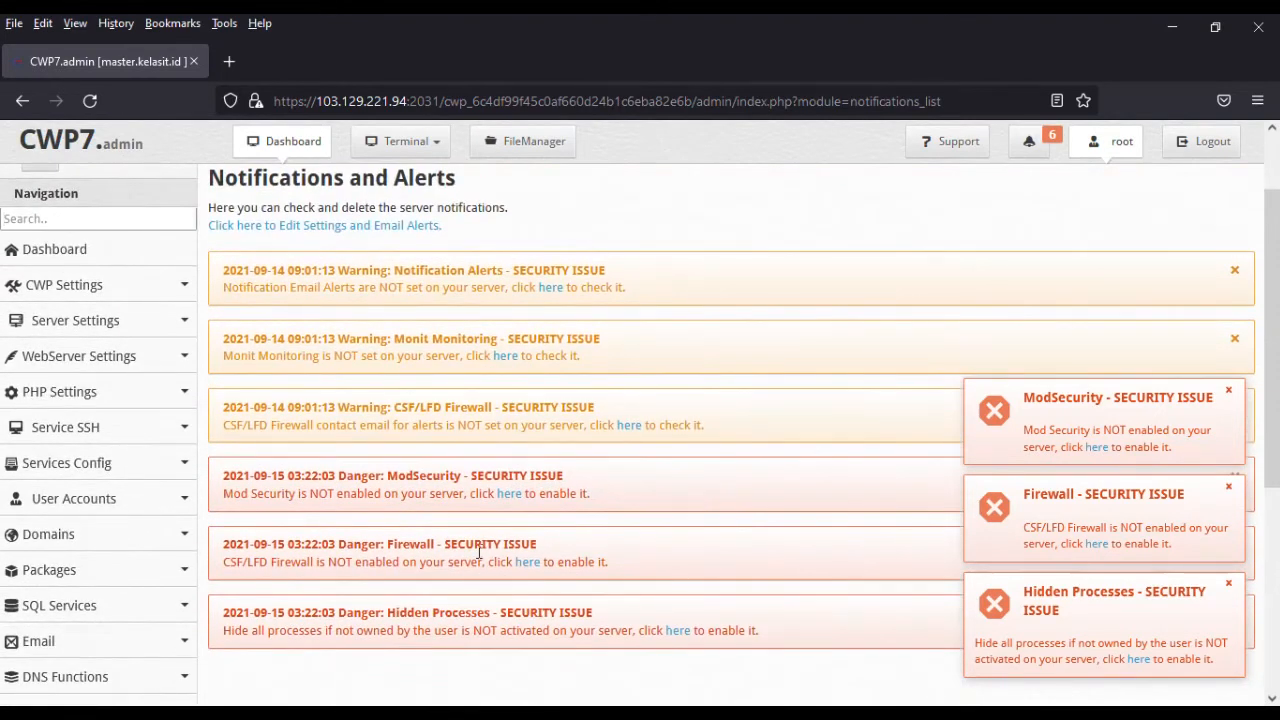
{"action": "scroll", "coordinate": [425, 559], "scroll_direction": "down", "scroll_amount": 1}
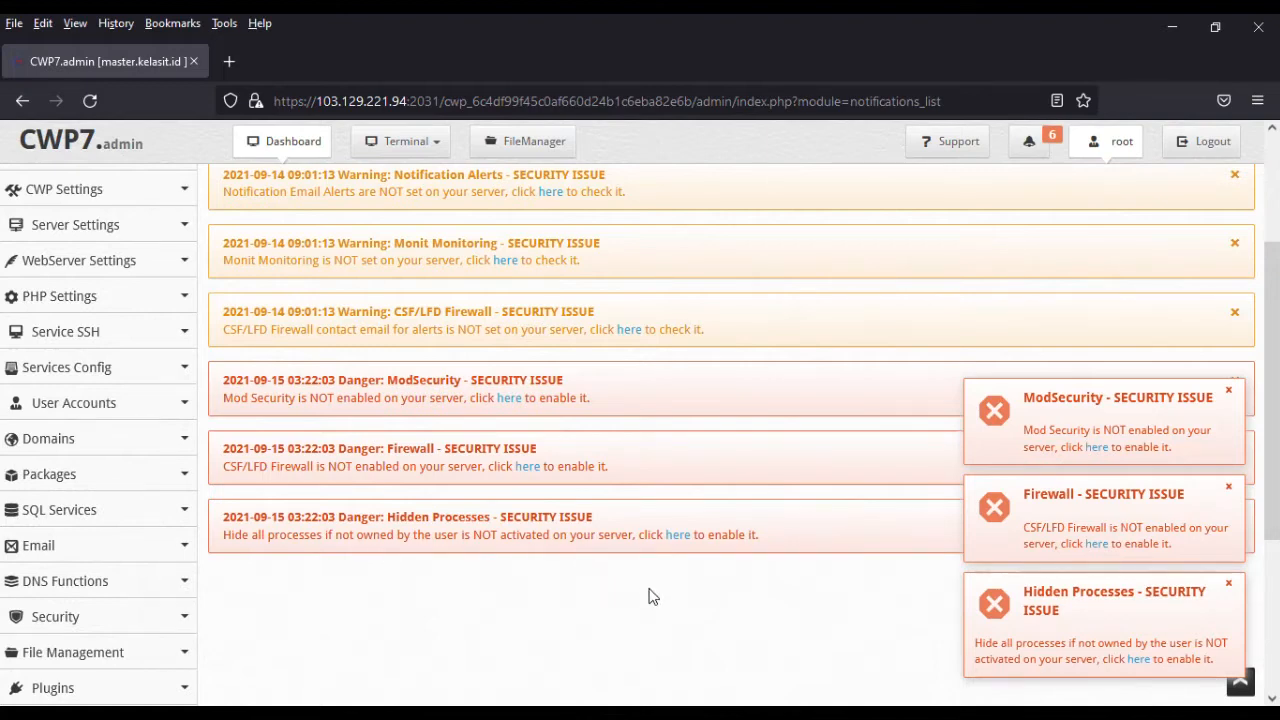
{"action": "scroll", "coordinate": [650, 596], "scroll_direction": "up", "scroll_amount": 2}
{"action": "scroll", "coordinate": [652, 596], "scroll_direction": "down", "scroll_amount": 2}
Open the Hidden Processes setting, then go to the Create a New Account form it requires
{"action": "left_click", "coordinate": [679, 540]}
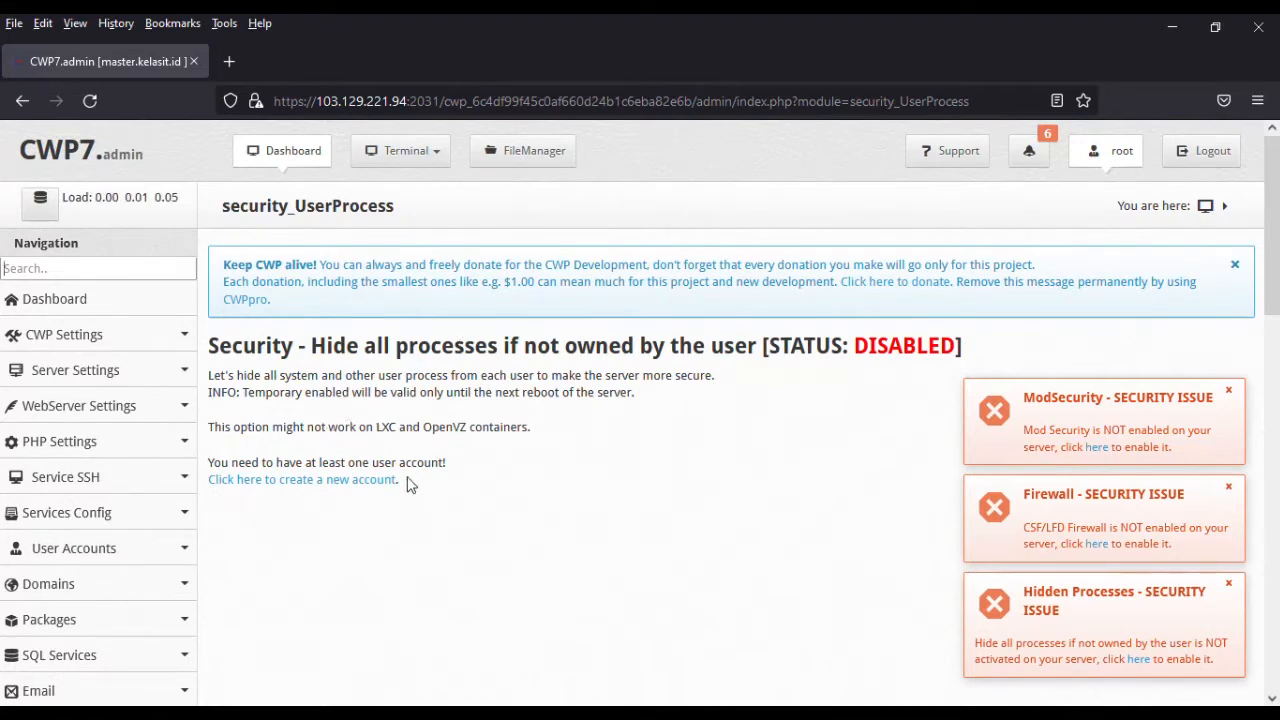
{"action": "left_click", "coordinate": [281, 481]}
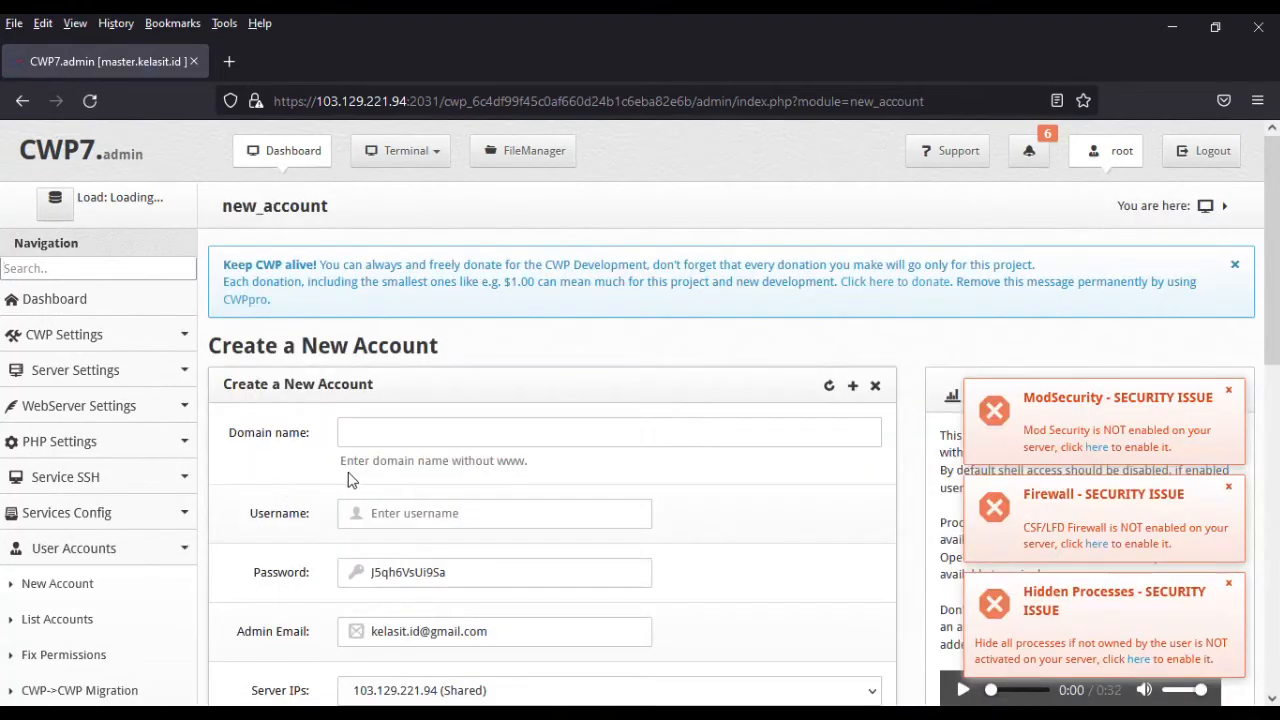
Enter the new account's domain name and trim the auto-filled username to eight characters
{"action": "scroll", "coordinate": [454, 362], "scroll_direction": "down", "scroll_amount": 2}
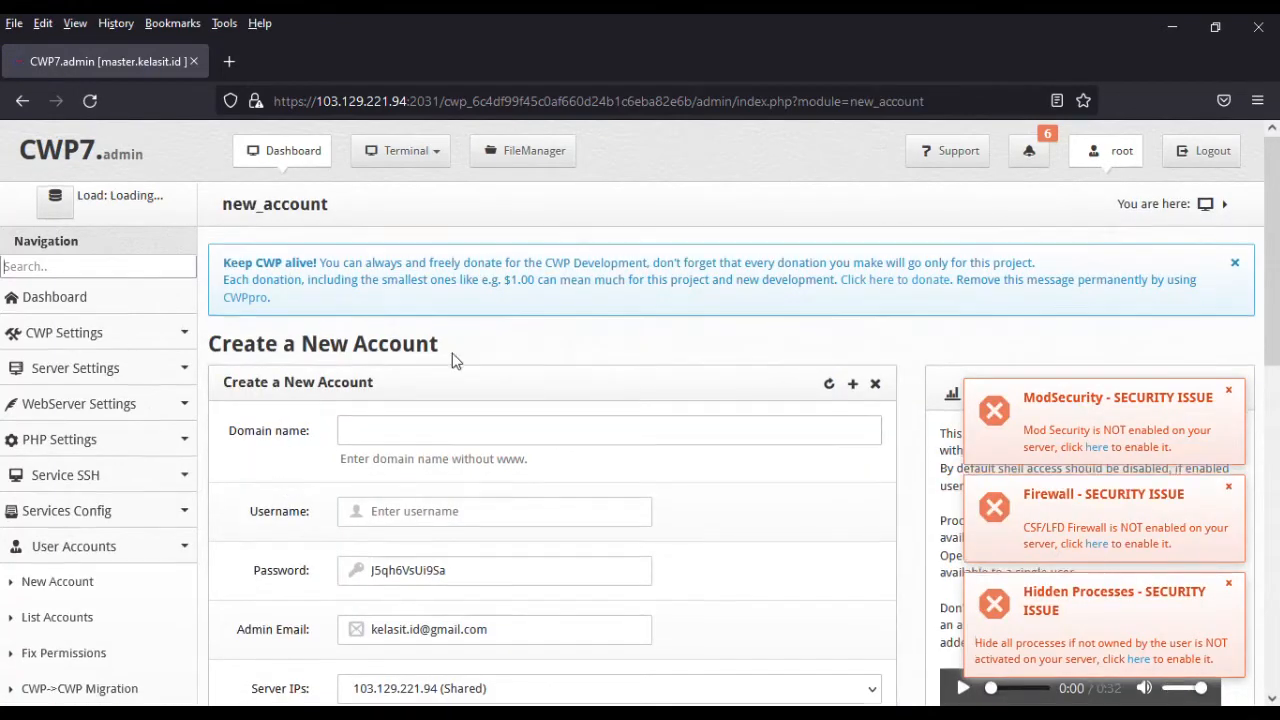
{"action": "scroll", "coordinate": [452, 370], "scroll_direction": "up", "scroll_amount": 2}
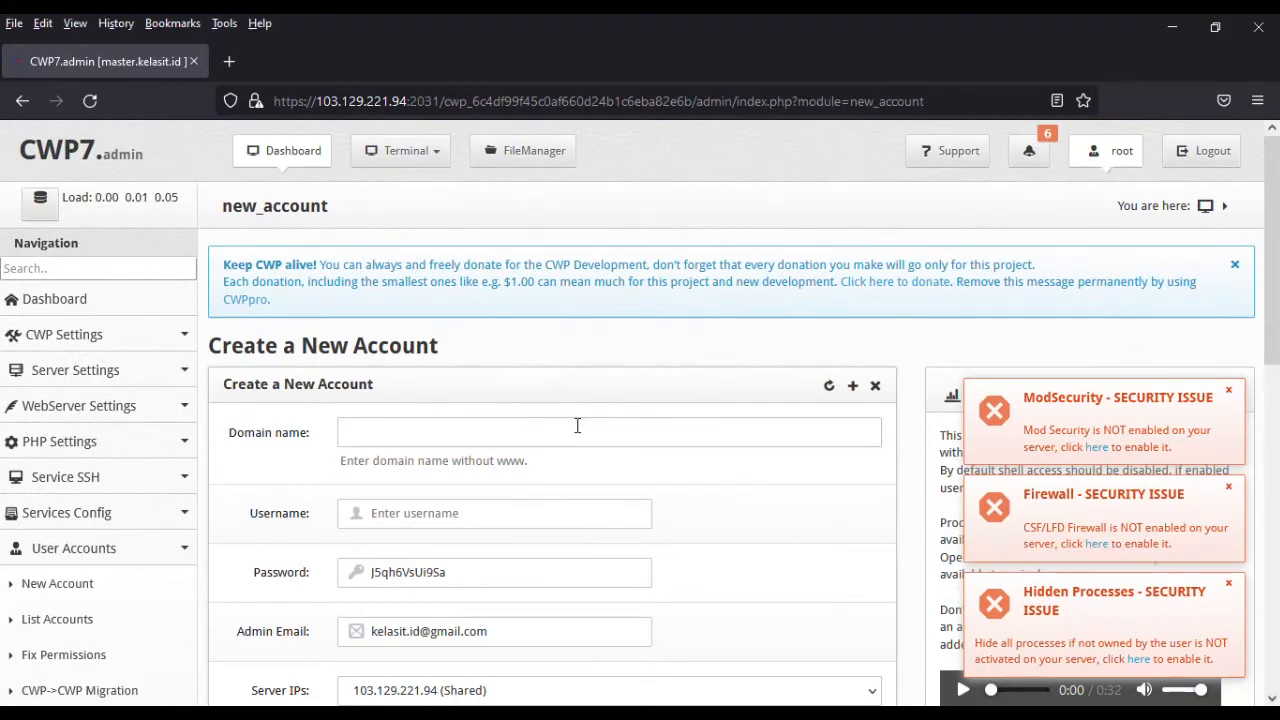
{"action": "scroll", "coordinate": [577, 423], "scroll_direction": "down", "scroll_amount": 1}
{"action": "left_click", "coordinate": [437, 346]}
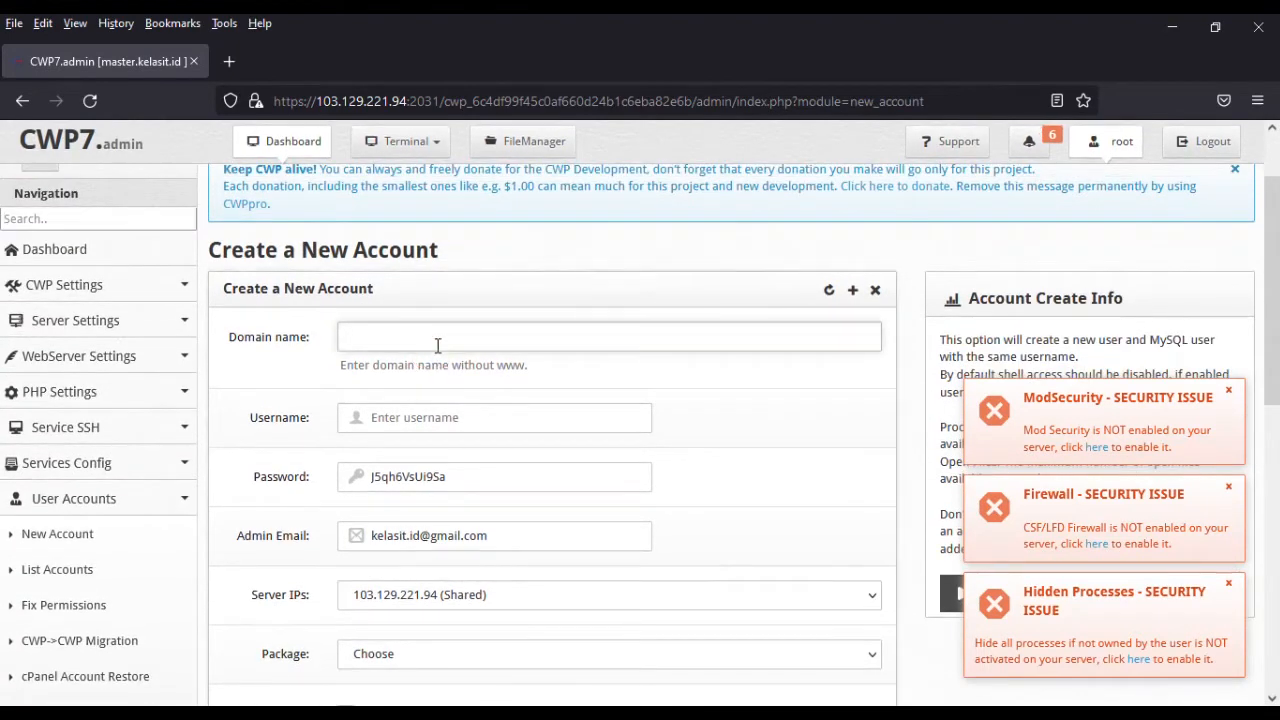
{"action": "type", "text": "mahmudalfauzi.com"}
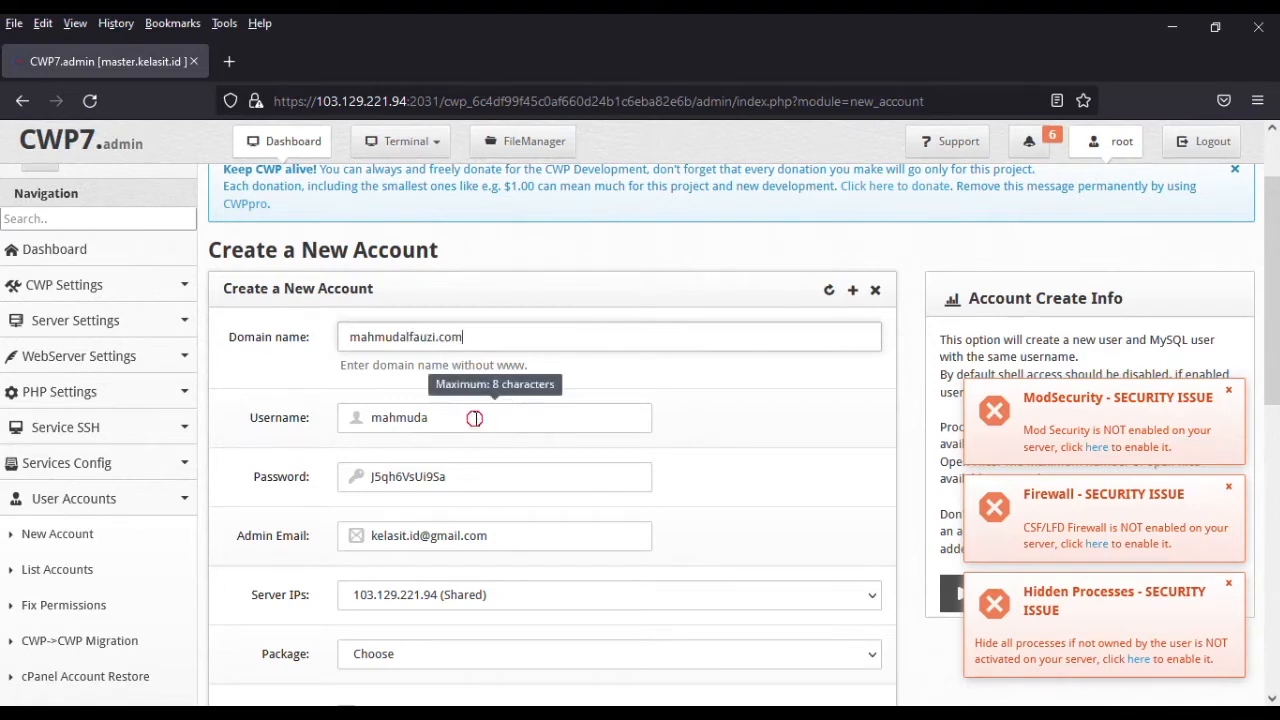
{"action": "left_click", "coordinate": [473, 418]}
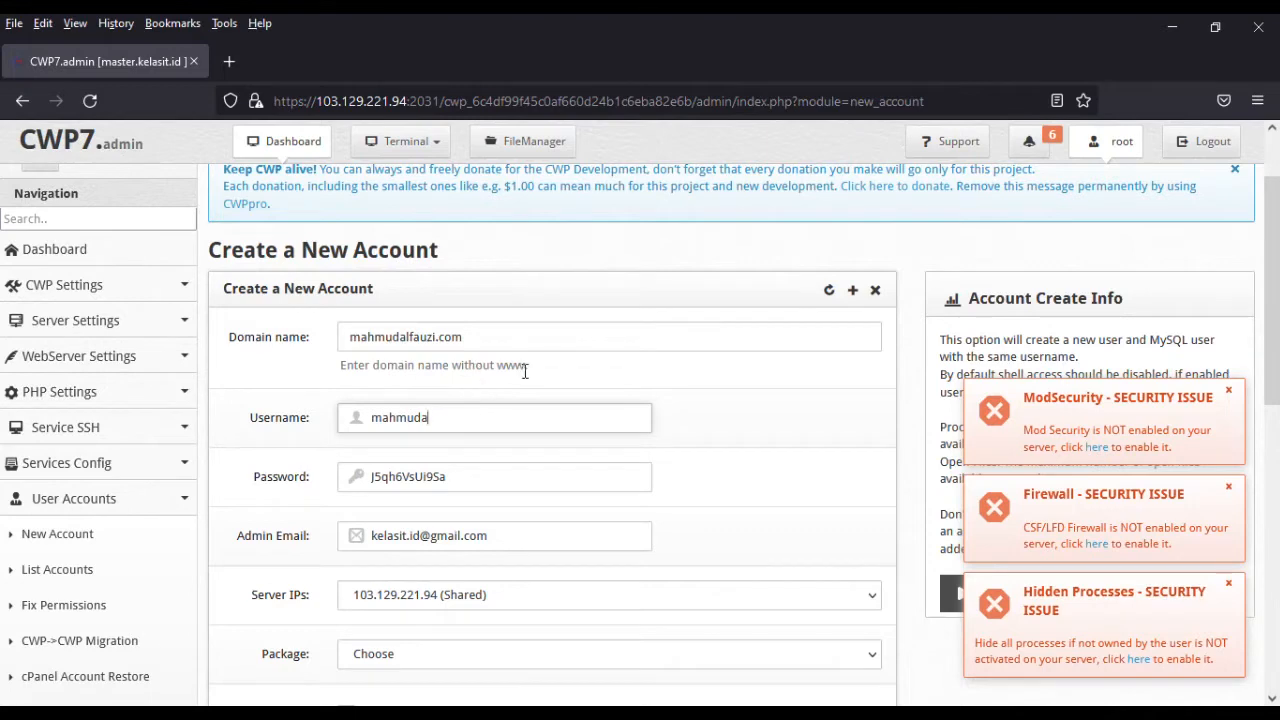
{"action": "left_click", "coordinate": [475, 422]}
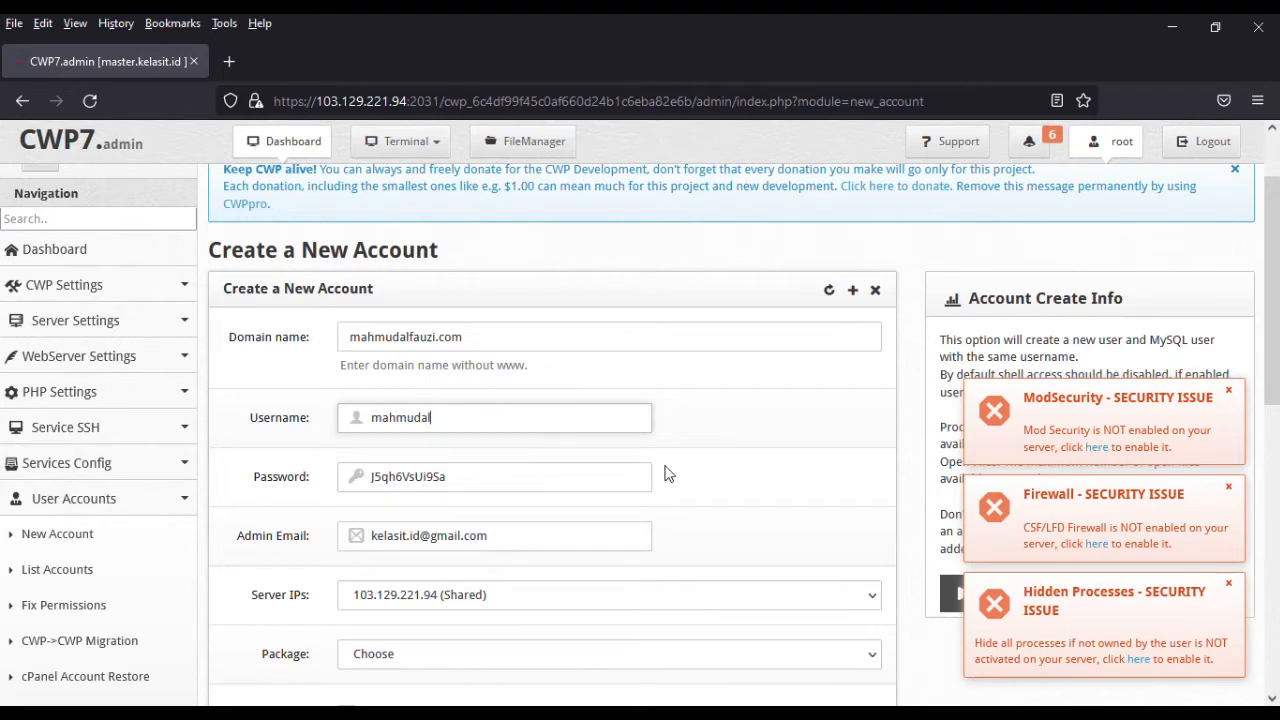
Select the generated password and the part of the admin e-mail before @
{"action": "scroll", "coordinate": [555, 497], "scroll_direction": "down", "scroll_amount": 2}
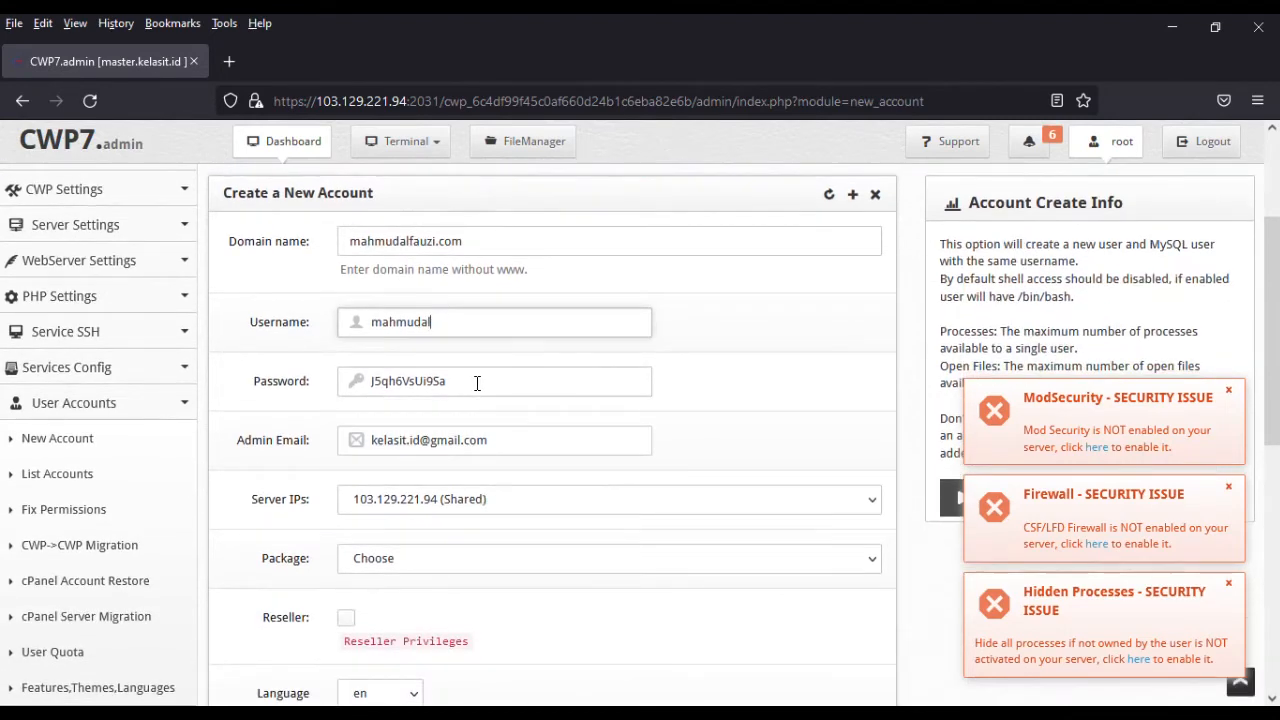
{"action": "left_click_drag", "start_coordinate": [497, 383], "coordinate": [344, 381]}
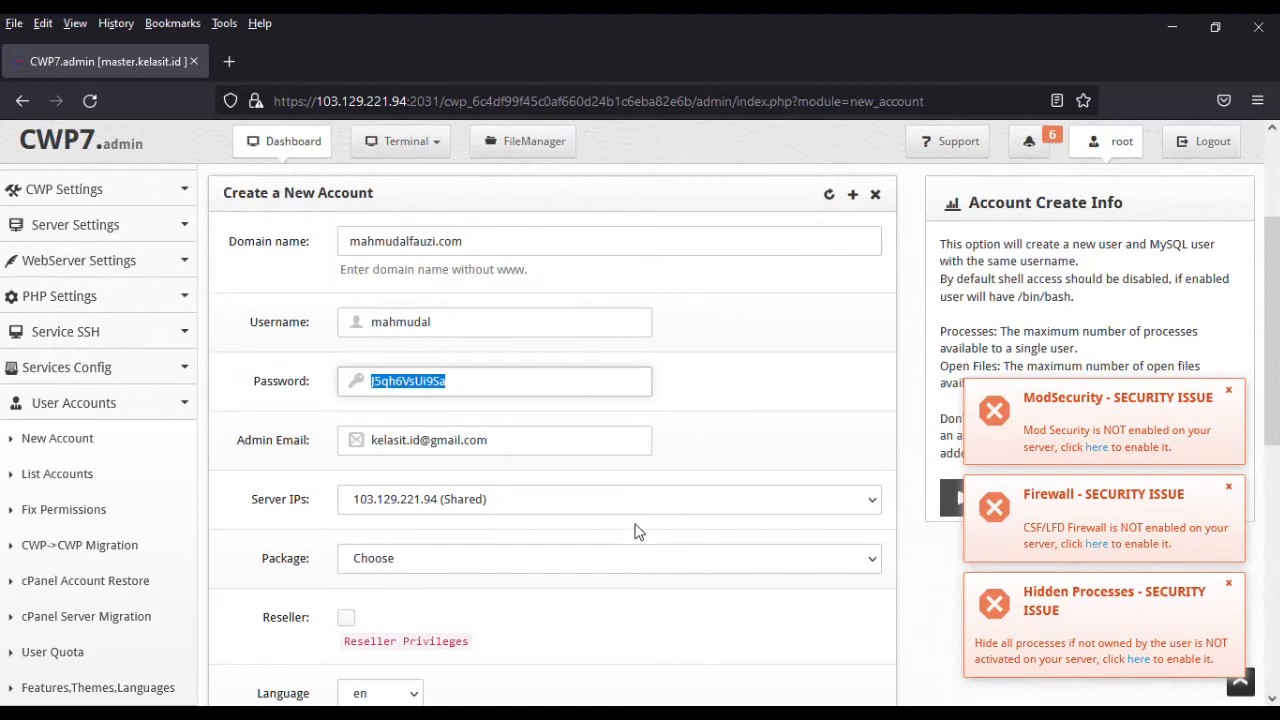
{"action": "scroll", "coordinate": [520, 482], "scroll_direction": "down", "scroll_amount": 2}
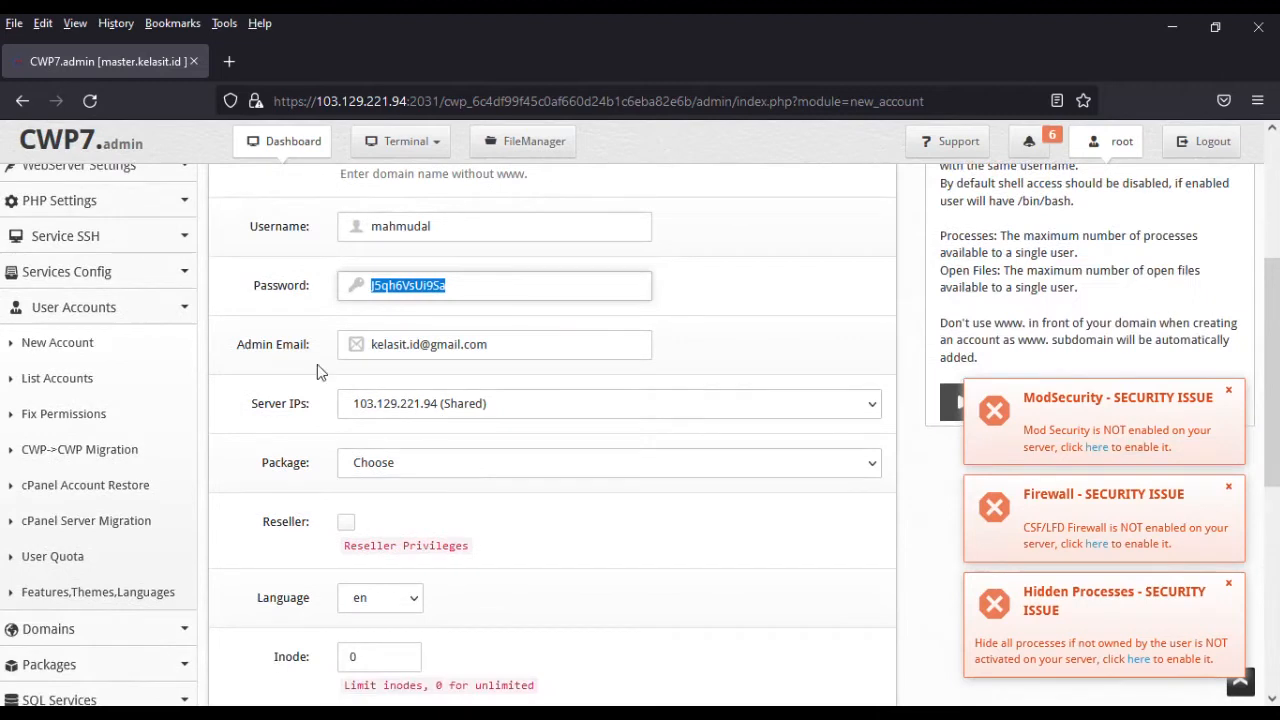
{"action": "scroll", "coordinate": [386, 429], "scroll_direction": "up", "scroll_amount": 2}
{"action": "left_click_drag", "start_coordinate": [419, 440], "coordinate": [296, 440]}
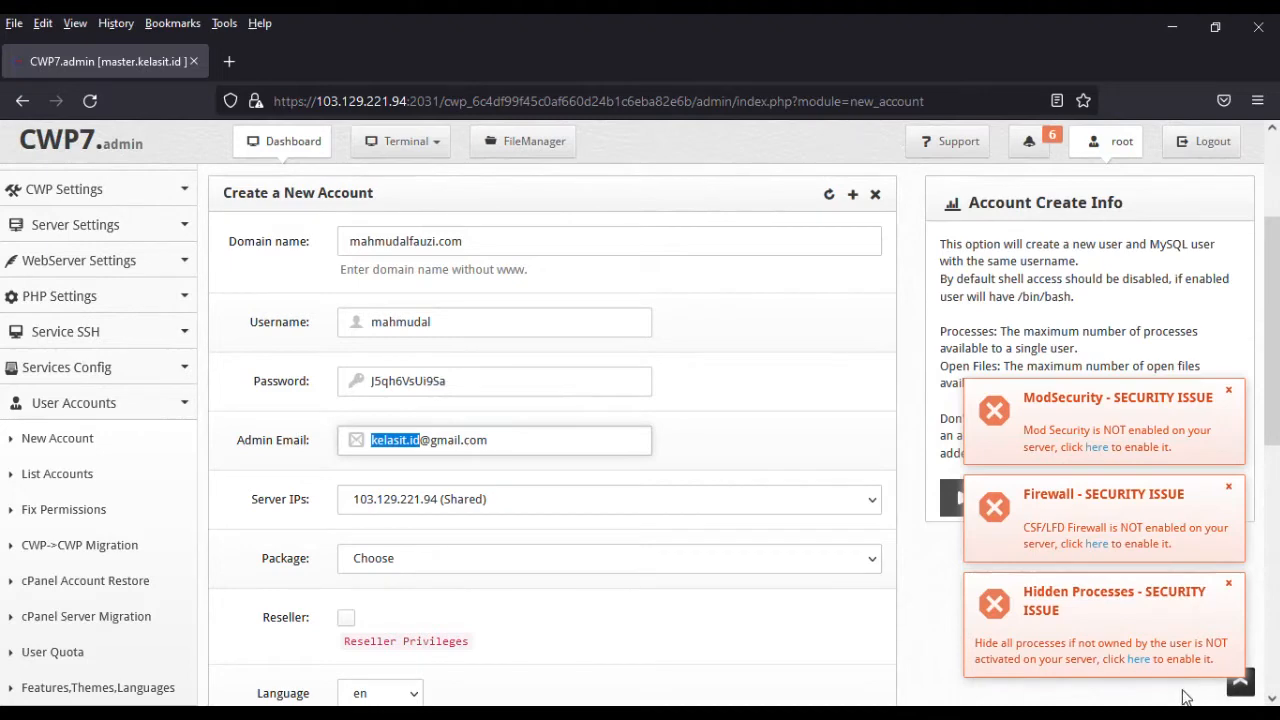
Replace the part of the admin e-mail before @ with a new name
{"action": "left_click", "coordinate": [1145, 687]}
{"action": "left_click", "coordinate": [422, 440]}
{"action": "left_click_drag", "start_coordinate": [424, 438], "coordinate": [338, 437]}
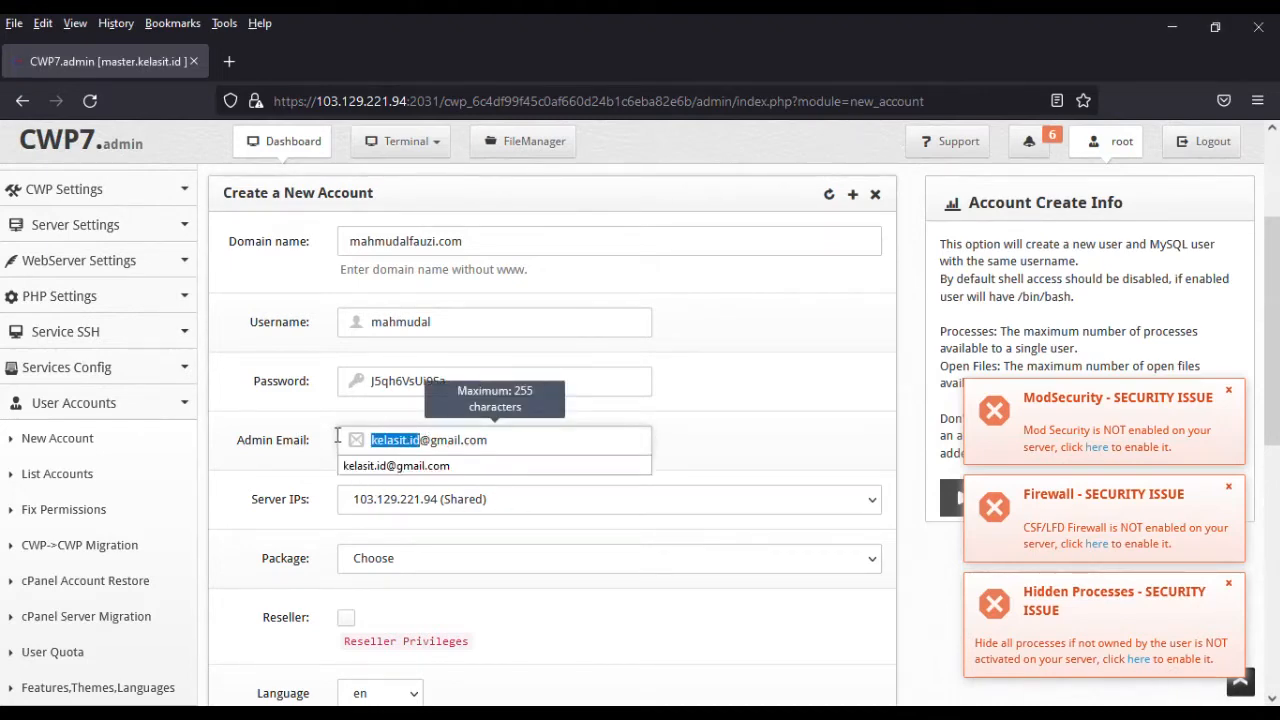
{"action": "type", "text": "insanalhikmah"}
{"action": "left_click", "coordinate": [777, 443]}
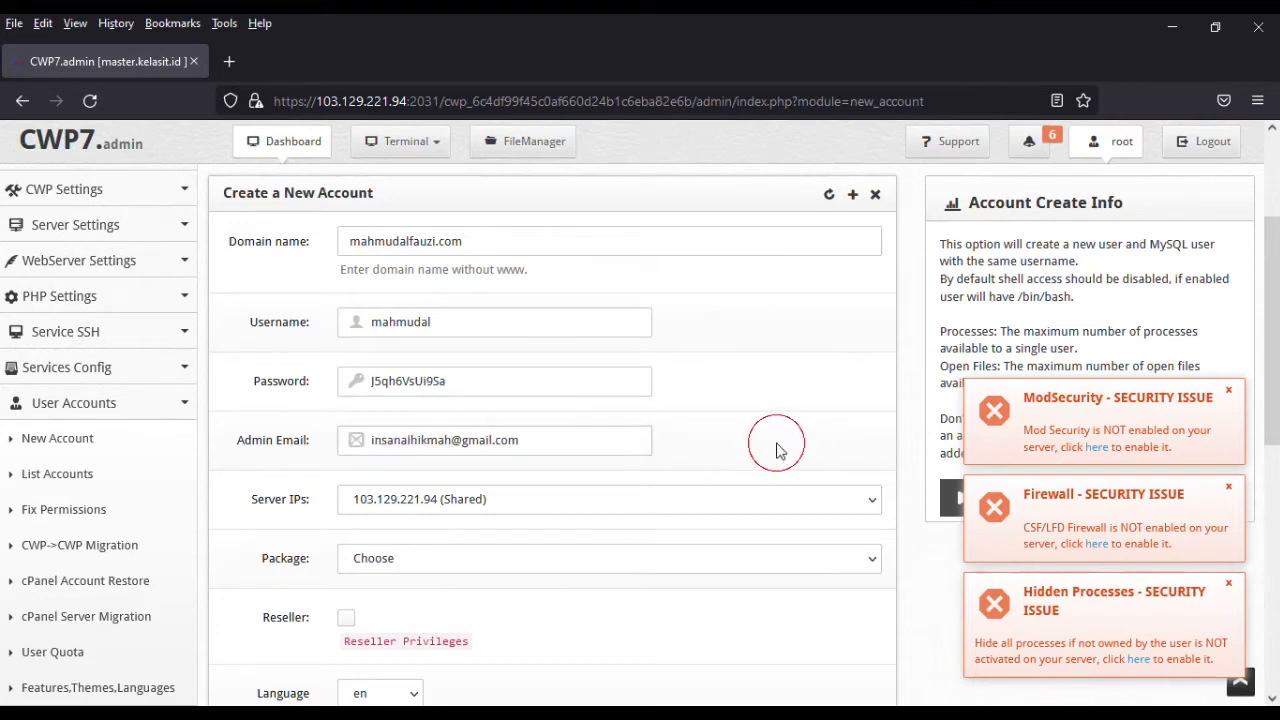
Keep the shared server IP and assign the Standar hosting package
{"action": "scroll", "coordinate": [700, 450], "scroll_direction": "down", "scroll_amount": 2}
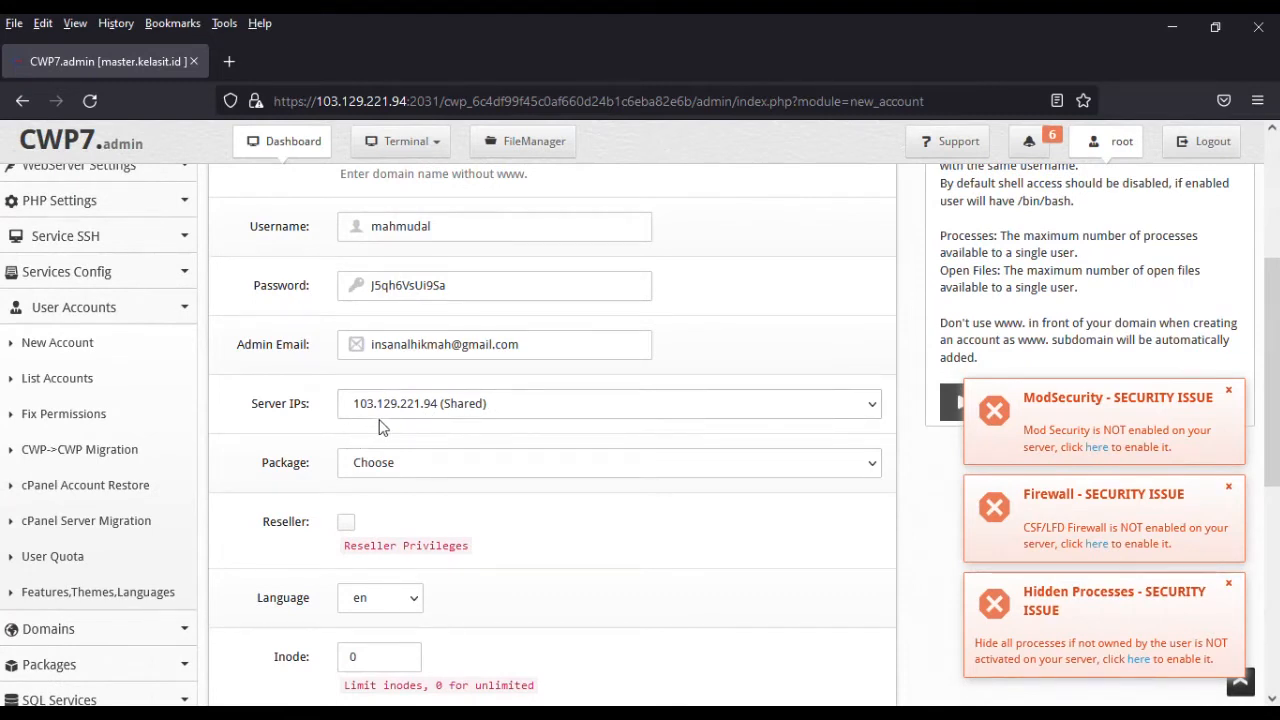
{"action": "left_click", "coordinate": [447, 405]}
{"action": "left_click", "coordinate": [447, 405]}
{"action": "left_click", "coordinate": [447, 405]}
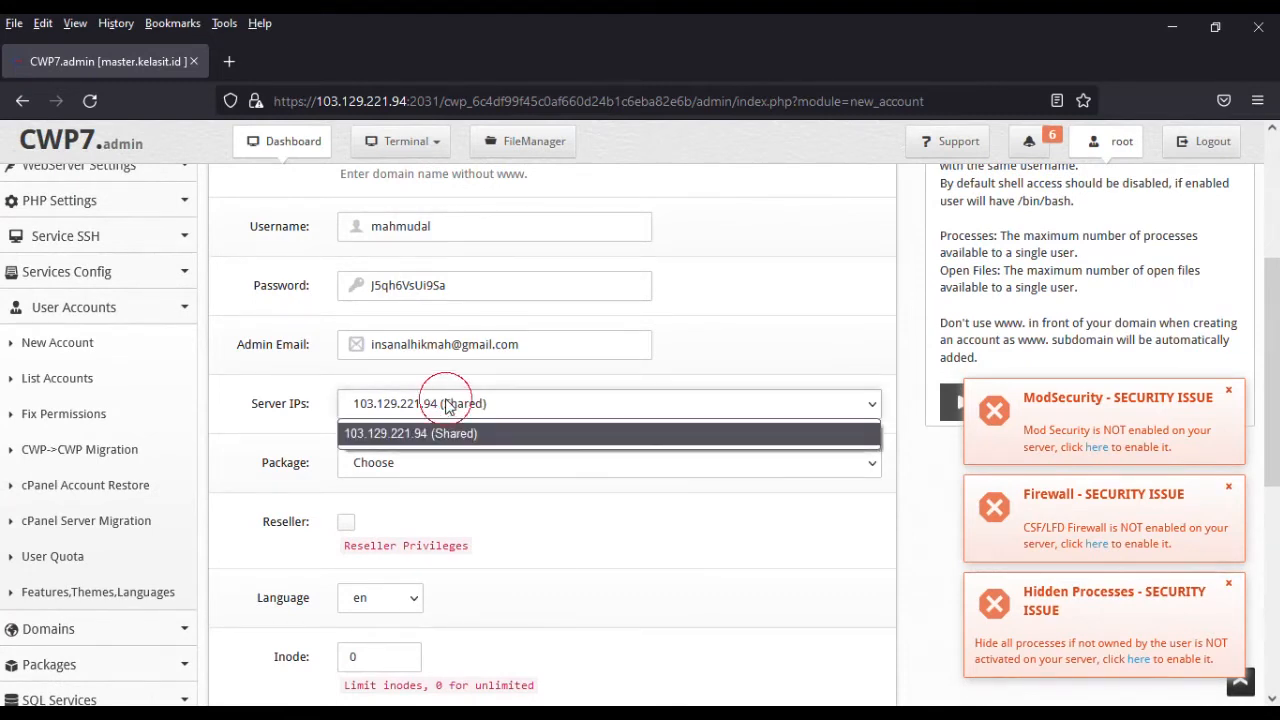
{"action": "left_click", "coordinate": [447, 405]}
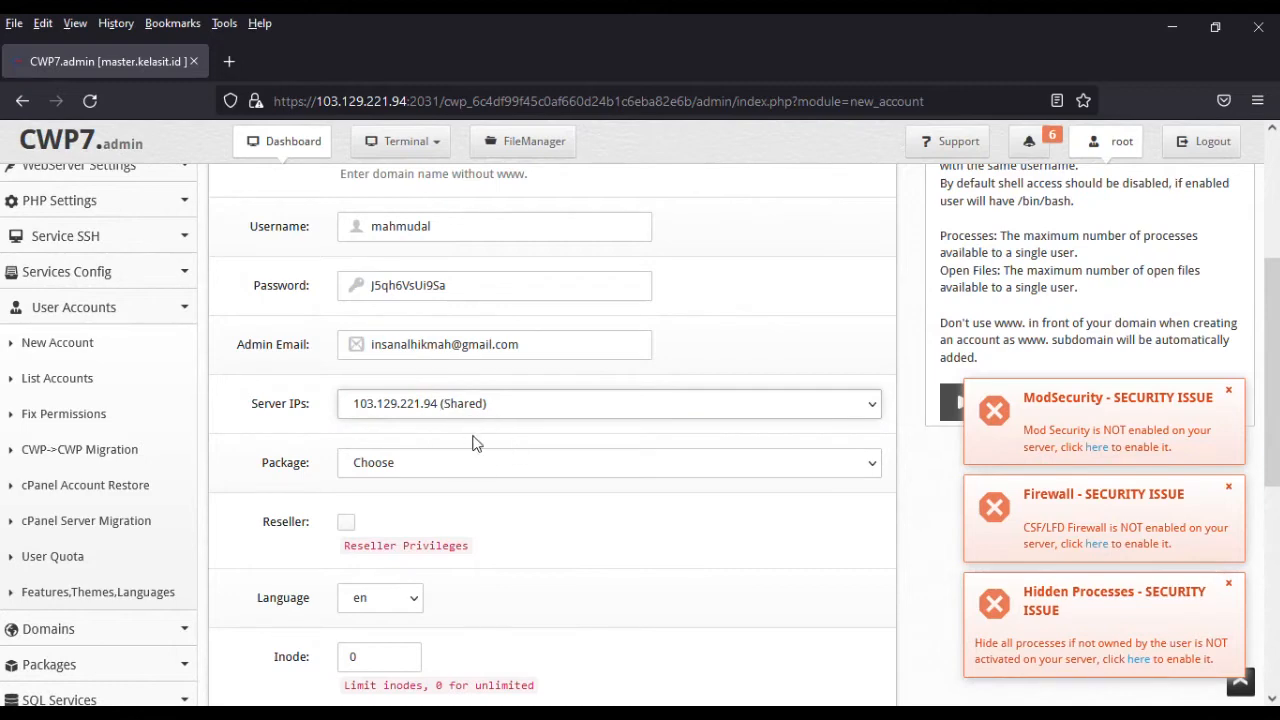
{"action": "scroll", "coordinate": [474, 440], "scroll_direction": "down", "scroll_amount": 2}
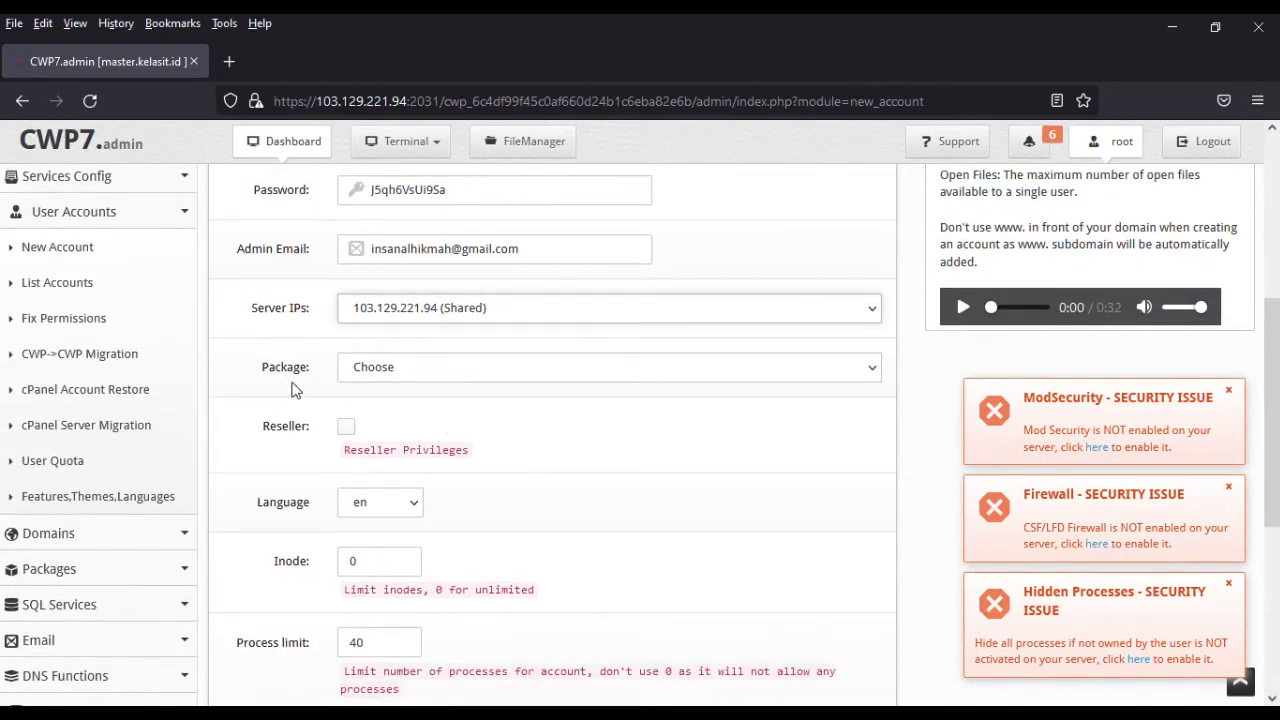
{"action": "left_click", "coordinate": [480, 374]}
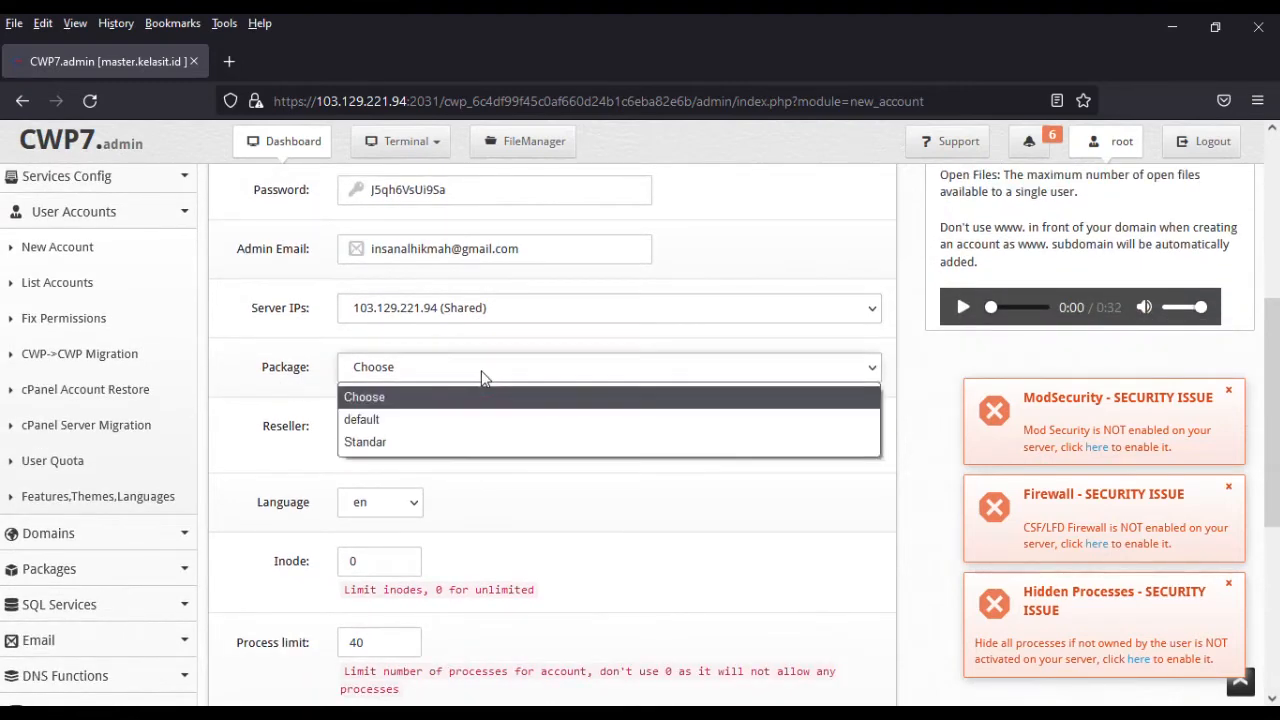
{"action": "left_click", "coordinate": [450, 445]}
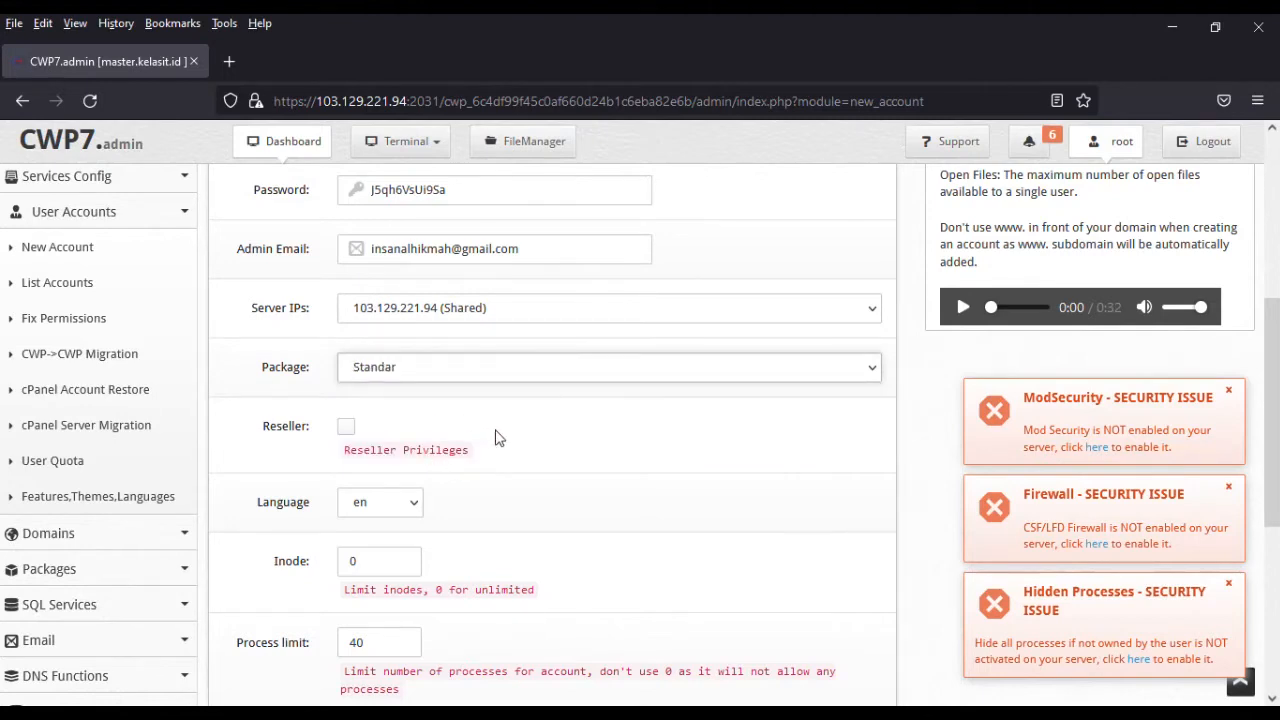
Set the account language to id
{"action": "scroll", "coordinate": [494, 437], "scroll_direction": "down", "scroll_amount": 1}
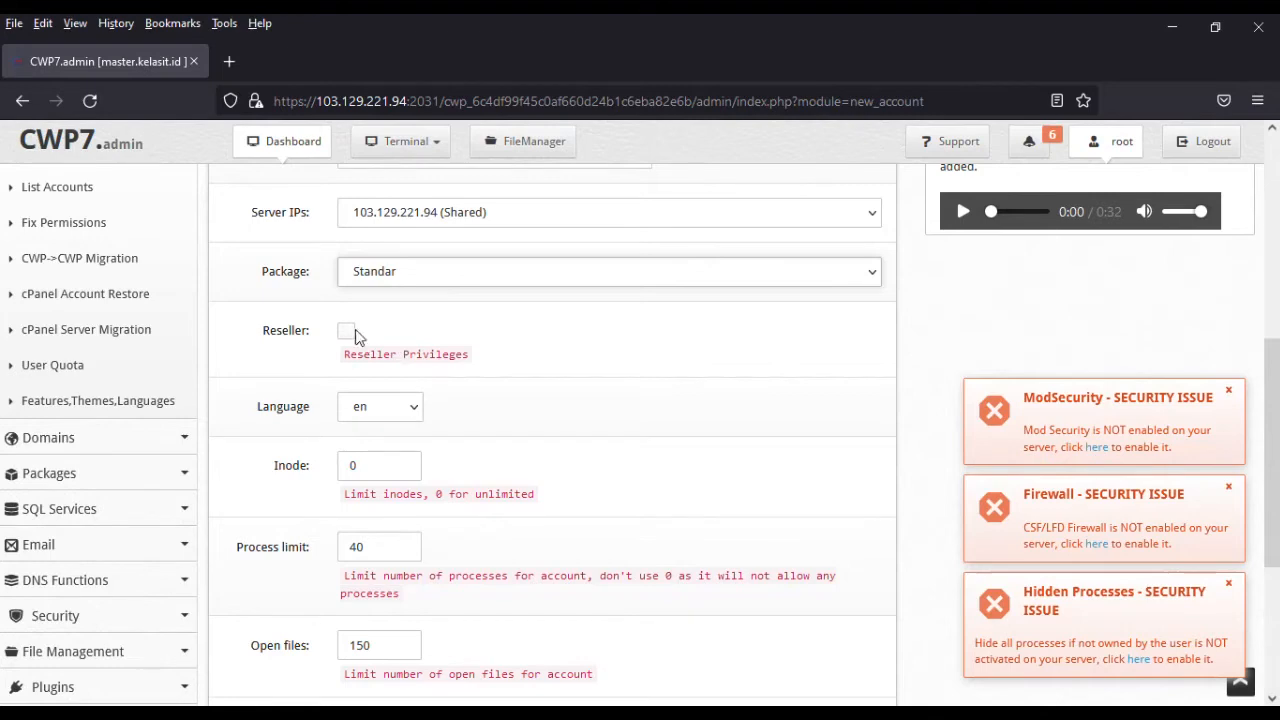
{"action": "scroll", "coordinate": [485, 412], "scroll_direction": "down", "scroll_amount": 2}
{"action": "scroll", "coordinate": [408, 410], "scroll_direction": "up", "scroll_amount": 2}
{"action": "left_click", "coordinate": [393, 410]}
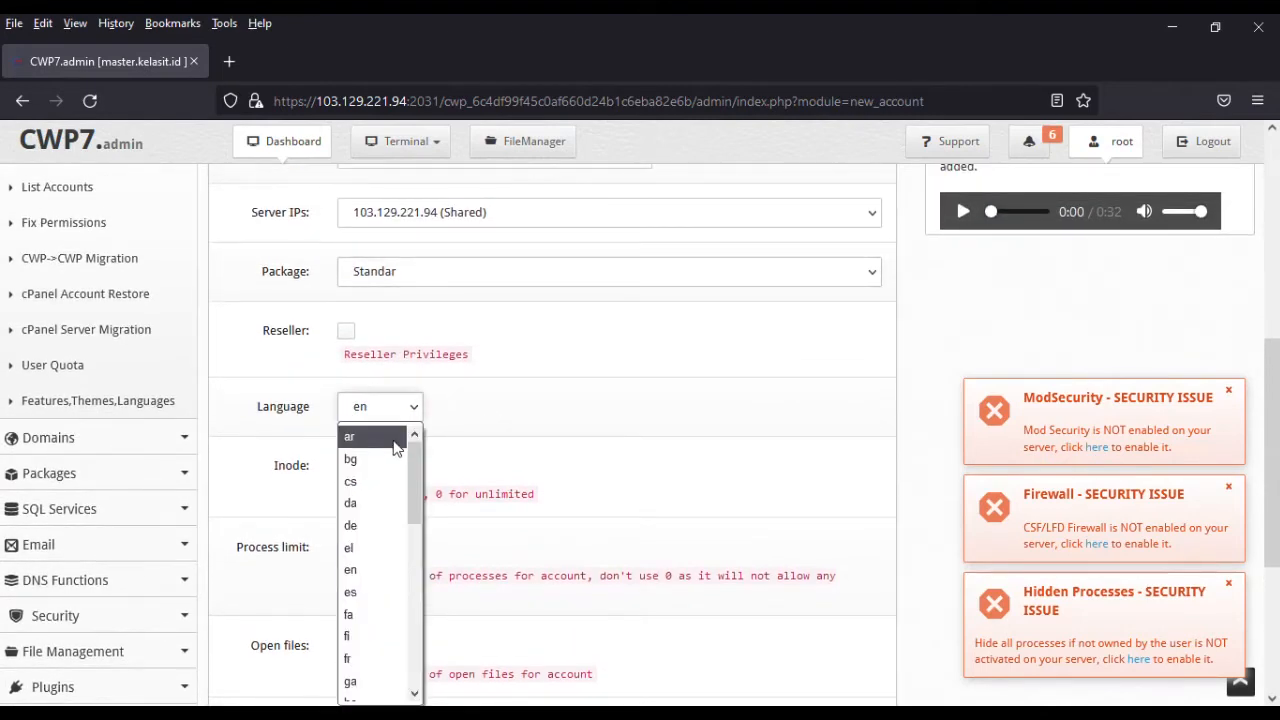
{"action": "key", "text": "i"}
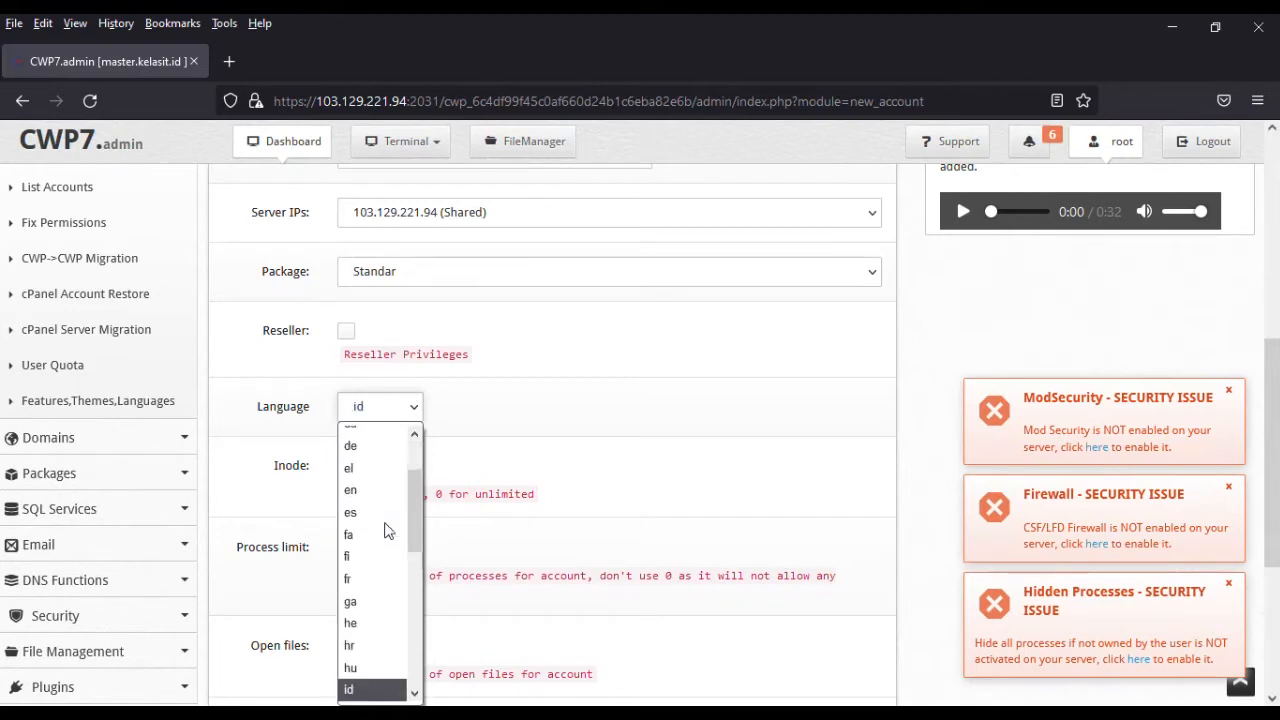
{"action": "left_click", "coordinate": [654, 406]}
{"action": "scroll", "coordinate": [650, 404], "scroll_direction": "down", "scroll_amount": 3}
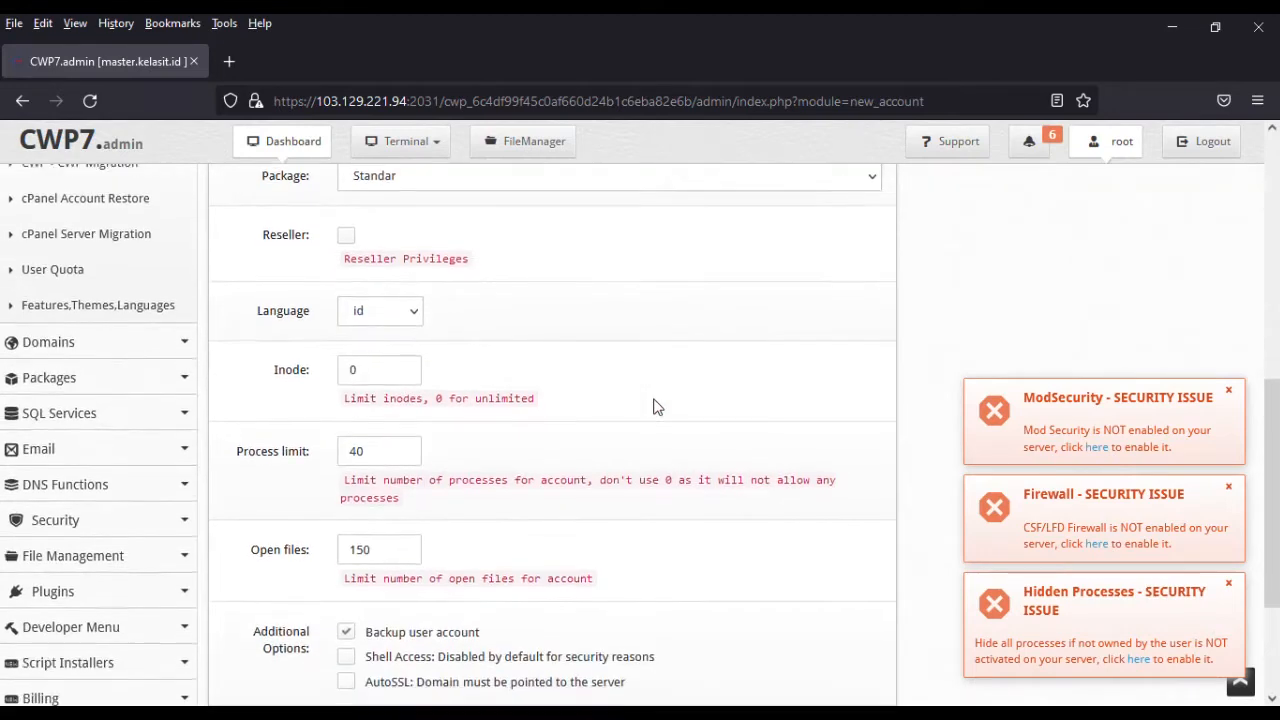
{"action": "scroll", "coordinate": [474, 357], "scroll_direction": "up", "scroll_amount": 2}
Set the inode limit to 500000 and tick AutoSSL under Additional Options
{"action": "left_click_drag", "start_coordinate": [352, 370], "coordinate": [362, 369]}
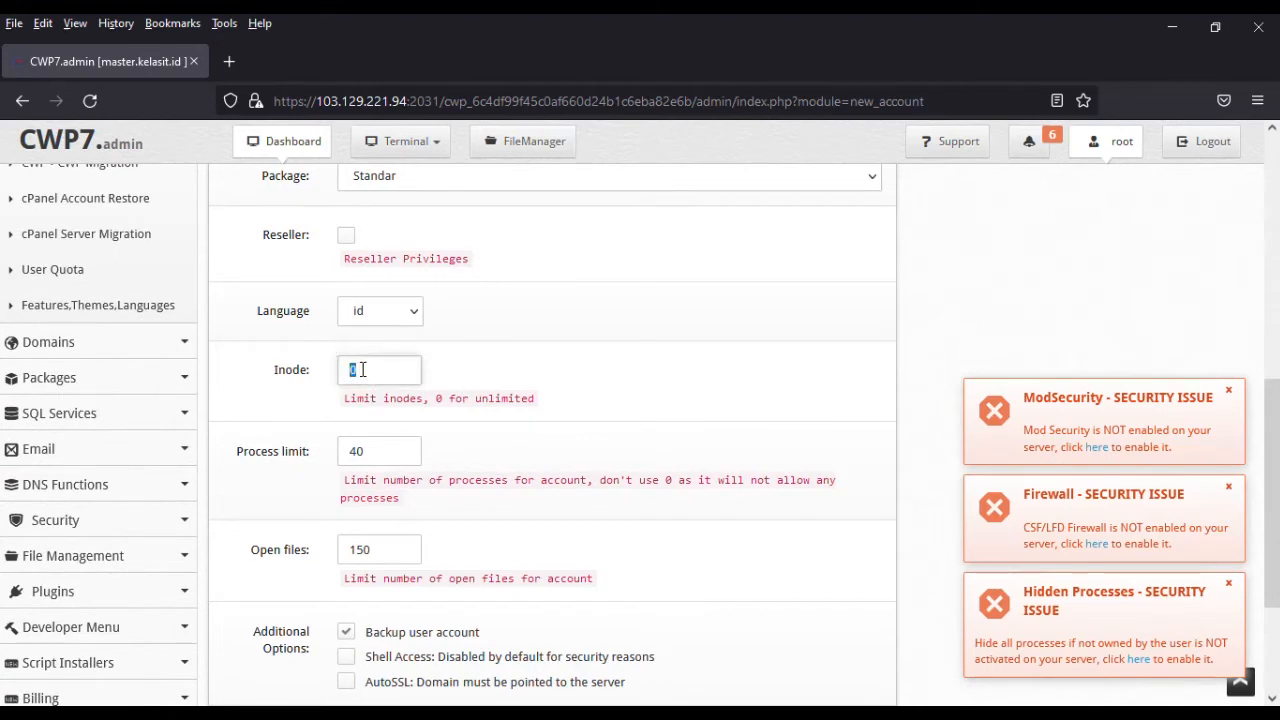
{"action": "left_click", "coordinate": [485, 376]}
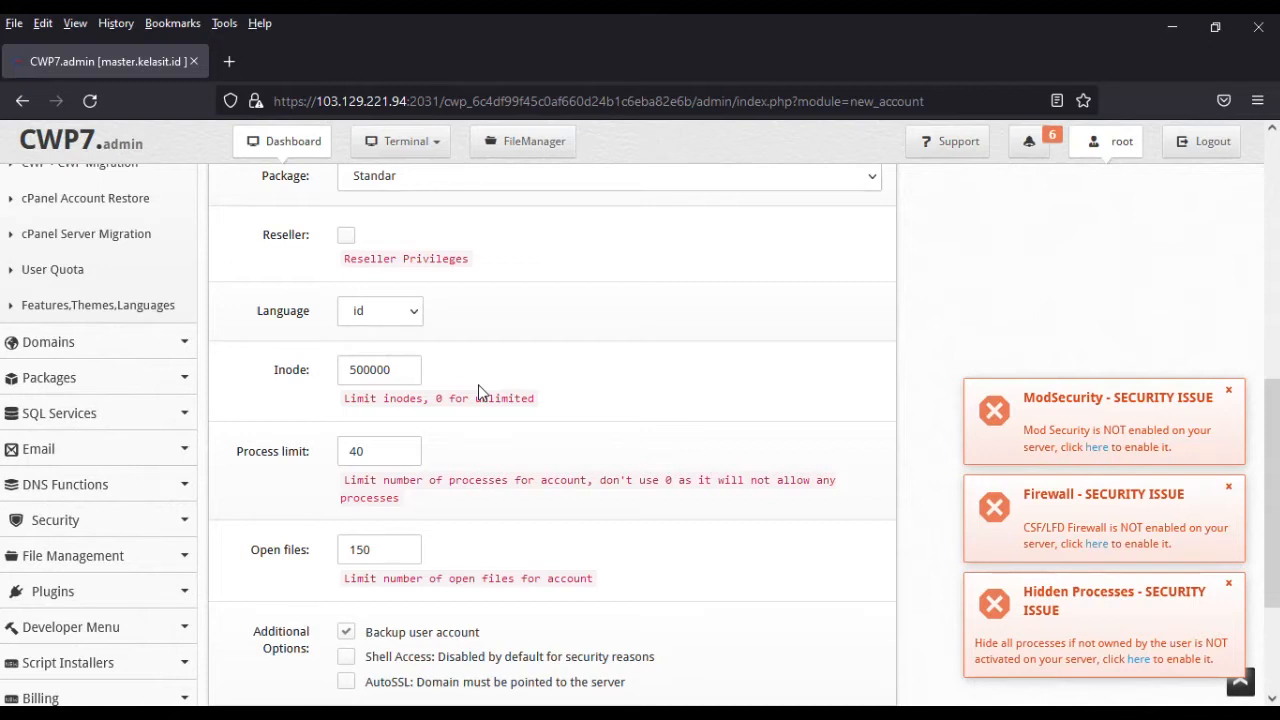
{"action": "scroll", "coordinate": [462, 462], "scroll_direction": "down", "scroll_amount": 2}
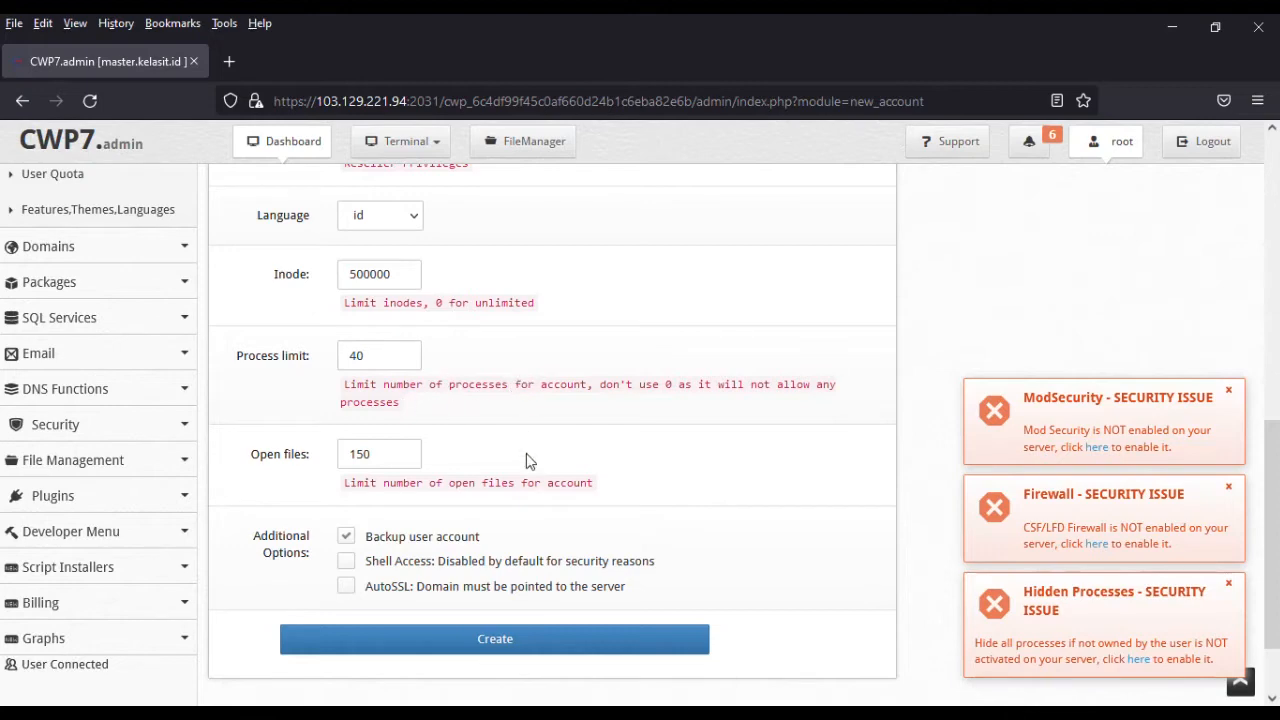
{"action": "scroll", "coordinate": [529, 461], "scroll_direction": "down", "scroll_amount": 2}
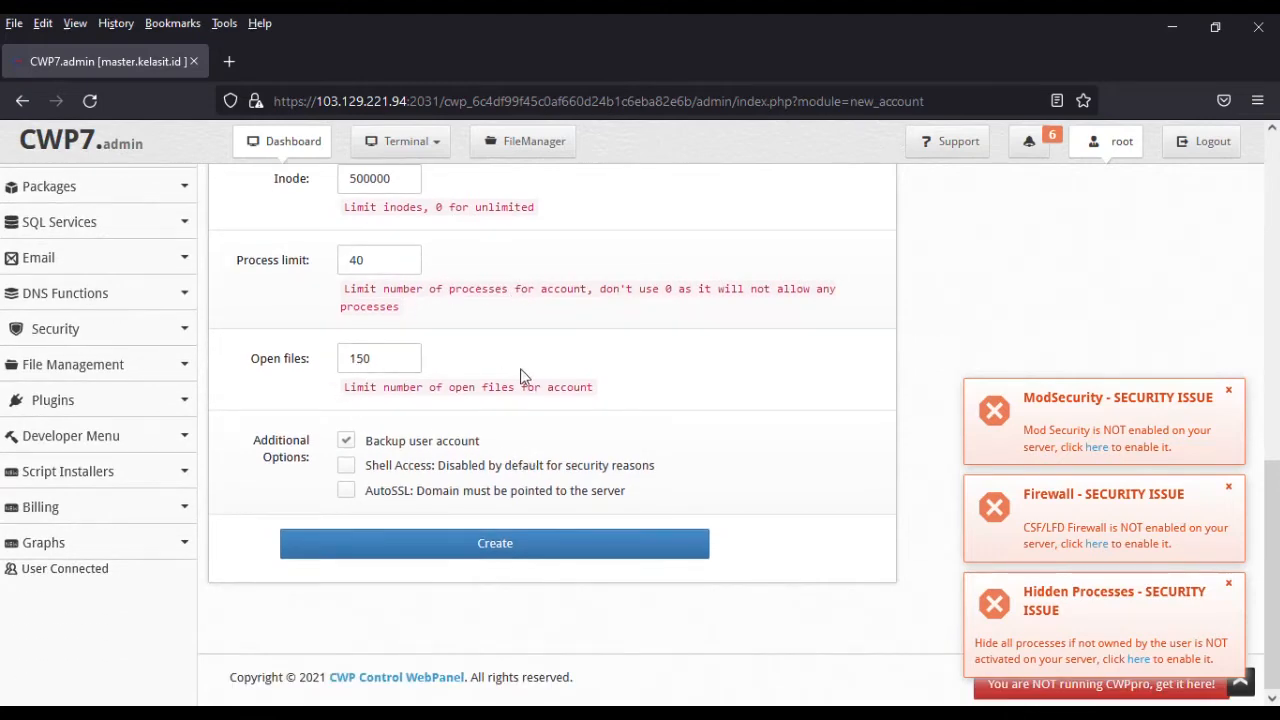
{"action": "left_click", "coordinate": [348, 494]}
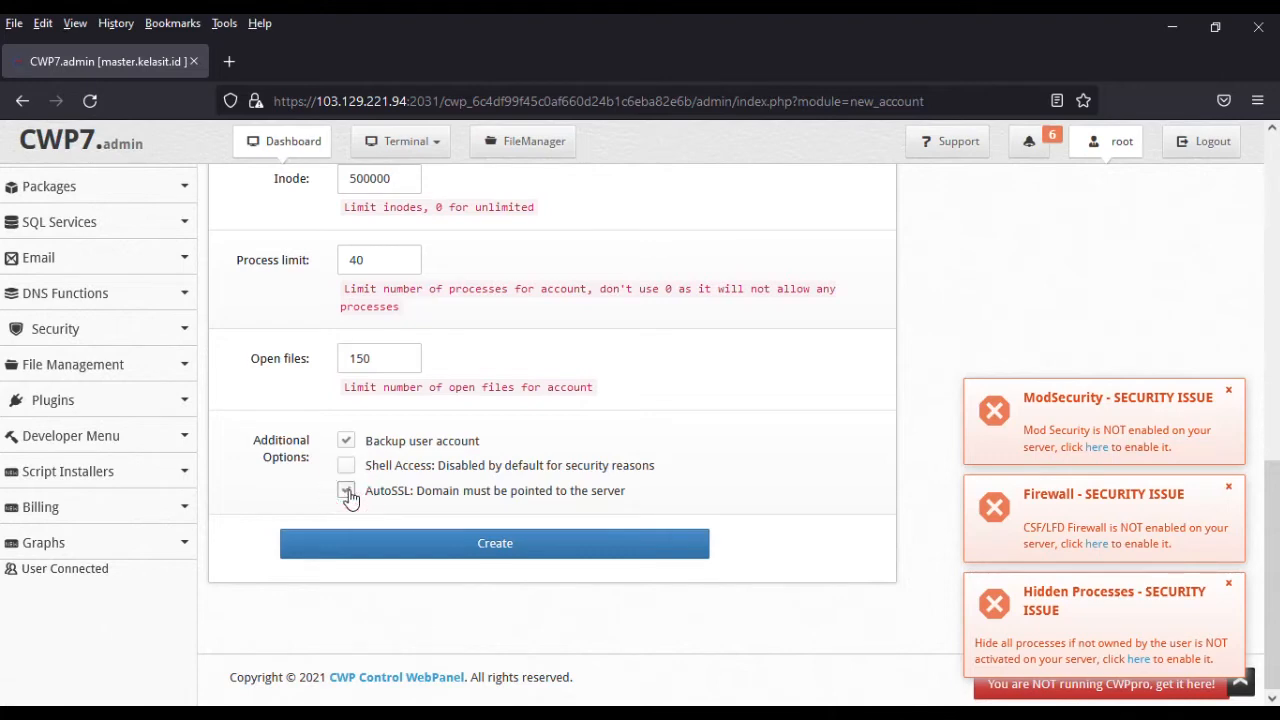
Create the hosting account, close its creation log, and return to the Dashboard
{"action": "left_click", "coordinate": [505, 545]}
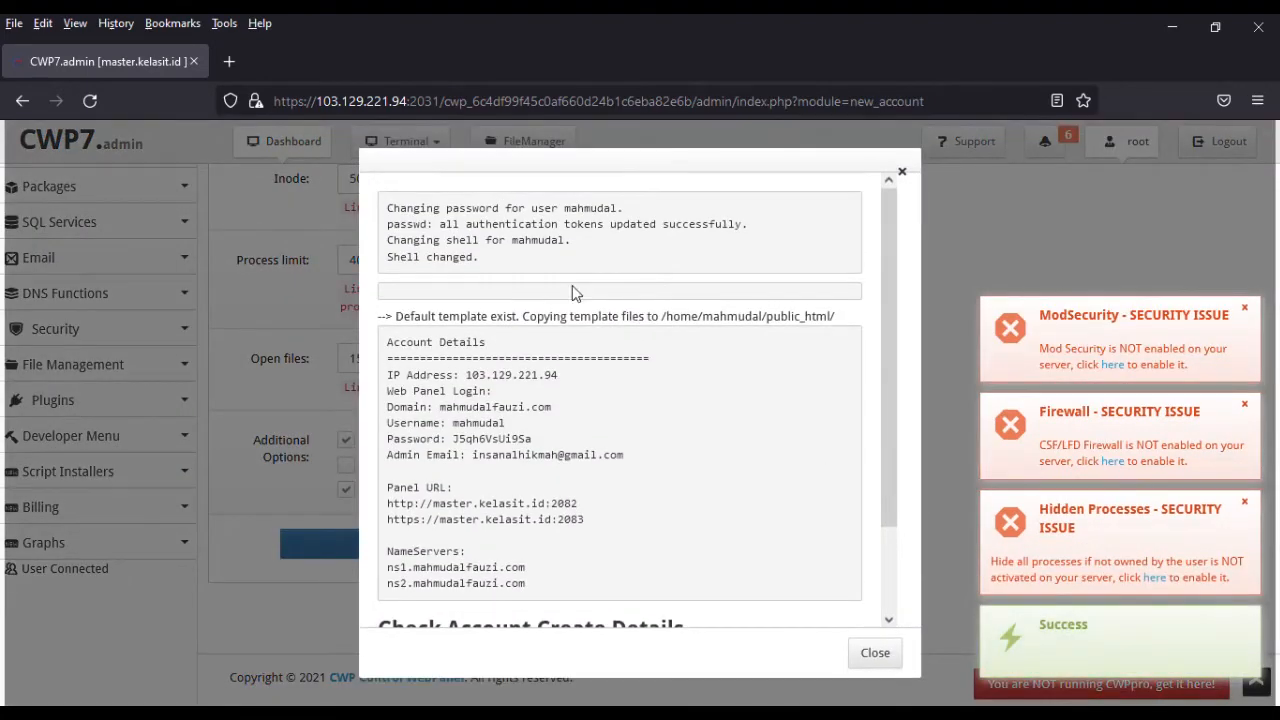
{"action": "scroll", "coordinate": [575, 270], "scroll_direction": "down", "scroll_amount": 2}
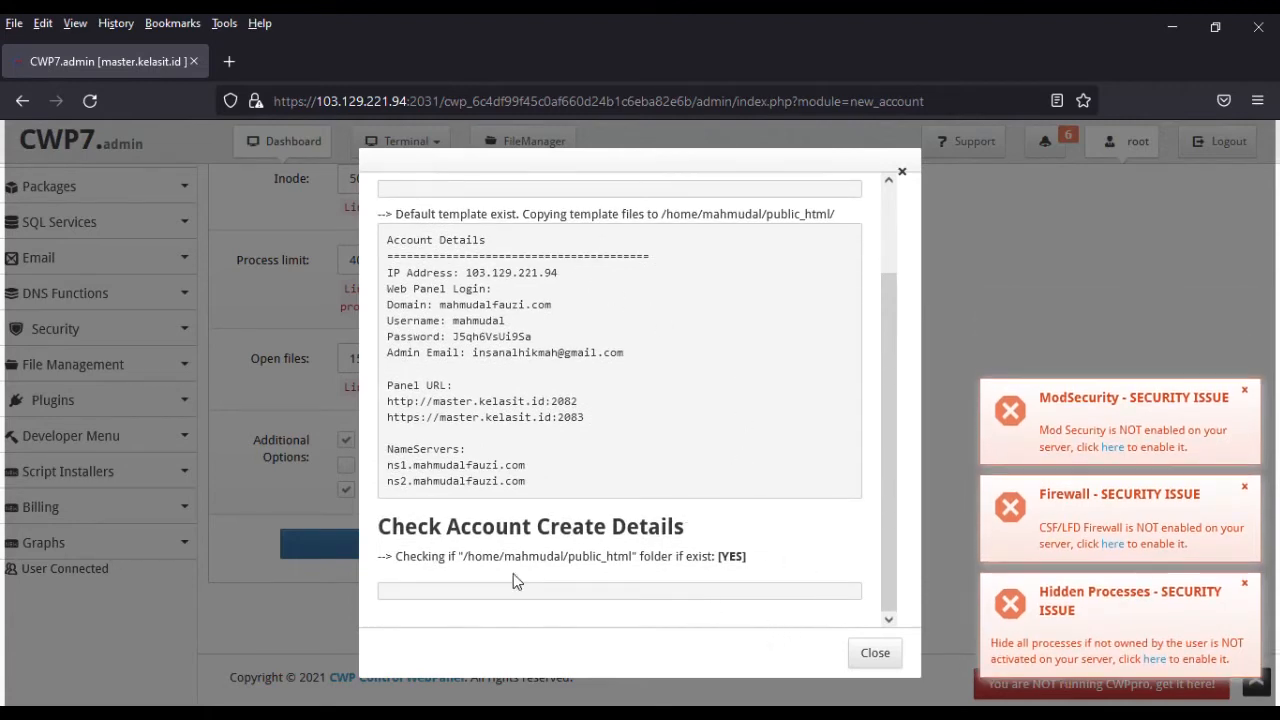
{"action": "scroll", "coordinate": [686, 490], "scroll_direction": "up", "scroll_amount": 1}
{"action": "scroll", "coordinate": [676, 479], "scroll_direction": "down", "scroll_amount": 2}
{"action": "left_click", "coordinate": [876, 655]}
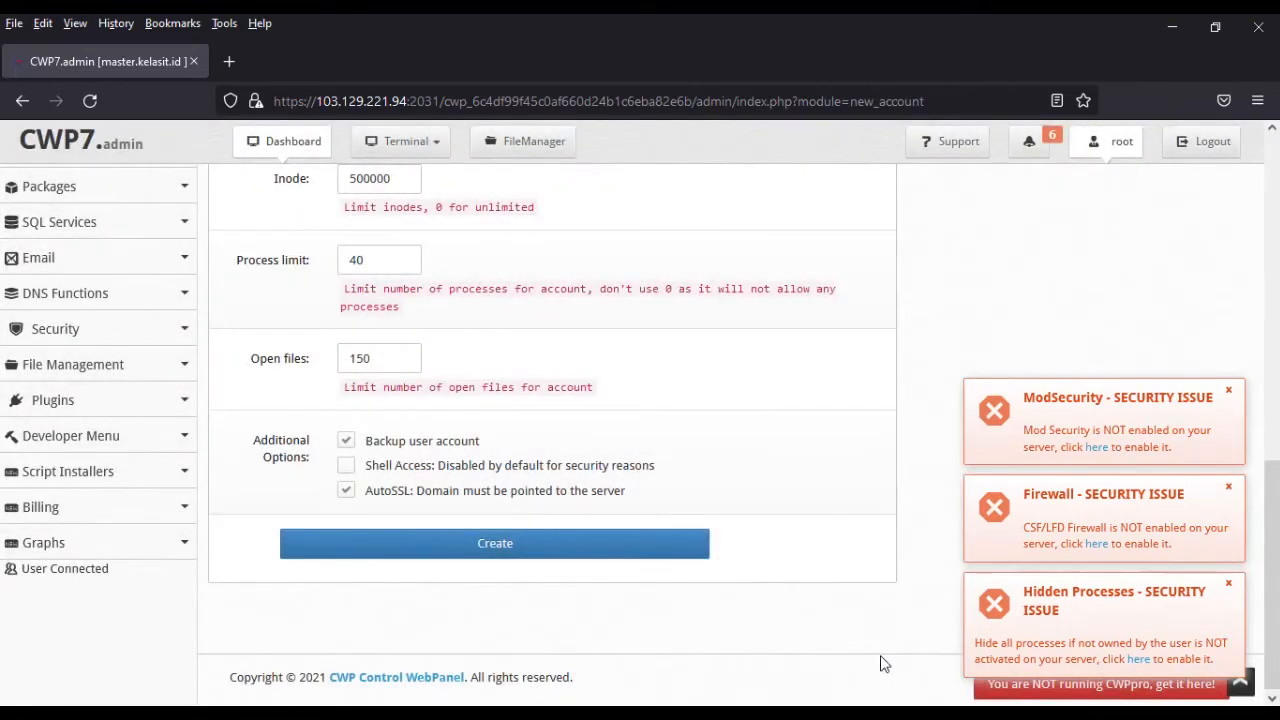
{"action": "scroll", "coordinate": [768, 604], "scroll_direction": "up", "scroll_amount": 10}
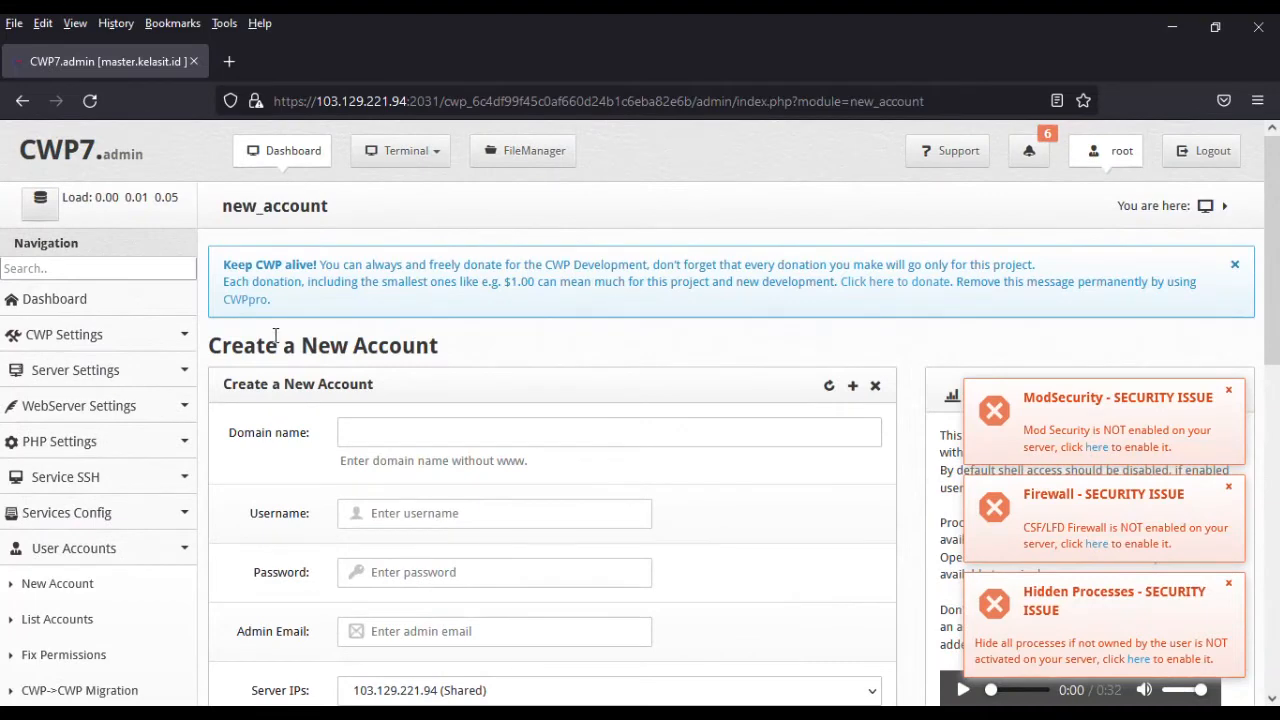
{"action": "scroll", "coordinate": [790, 590], "scroll_direction": "down", "scroll_amount": 1}
{"action": "scroll", "coordinate": [790, 590], "scroll_direction": "up", "scroll_amount": 1}
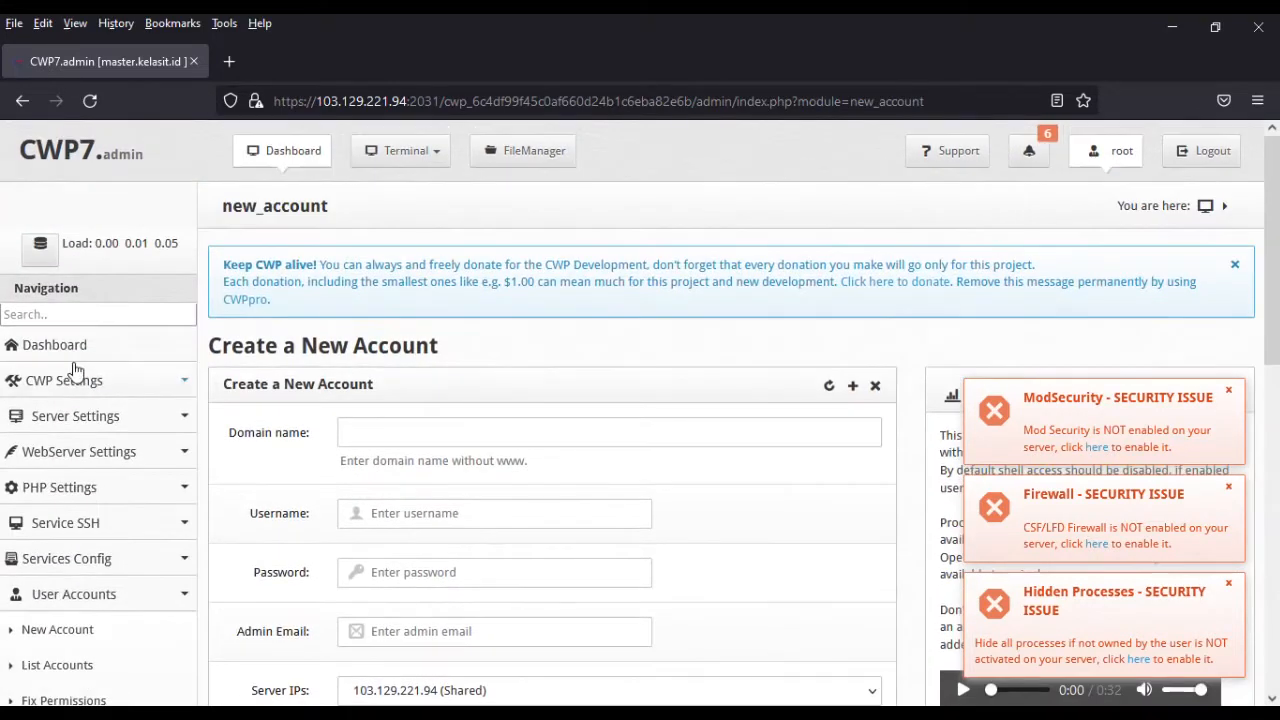
{"action": "left_click", "coordinate": [80, 308]}
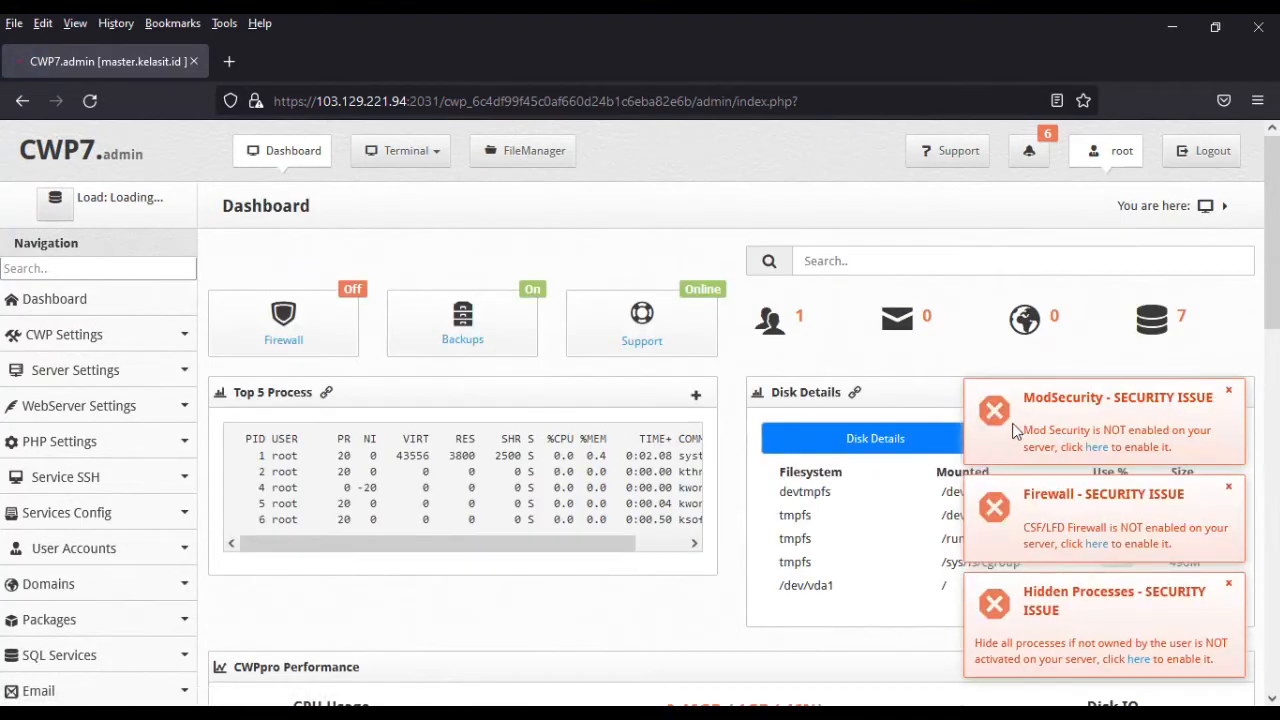
From the alerts, enable hidden-process protection both temporarily and permanently
{"action": "left_click", "coordinate": [1038, 153]}
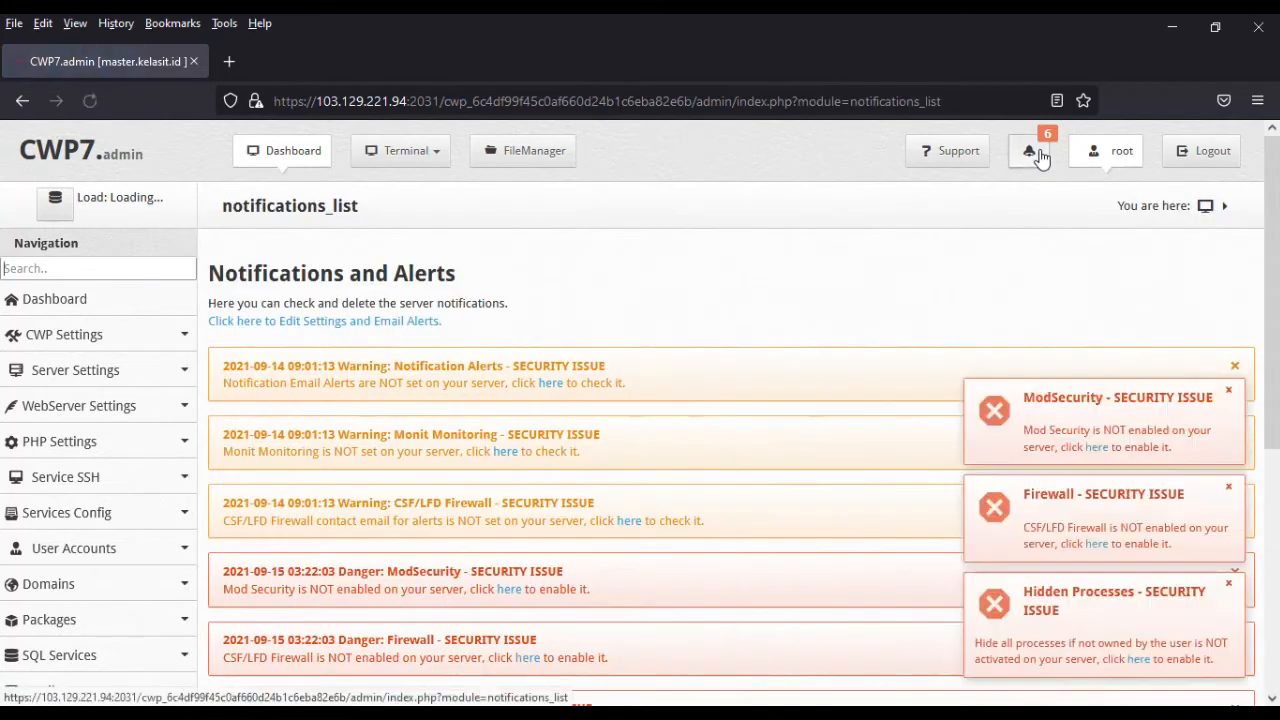
{"action": "scroll", "coordinate": [558, 441], "scroll_direction": "down", "scroll_amount": 3}
{"action": "left_click", "coordinate": [680, 441]}
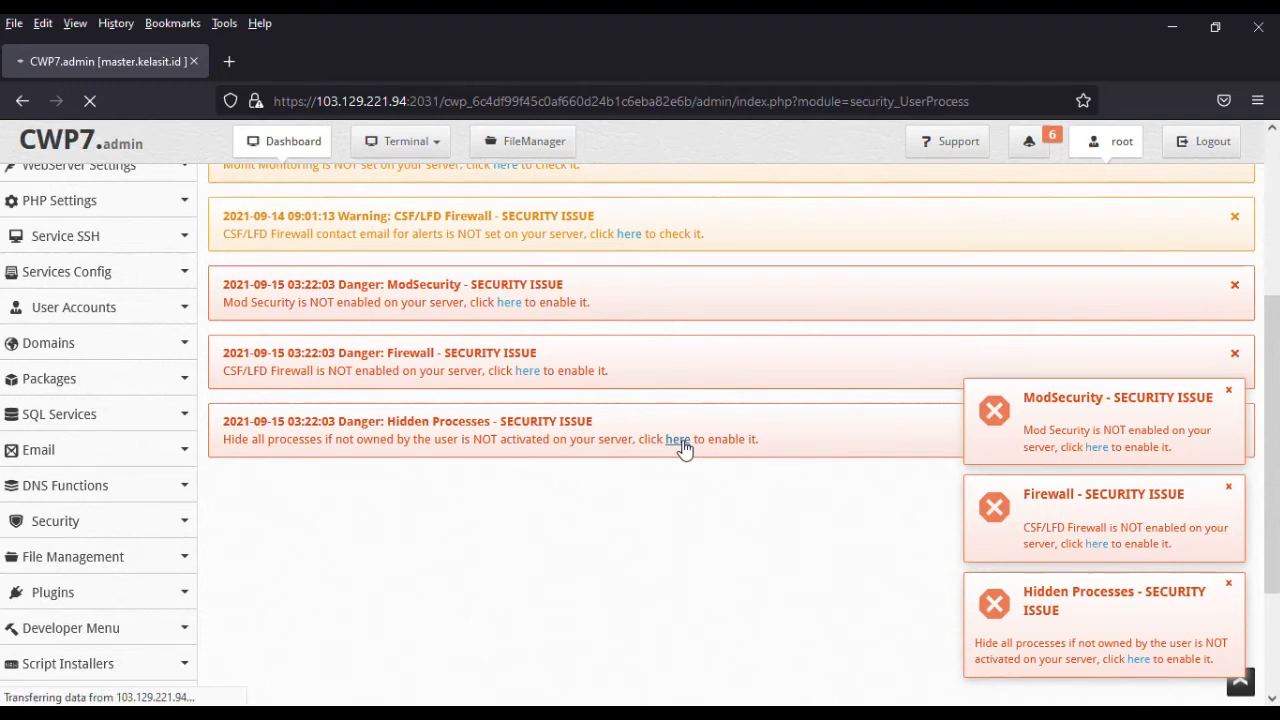
{"action": "scroll", "coordinate": [291, 491], "scroll_direction": "down", "scroll_amount": 1}
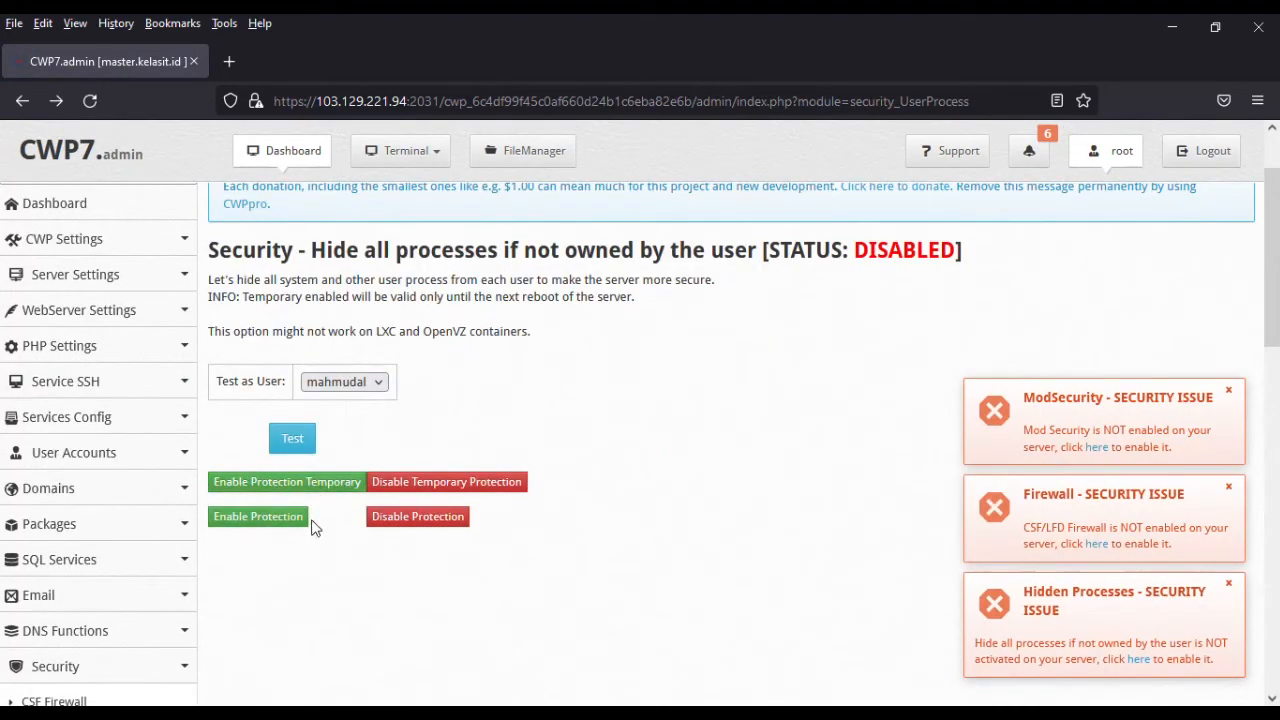
{"action": "left_click", "coordinate": [292, 483]}
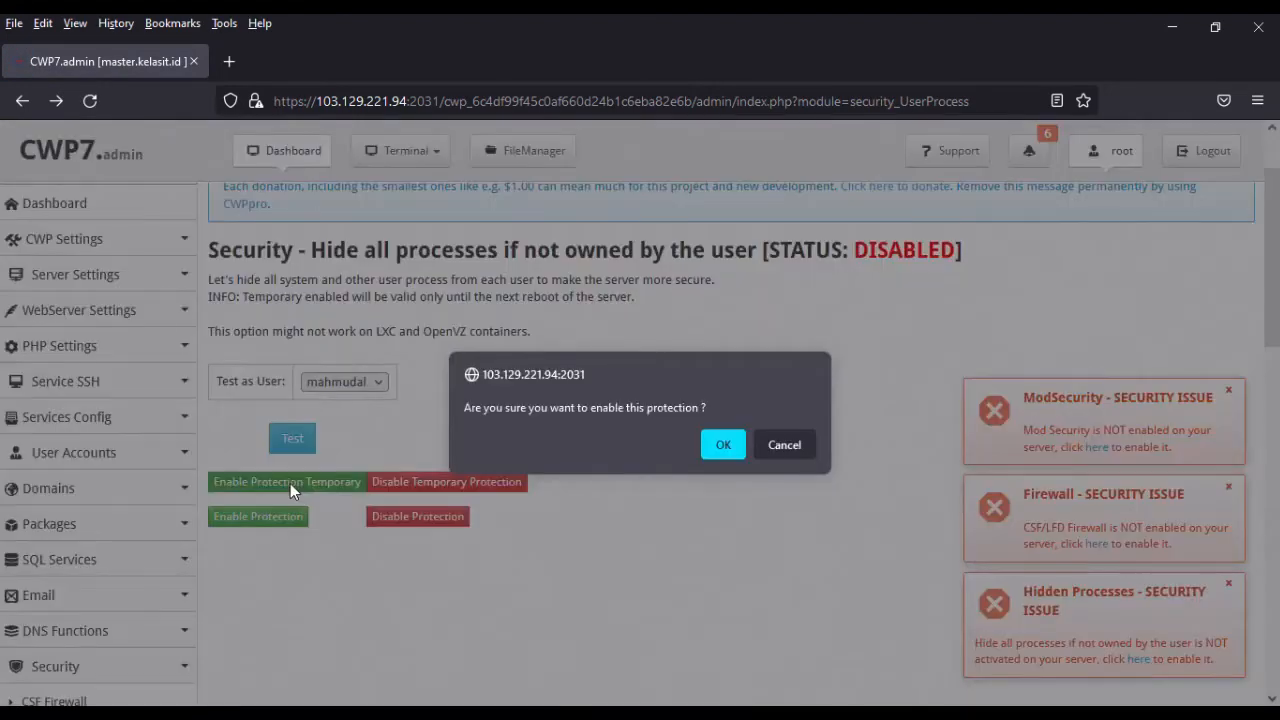
{"action": "left_click", "coordinate": [723, 445]}
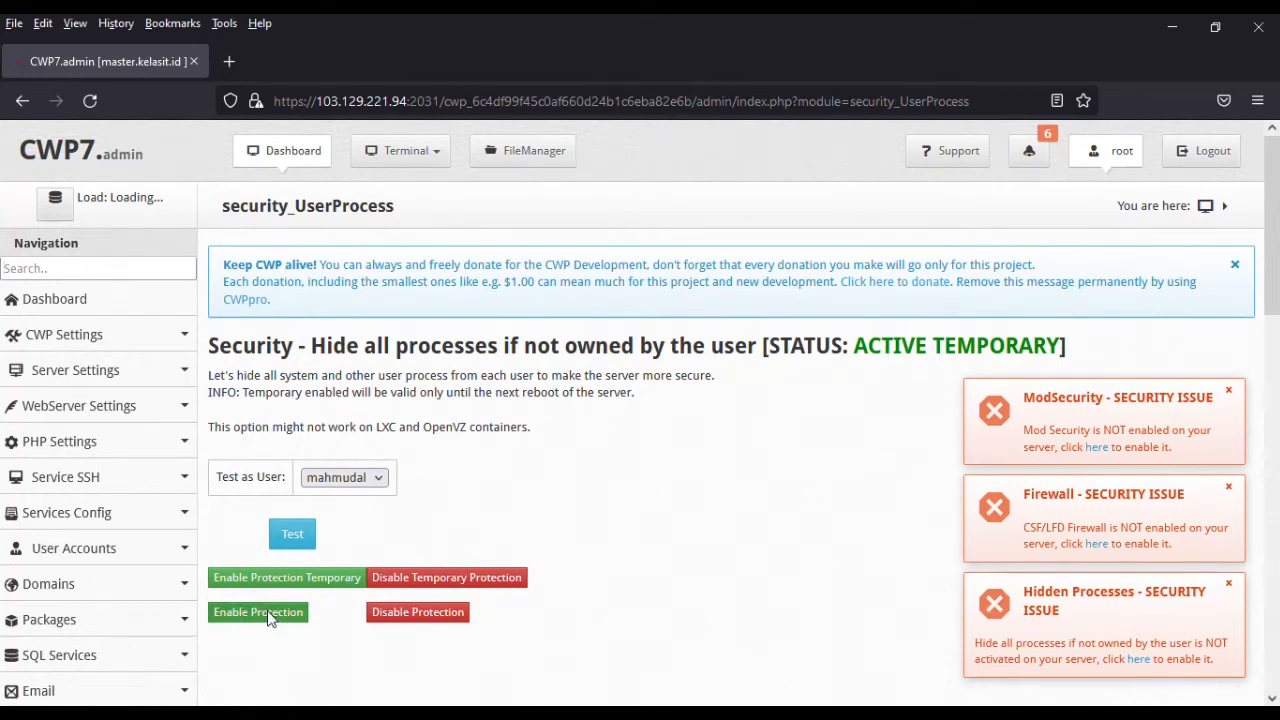
{"action": "left_click", "coordinate": [267, 613]}
{"action": "left_click", "coordinate": [722, 445]}
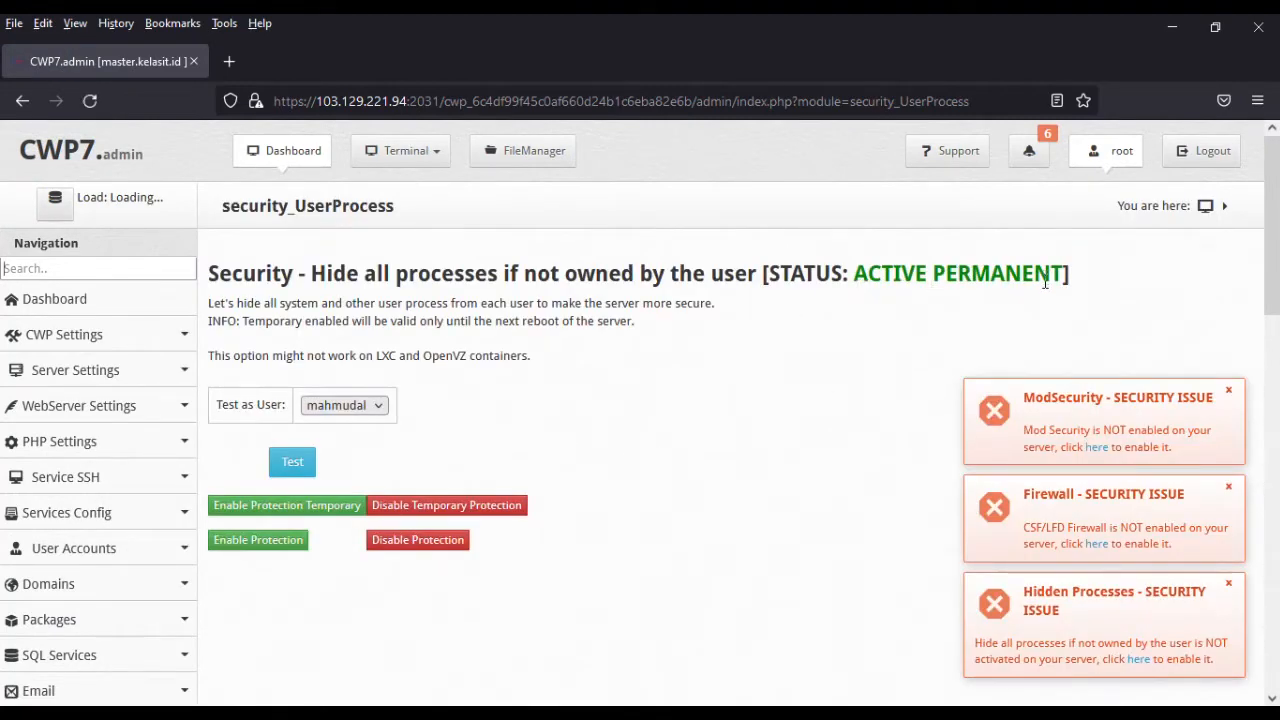
Dismiss the ModSecurity, Firewall and Hidden Processes alerts and open the full notifications list
{"action": "left_click", "coordinate": [1230, 392]}
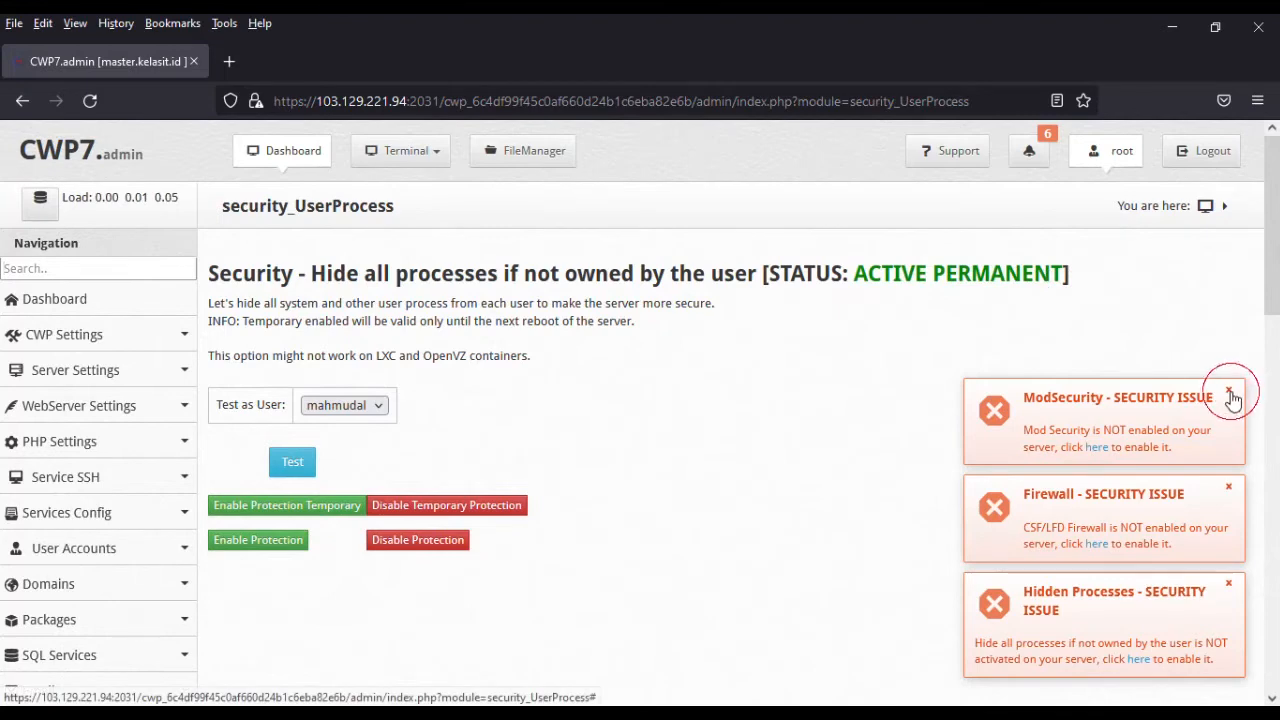
{"action": "left_click", "coordinate": [1229, 487]}
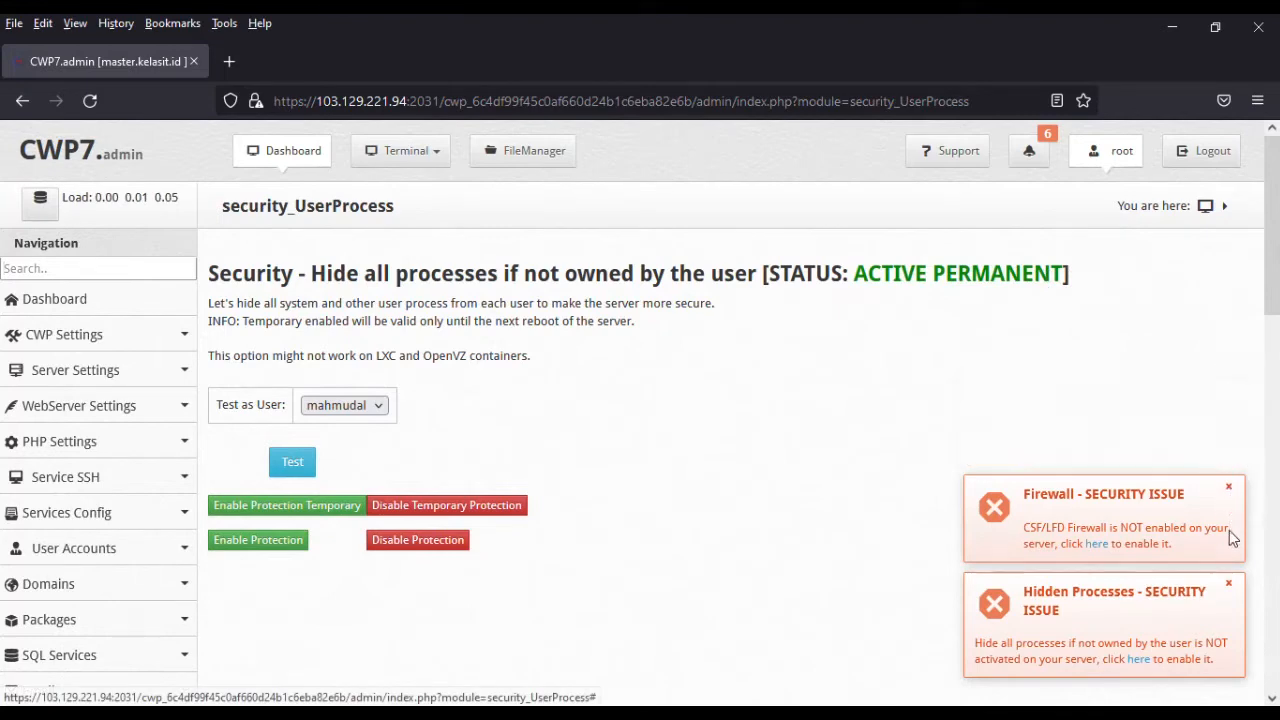
{"action": "left_click", "coordinate": [1228, 587]}
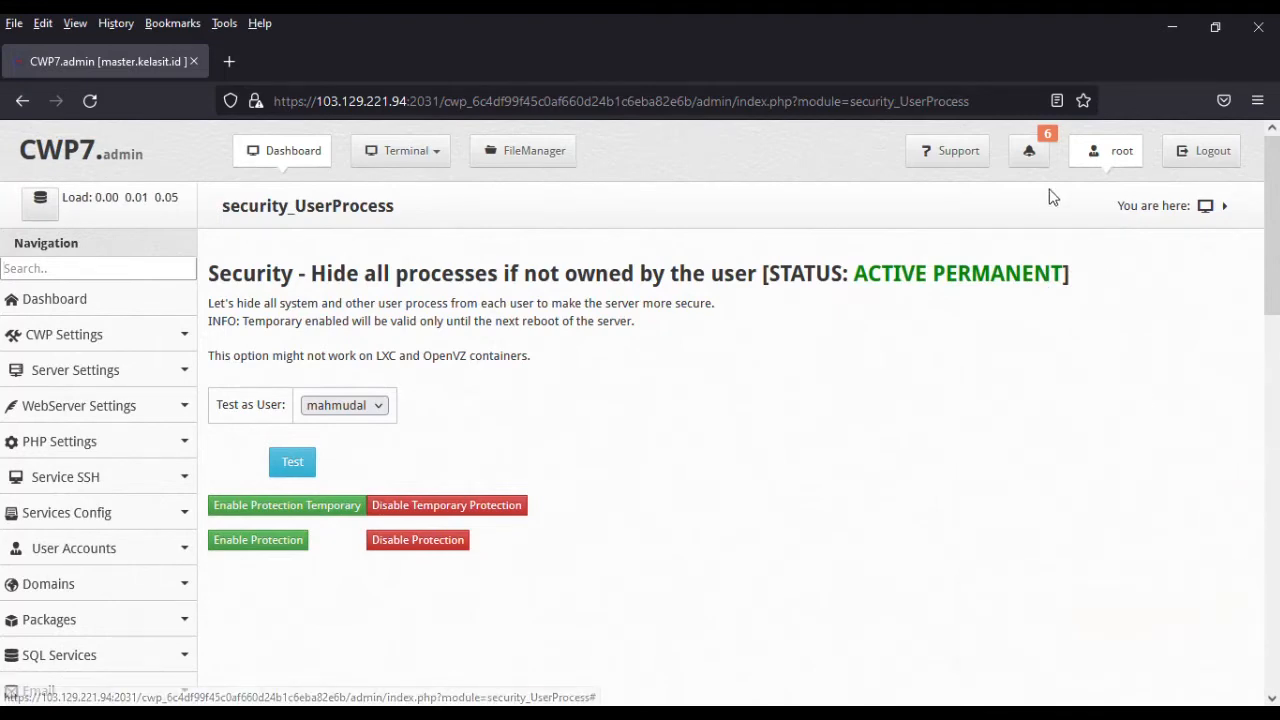
{"action": "left_click", "coordinate": [1029, 155]}
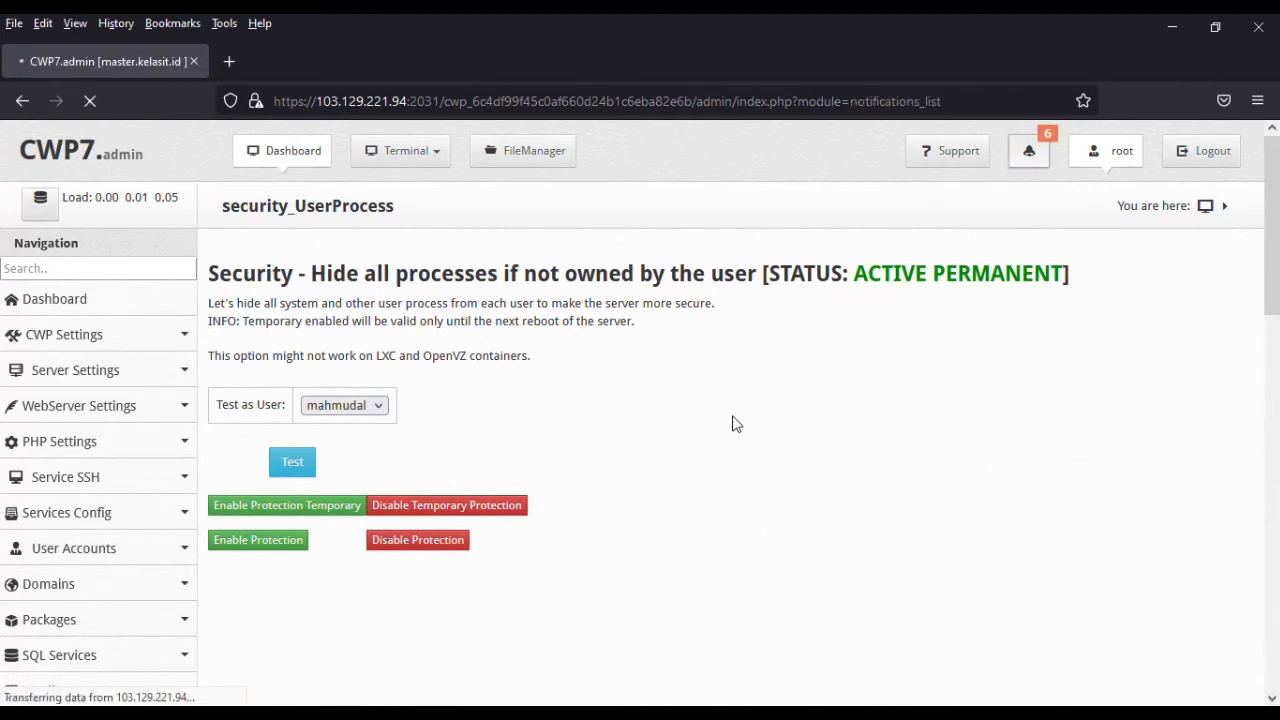
Review the three remaining warnings and follow the CSF/LFD Firewall alert-email fix link
{"action": "scroll", "coordinate": [699, 465], "scroll_direction": "down", "scroll_amount": 3}
{"action": "scroll", "coordinate": [699, 466], "scroll_direction": "up", "scroll_amount": 2}
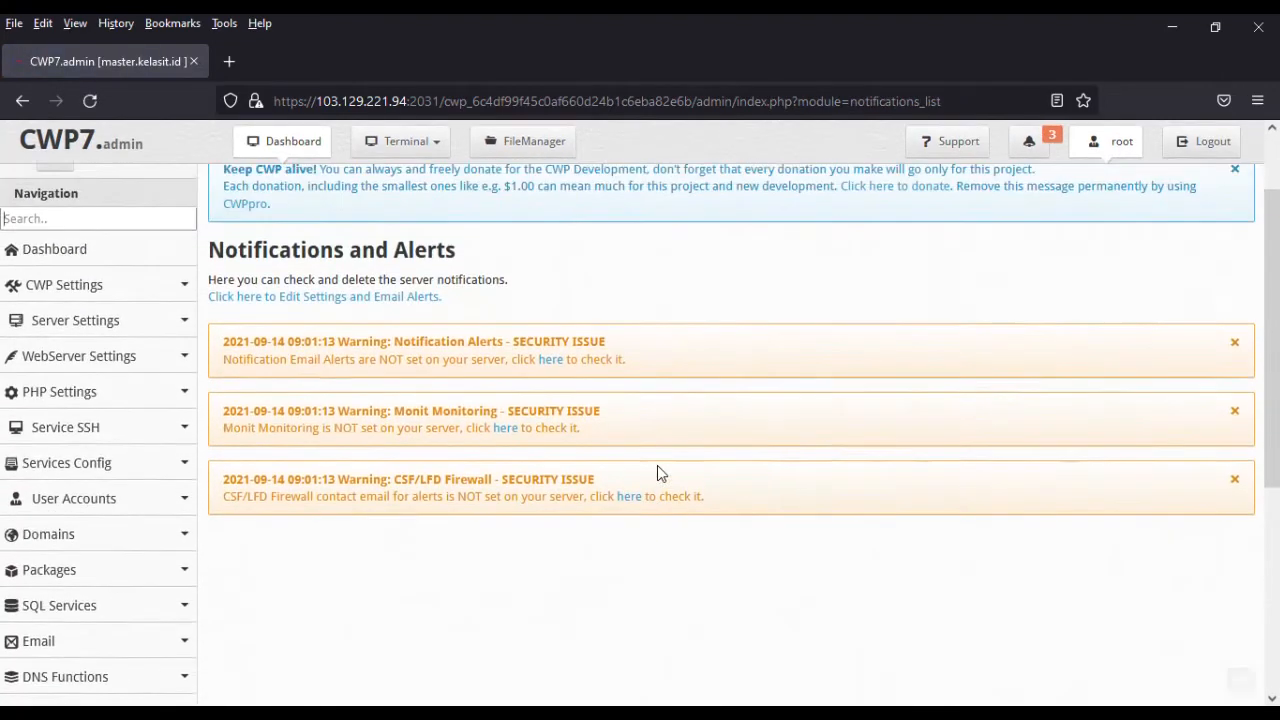
{"action": "scroll", "coordinate": [657, 465], "scroll_direction": "up", "scroll_amount": 1}
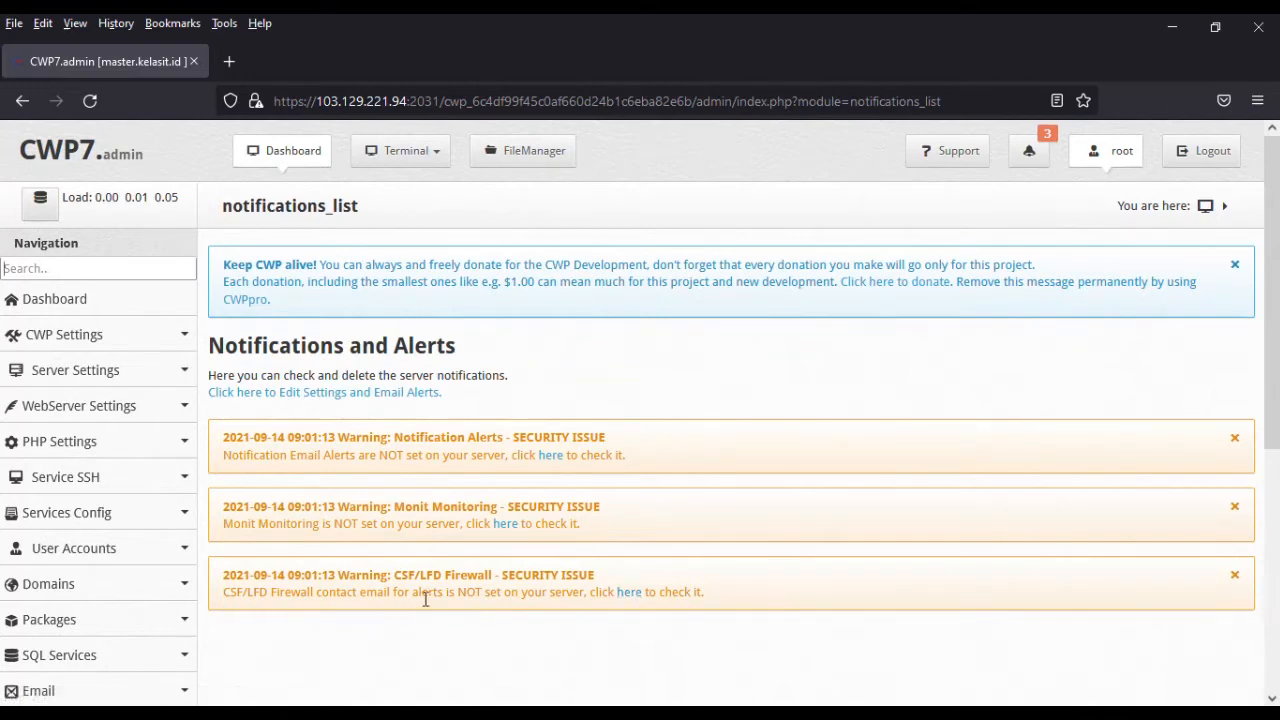
{"action": "left_click", "coordinate": [630, 594]}
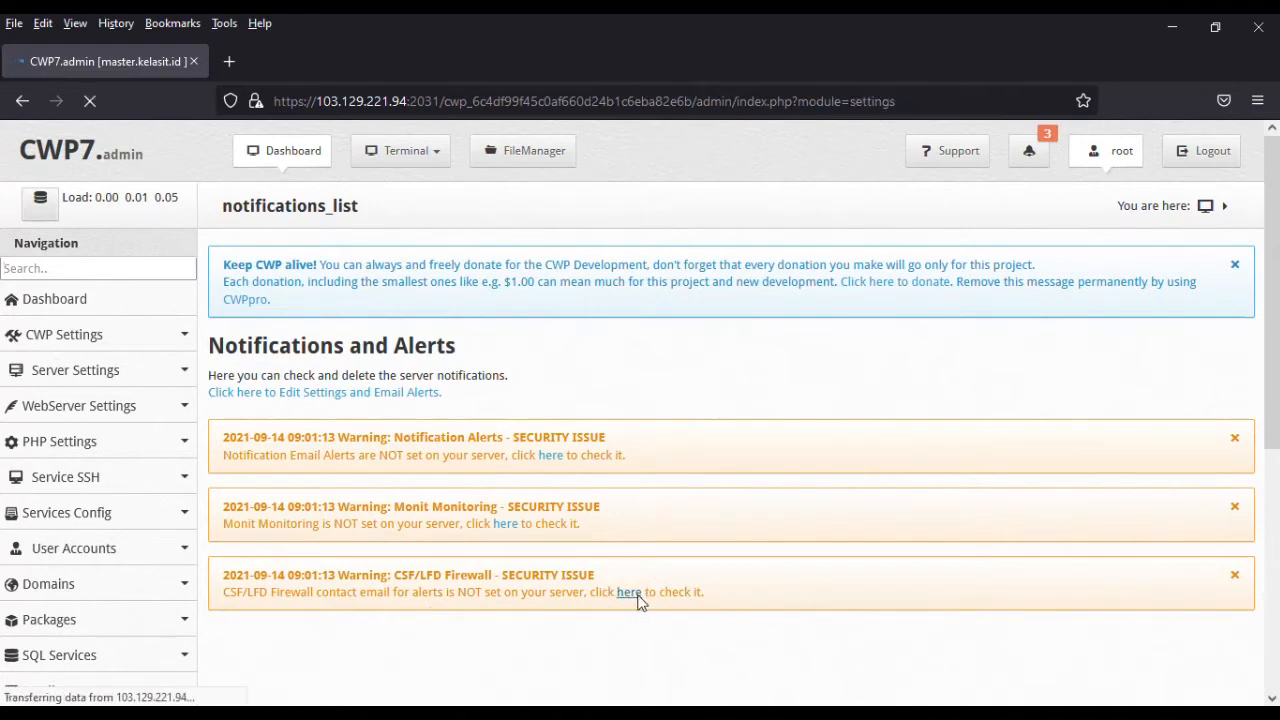
Copy the Admin Email into the CSF/LFD Alerts field and save the CWP settings
{"action": "scroll", "coordinate": [456, 488], "scroll_direction": "down", "scroll_amount": 4}
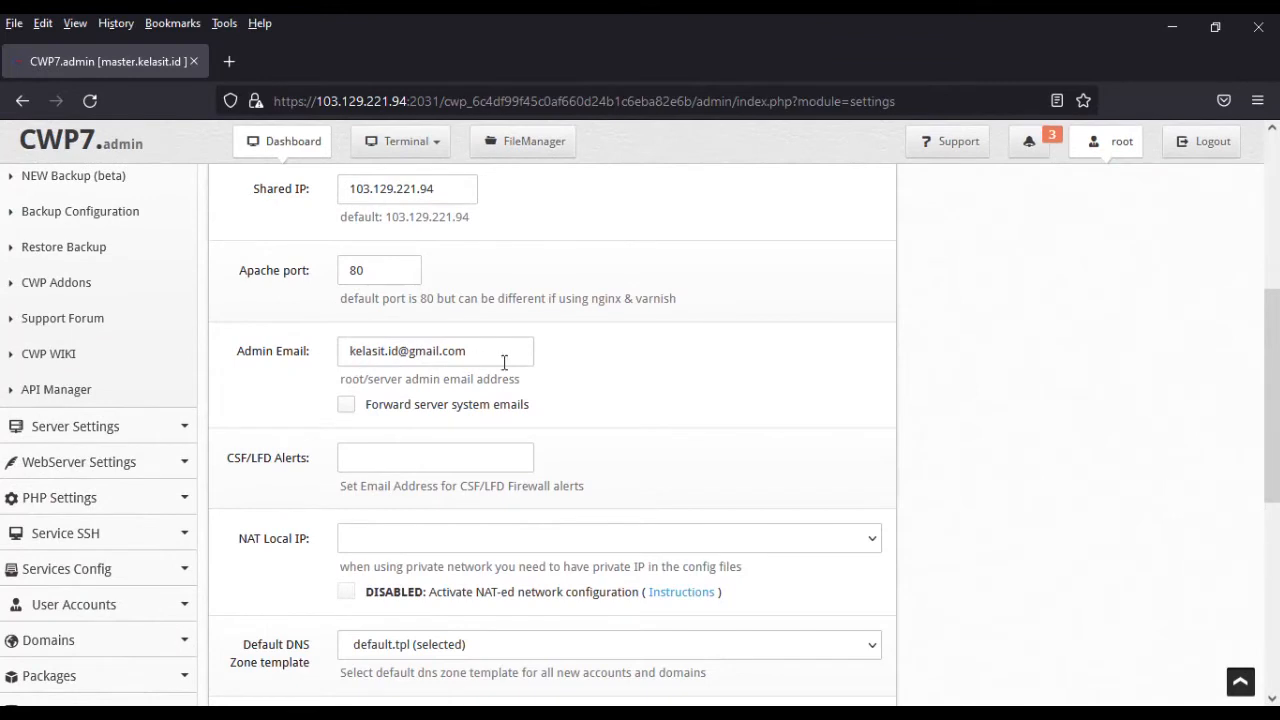
{"action": "left_click", "coordinate": [389, 458]}
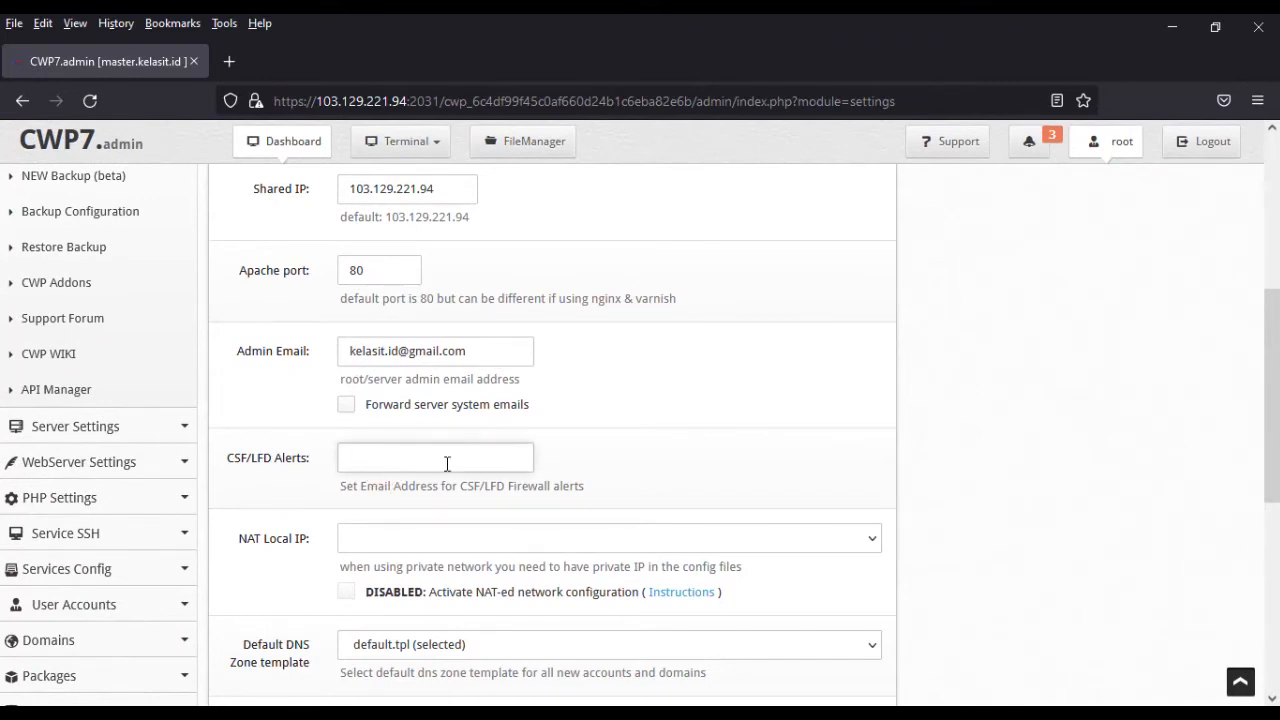
{"action": "left_click_drag", "start_coordinate": [470, 354], "coordinate": [338, 362]}
{"action": "key", "text": "ctrl+c"}
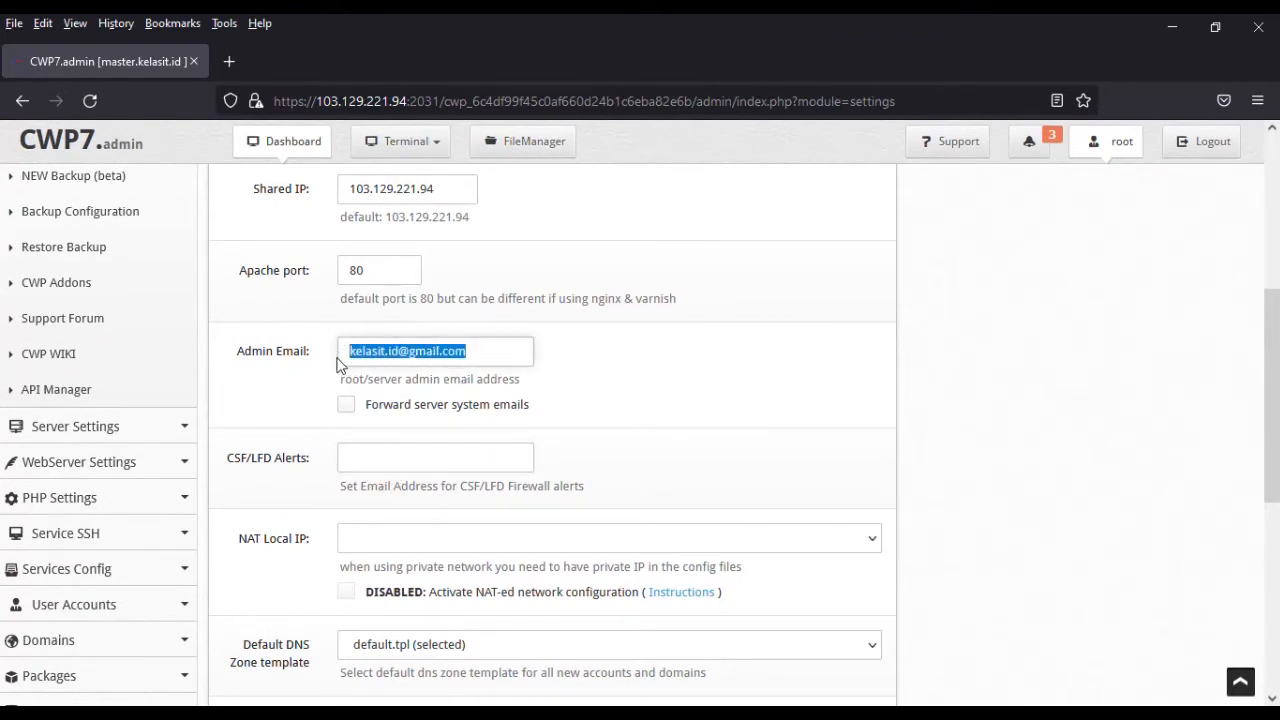
{"action": "left_click", "coordinate": [364, 457]}
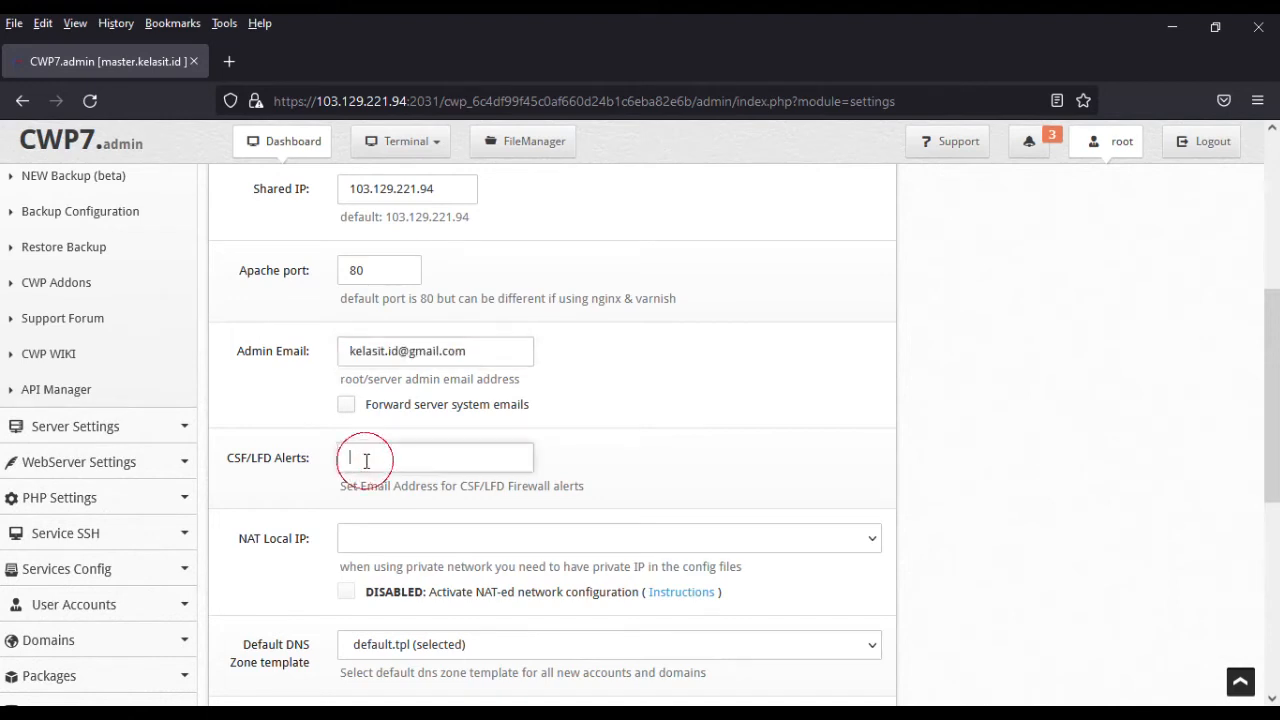
{"action": "key", "text": "ctrl+v"}
{"action": "scroll", "coordinate": [485, 520], "scroll_direction": "down", "scroll_amount": 4}
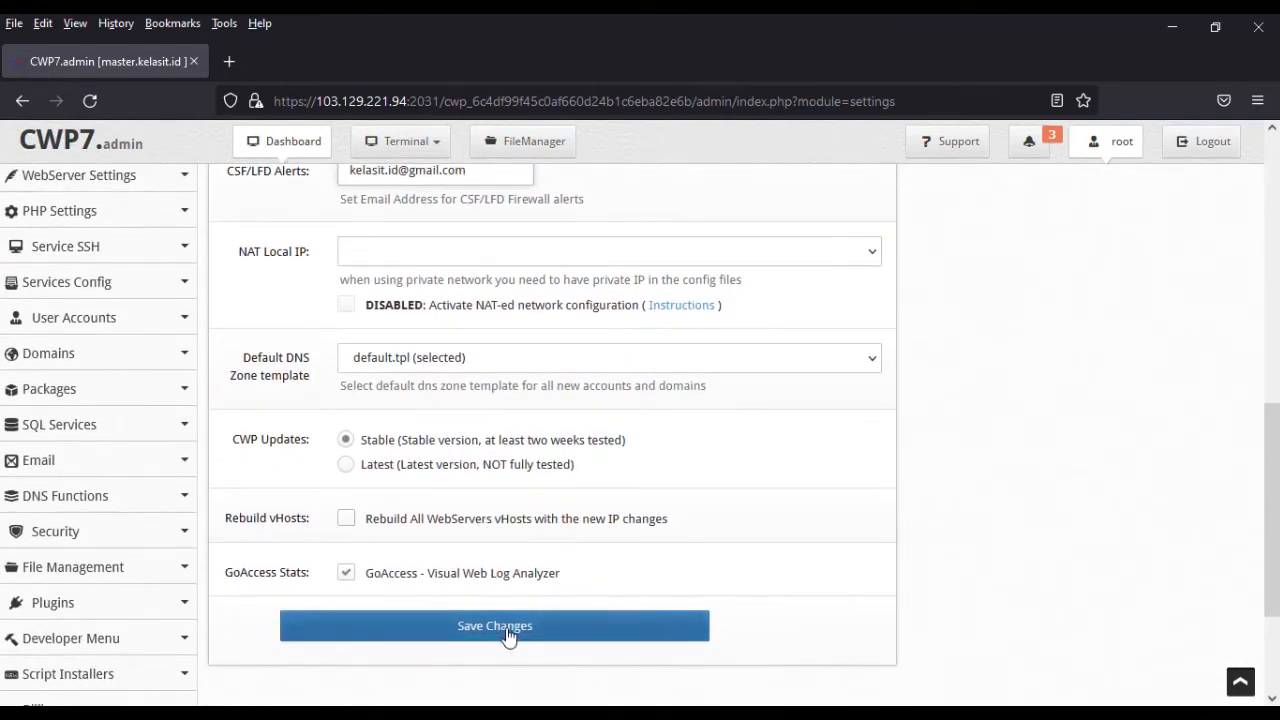
{"action": "left_click", "coordinate": [507, 630]}
{"action": "scroll", "coordinate": [508, 612], "scroll_direction": "down", "scroll_amount": 8}
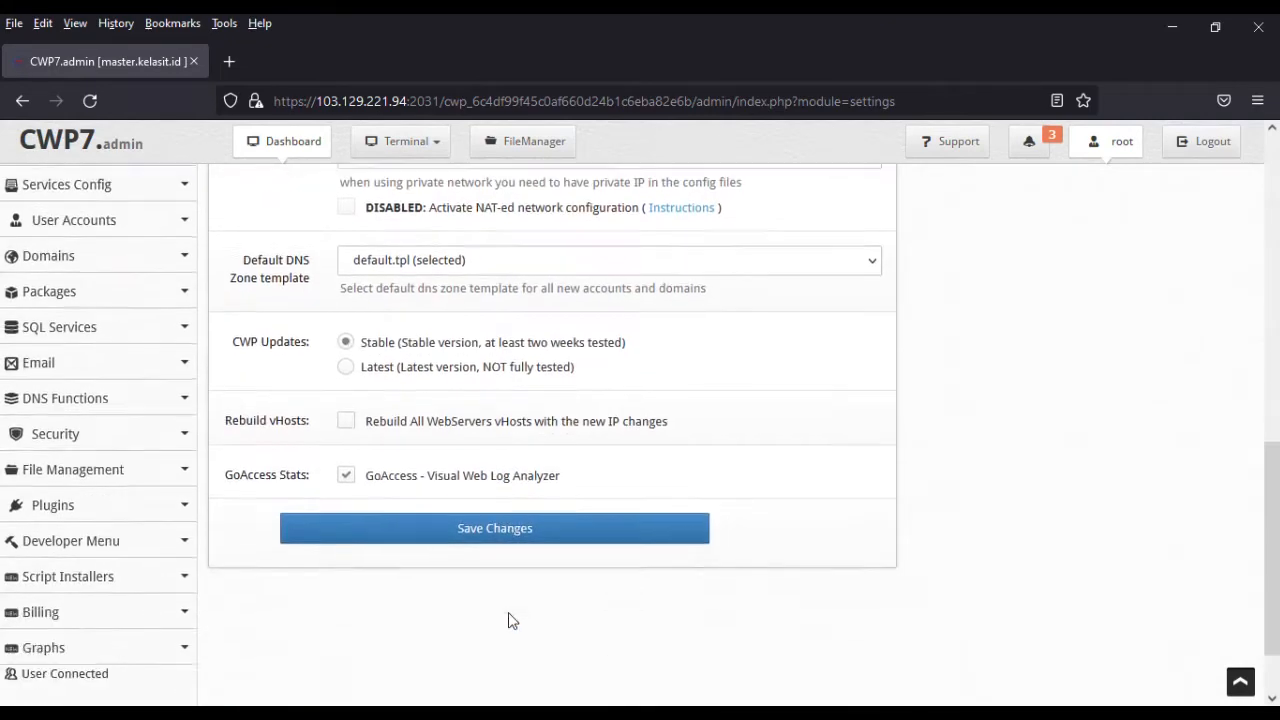
{"action": "left_click", "coordinate": [495, 447]}
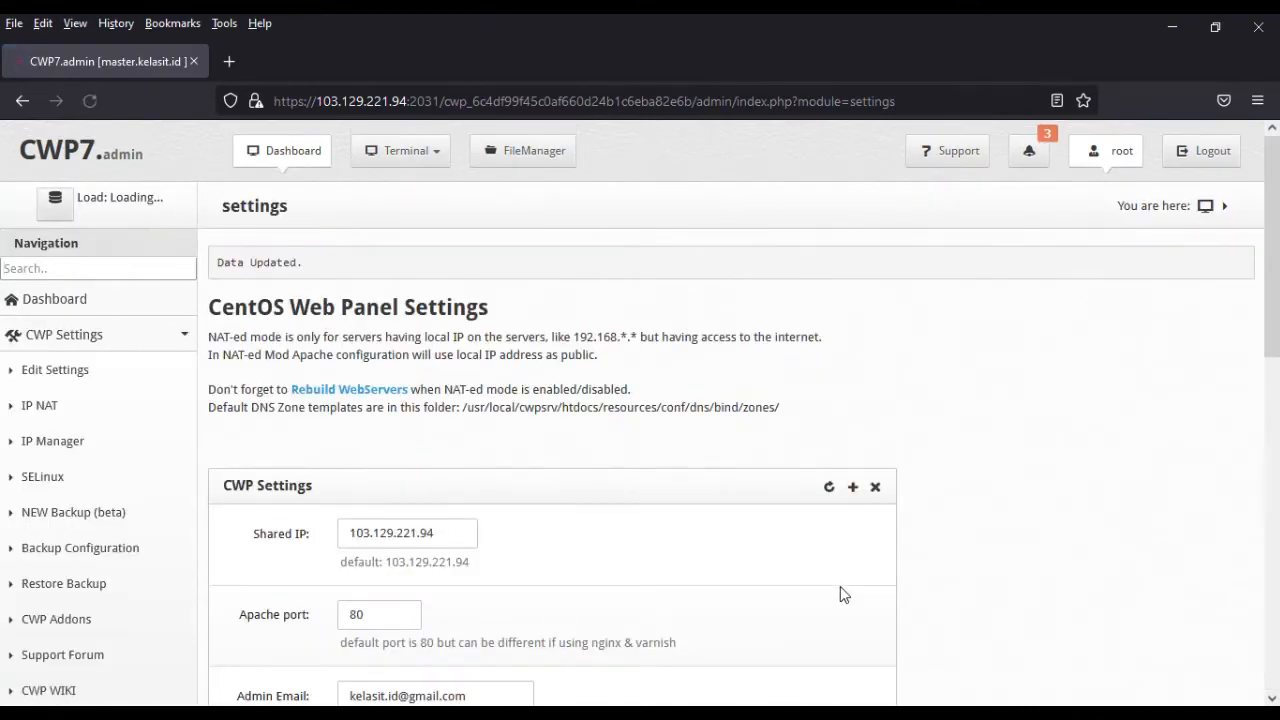
Dismiss the CSF/LFD Firewall alert, check the Monit monitoring page (needs CWPpro), and return to the alerts
{"action": "left_click", "coordinate": [1027, 157]}
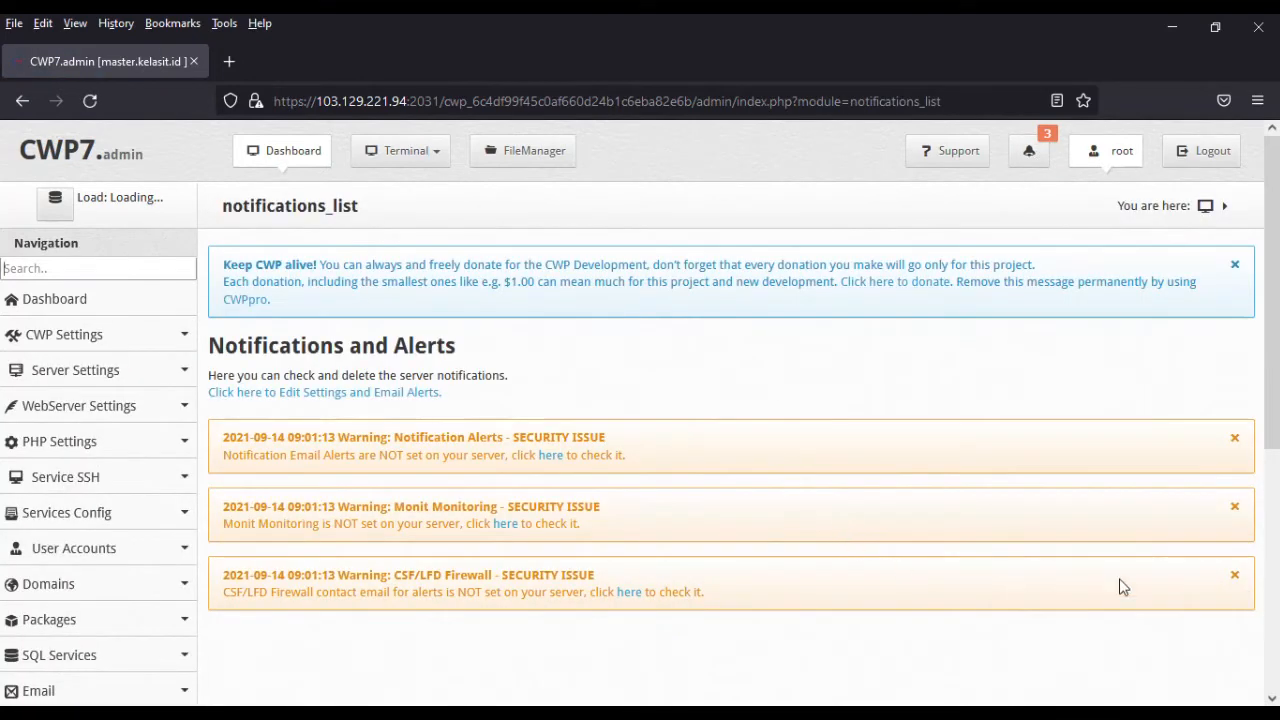
{"action": "left_click", "coordinate": [89, 100]}
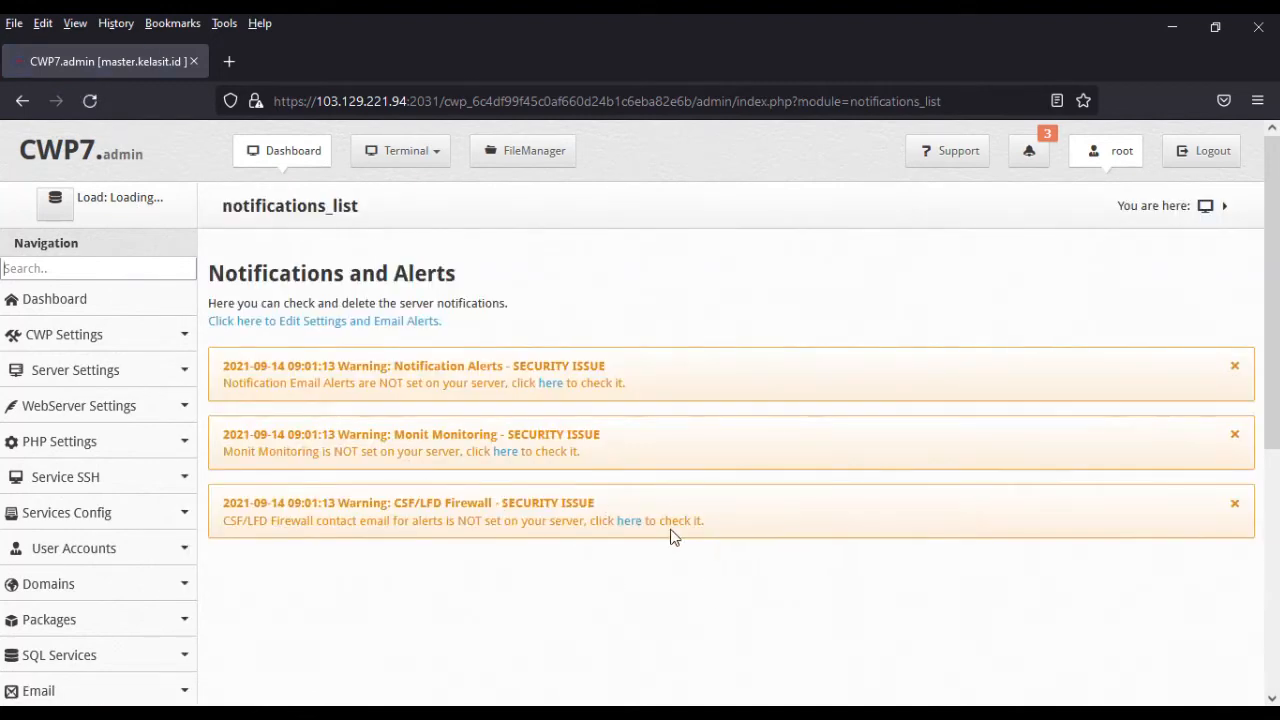
{"action": "left_click", "coordinate": [1236, 578]}
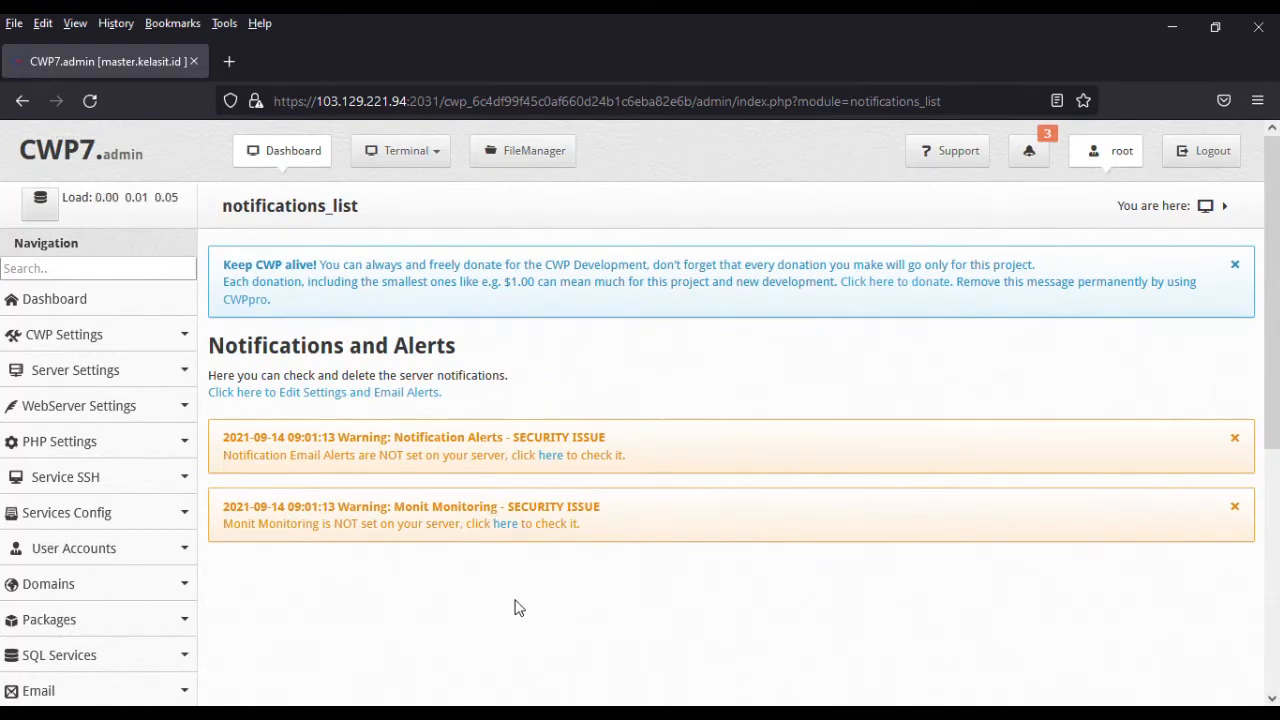
{"action": "left_click", "coordinate": [504, 524]}
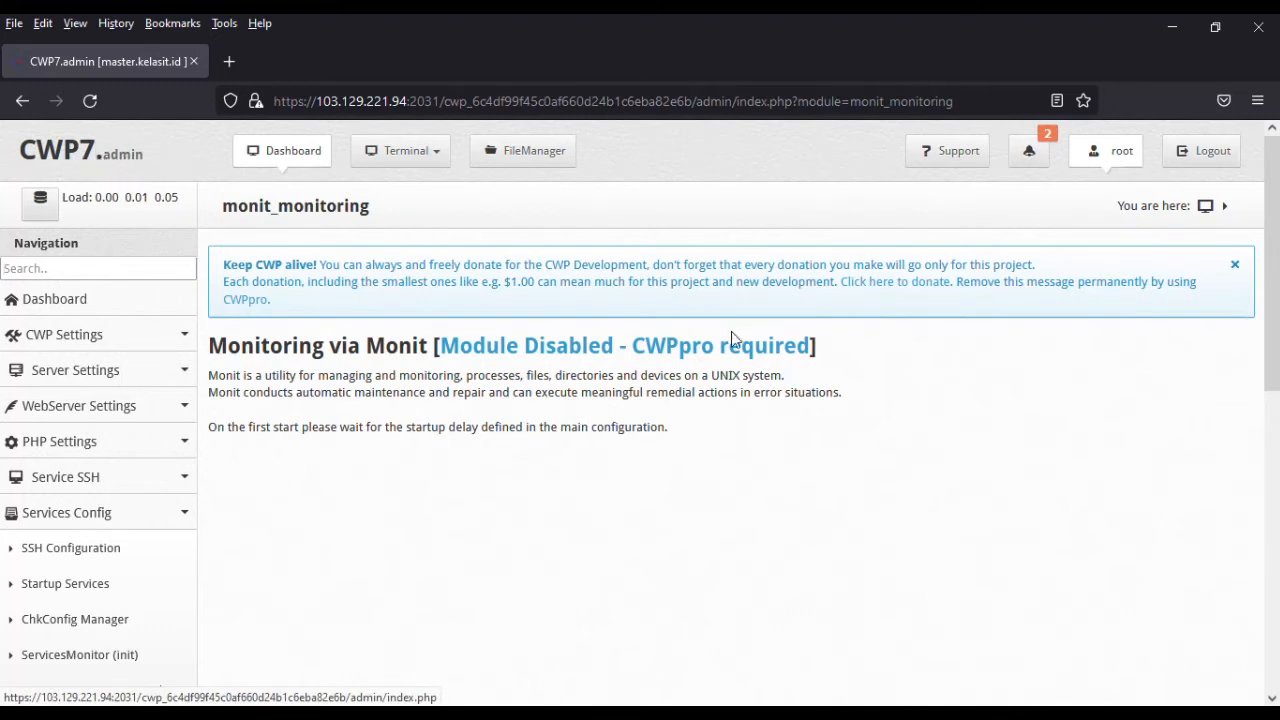
{"action": "left_click", "coordinate": [1036, 166]}
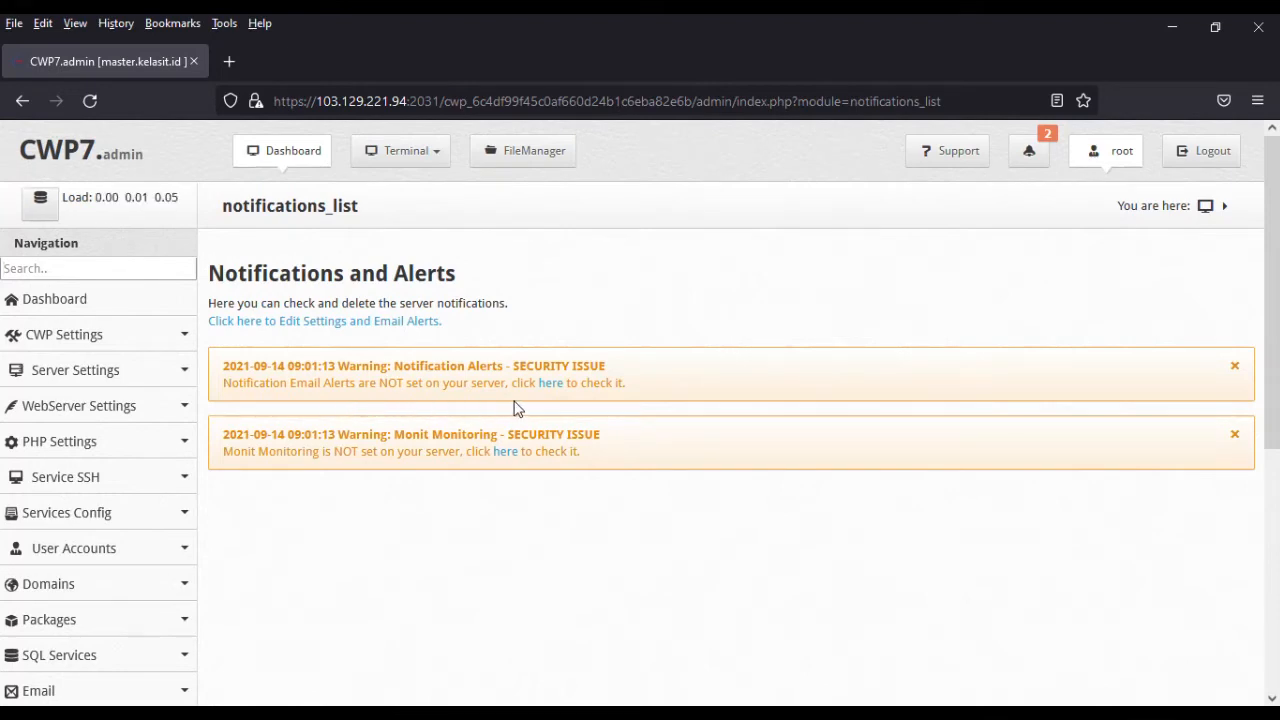
Paste the admin email address into the Email for Alerts field of the notification settings
{"action": "left_click", "coordinate": [556, 390]}
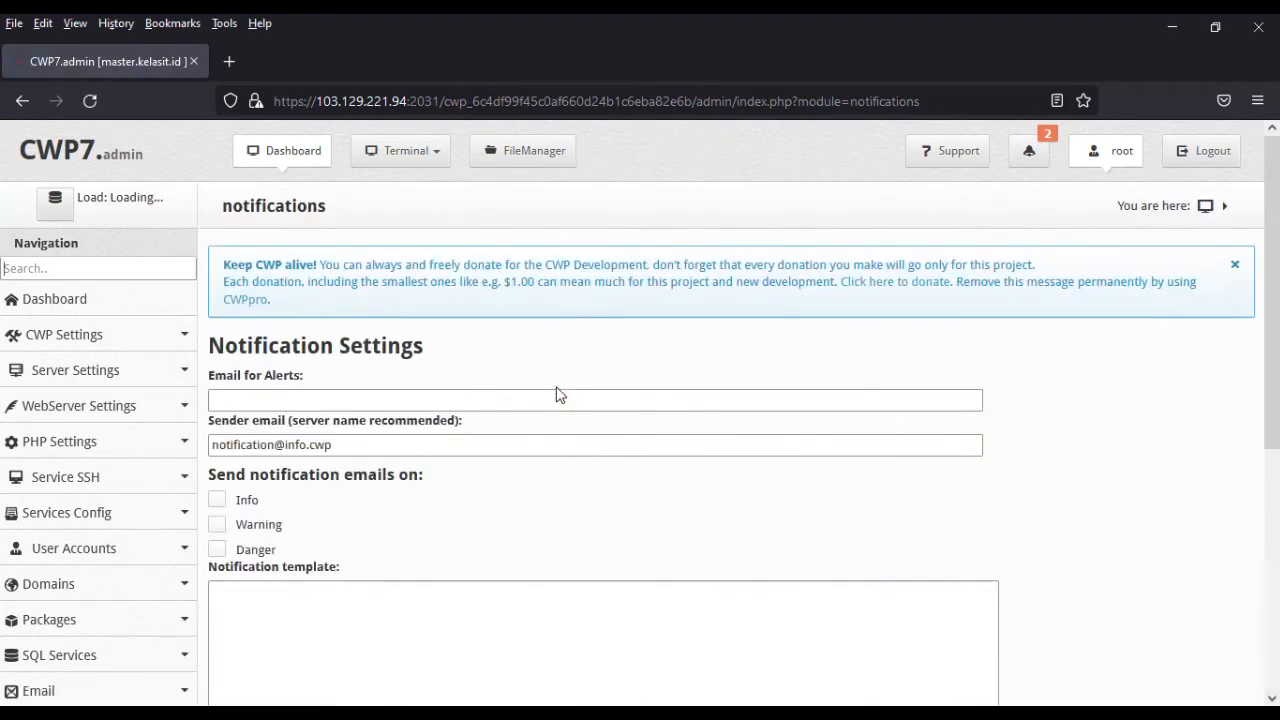
{"action": "left_click", "coordinate": [385, 397]}
{"action": "left_click", "coordinate": [312, 397]}
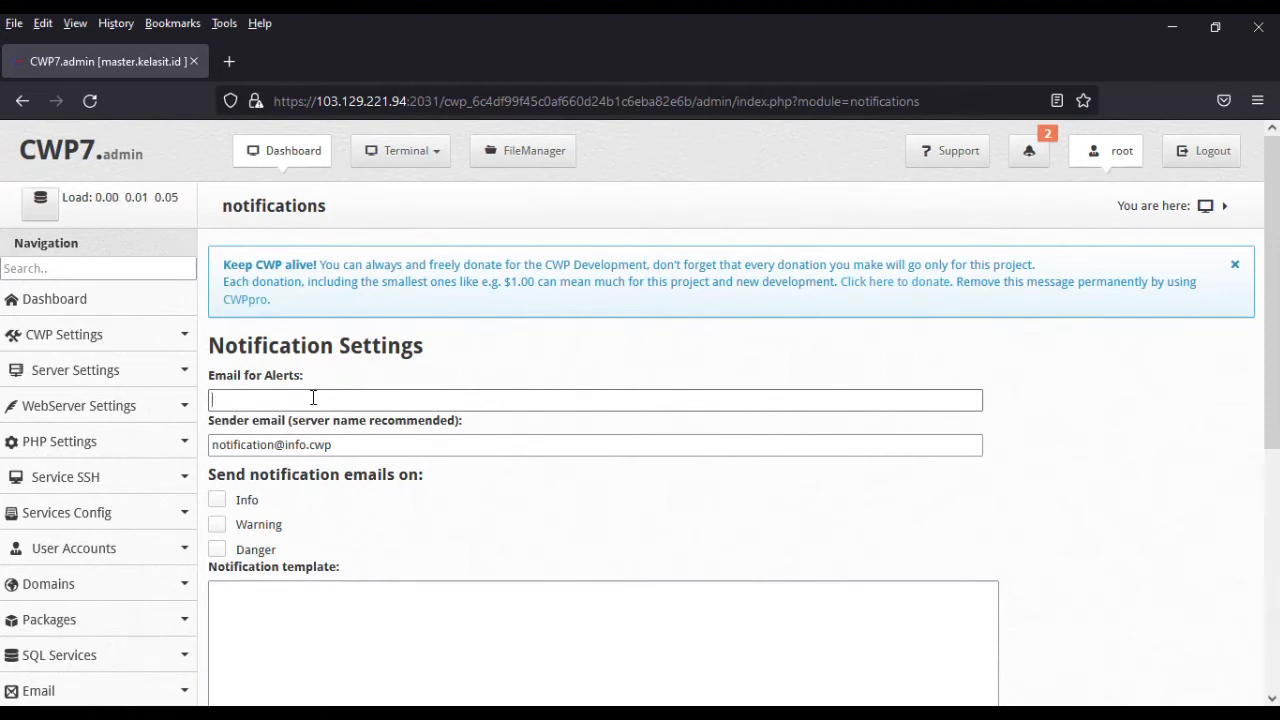
{"action": "key", "text": "ctrl+v"}
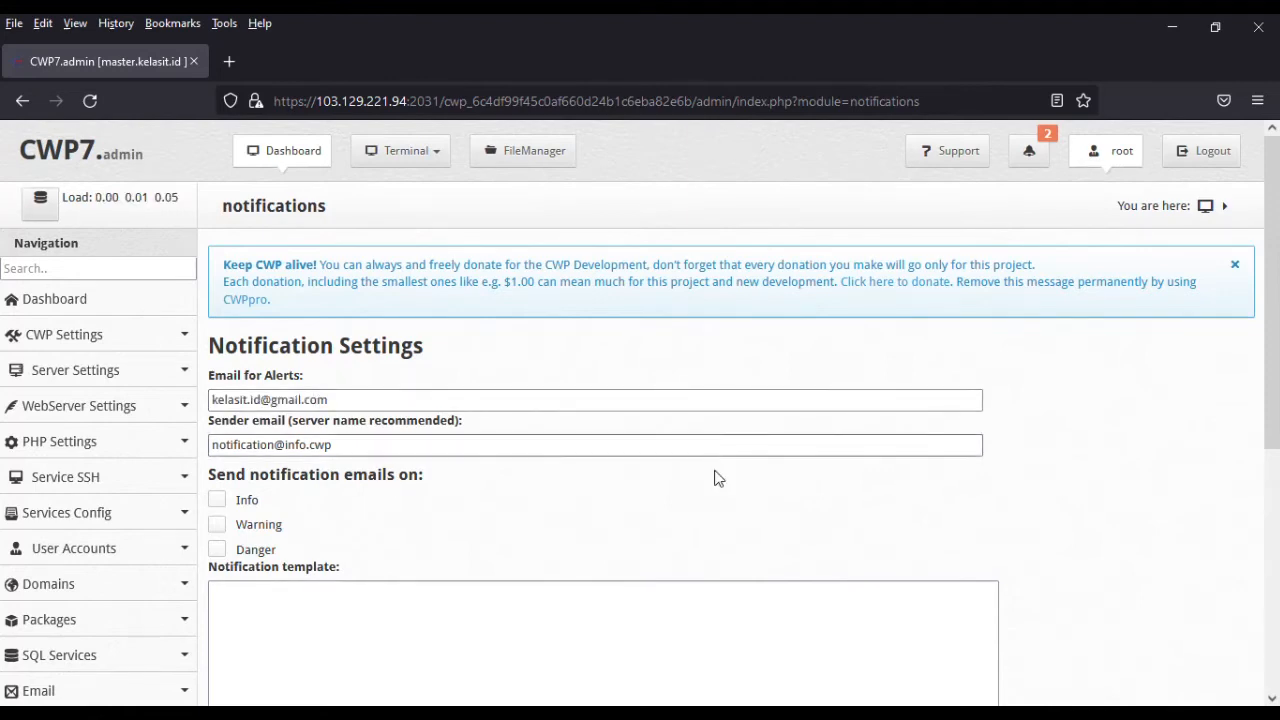
Enable Info, Warning and Danger alert emails, save the settings, and return to the dashboard
{"action": "scroll", "coordinate": [548, 462], "scroll_direction": "down", "scroll_amount": 2}
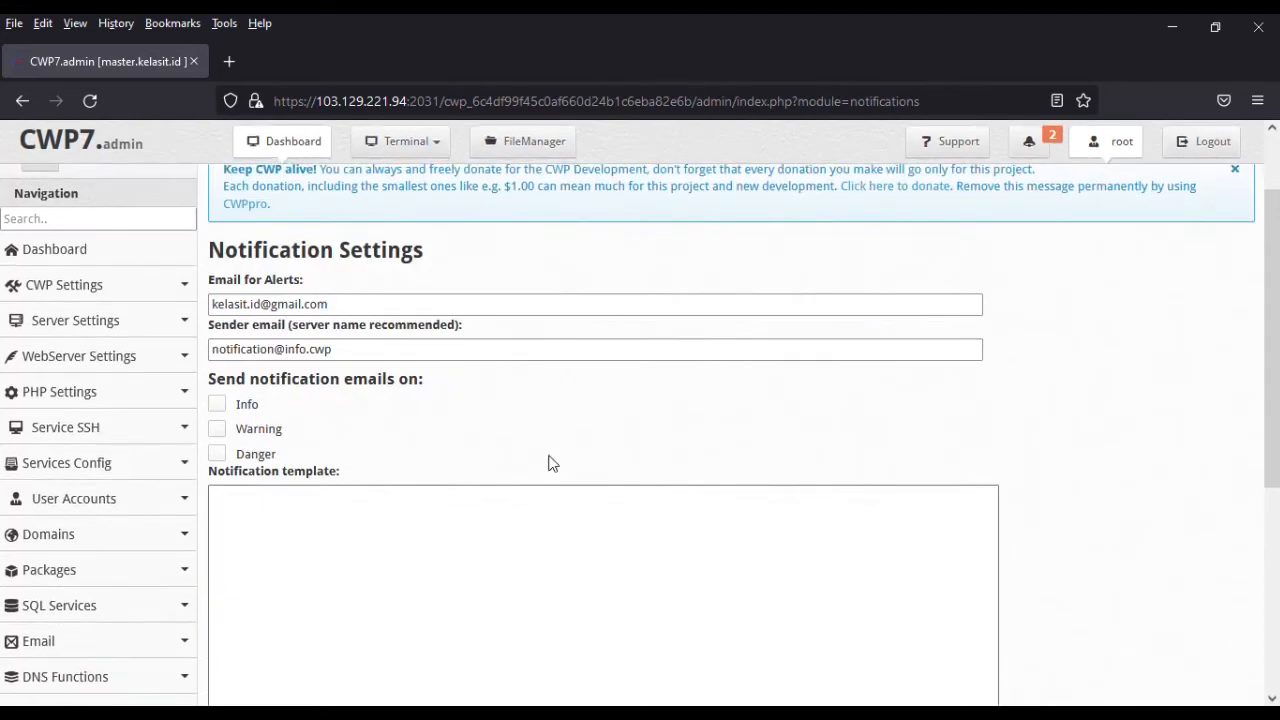
{"action": "left_click", "coordinate": [218, 408]}
{"action": "left_click", "coordinate": [217, 429]}
{"action": "left_click", "coordinate": [217, 454]}
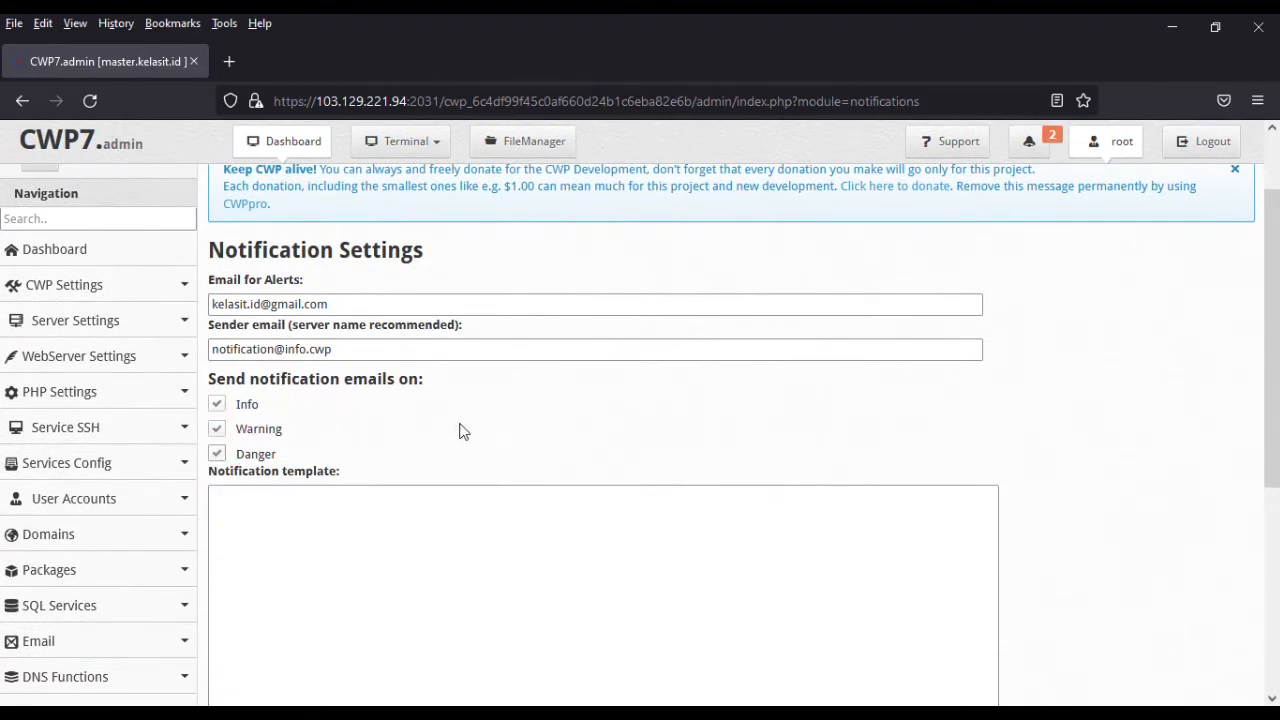
{"action": "scroll", "coordinate": [460, 431], "scroll_direction": "down", "scroll_amount": 5}
{"action": "scroll", "coordinate": [466, 423], "scroll_direction": "up", "scroll_amount": 3}
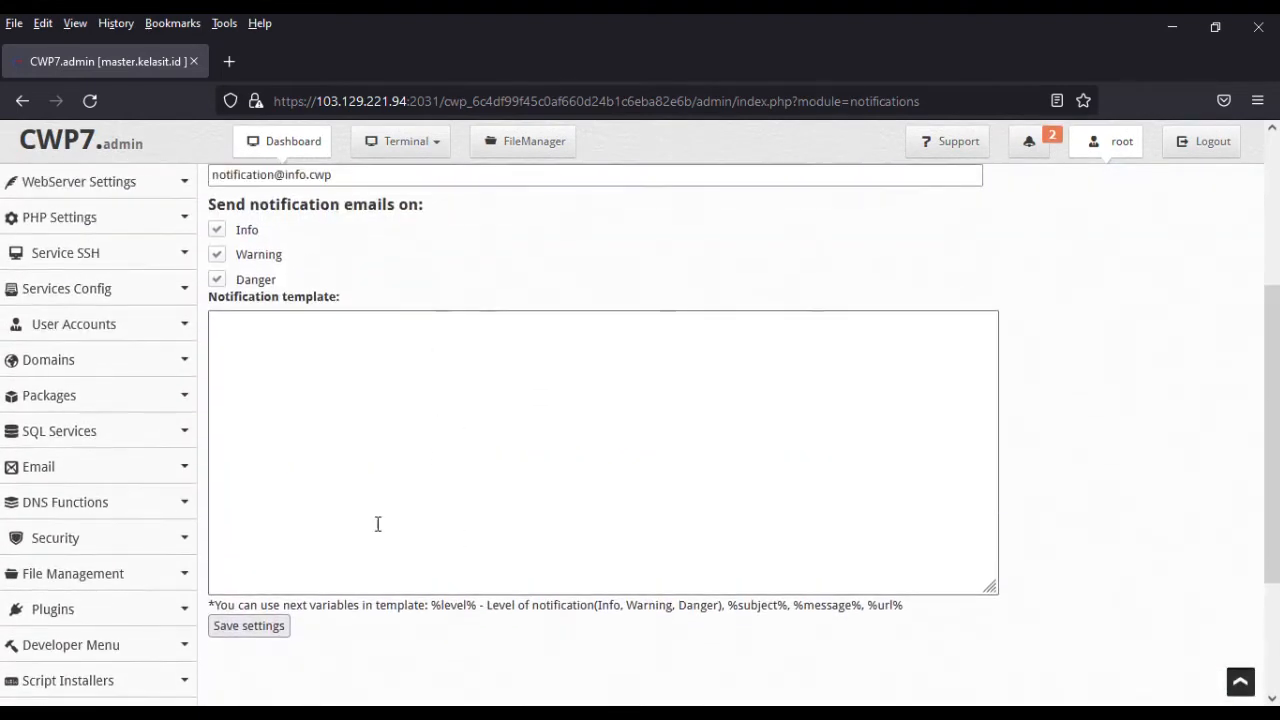
{"action": "left_click", "coordinate": [252, 628]}
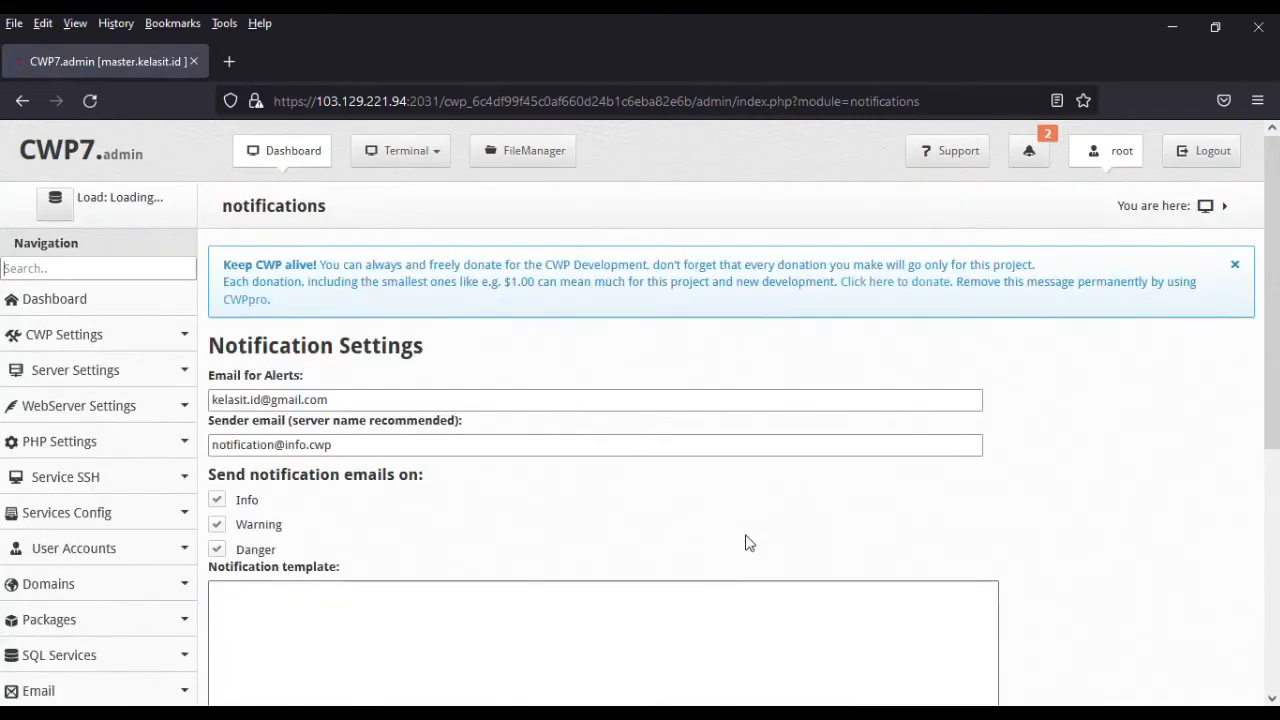
{"action": "left_click", "coordinate": [70, 298]}
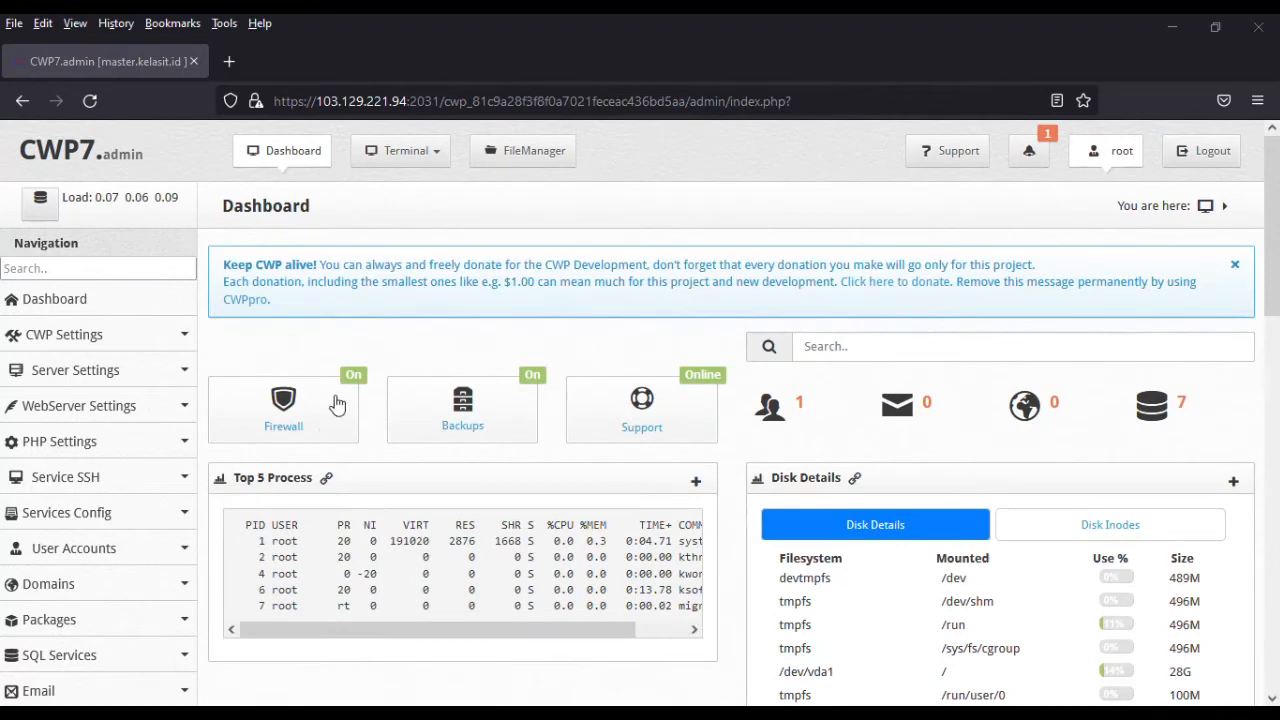
Open Security > Mod Security and start installing ModSecurity with the OWASP old rules
{"action": "scroll", "coordinate": [128, 600], "scroll_direction": "down", "scroll_amount": 3}
{"action": "scroll", "coordinate": [128, 593], "scroll_direction": "down", "scroll_amount": 1}
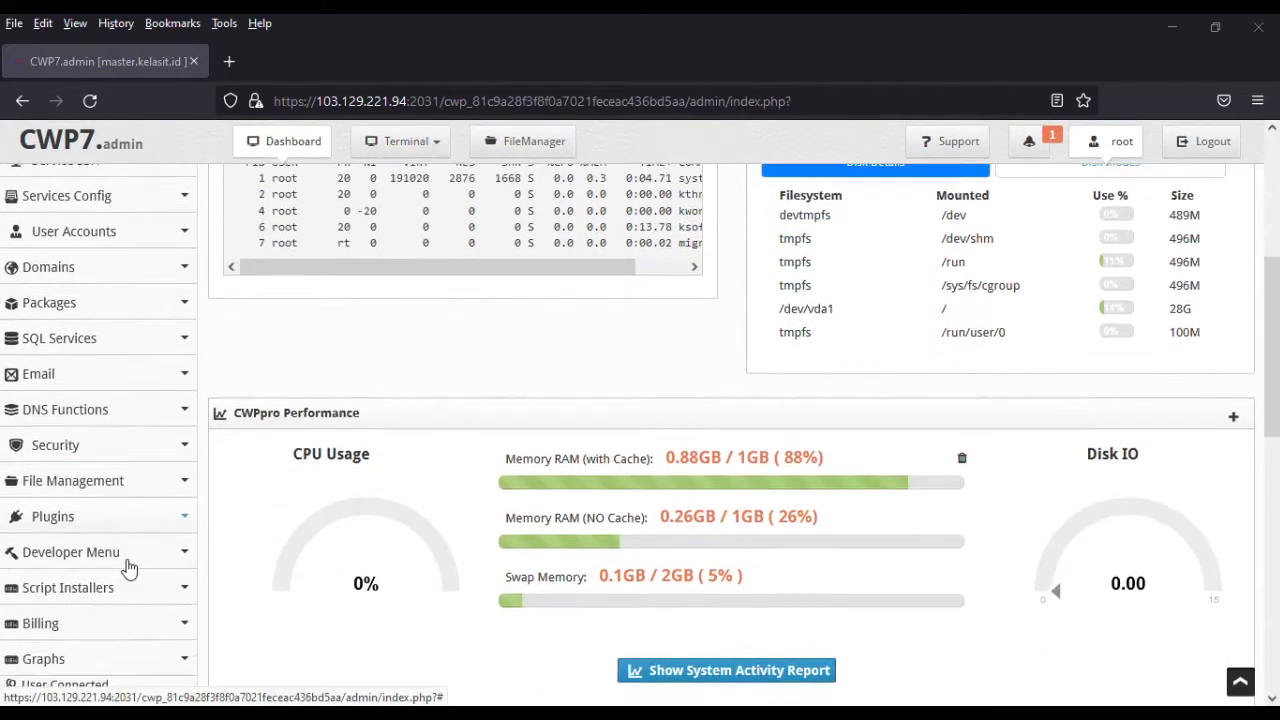
{"action": "scroll", "coordinate": [120, 597], "scroll_direction": "up", "scroll_amount": 1}
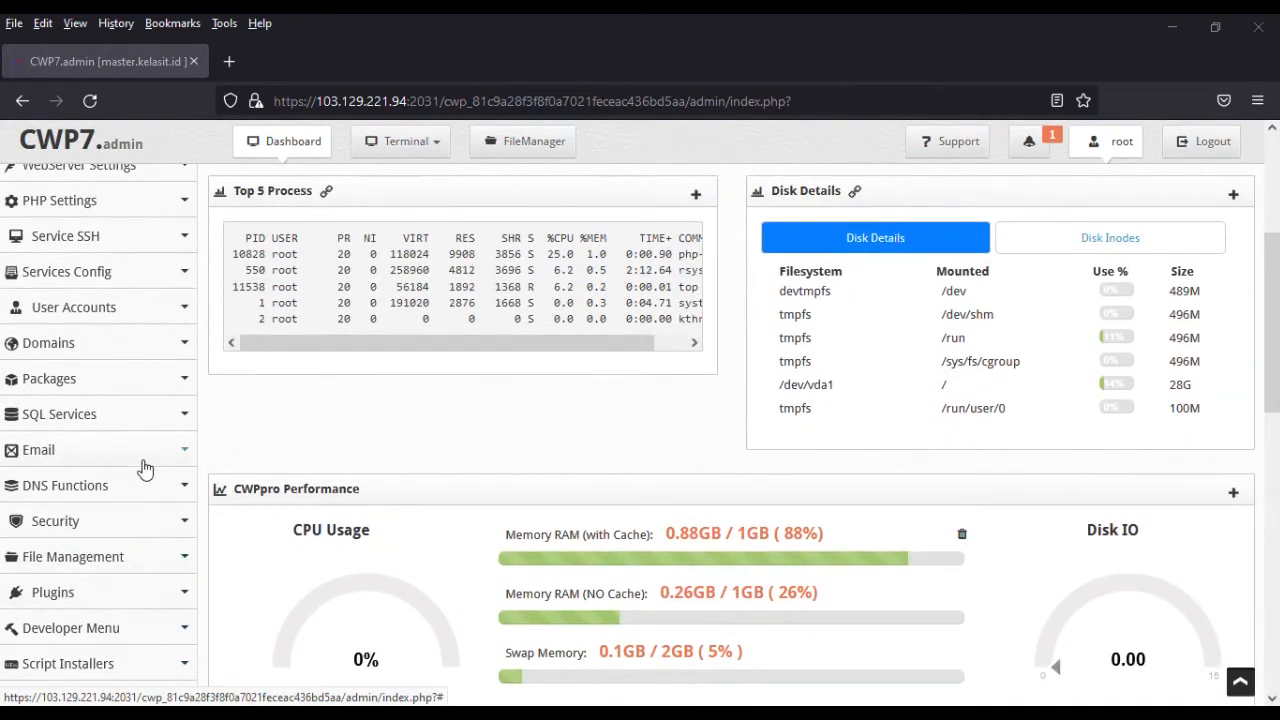
{"action": "scroll", "coordinate": [143, 514], "scroll_direction": "down", "scroll_amount": 1}
{"action": "left_click", "coordinate": [143, 436]}
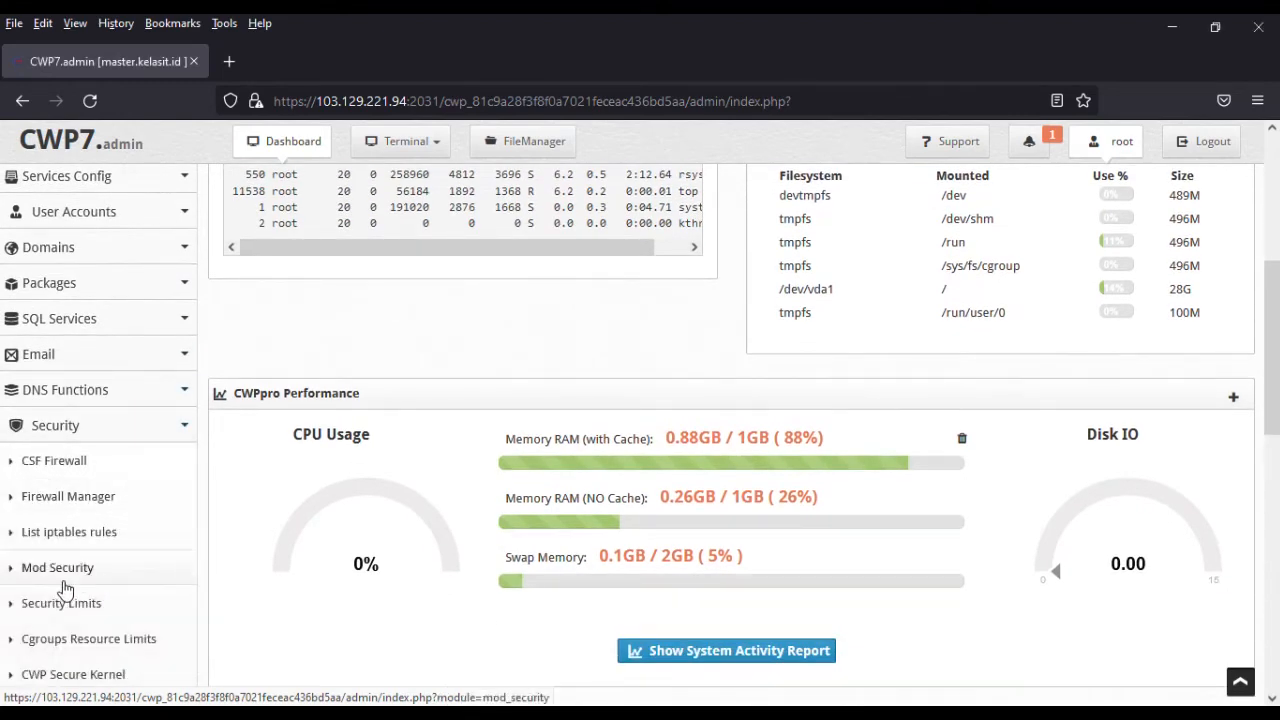
{"action": "left_click", "coordinate": [55, 576]}
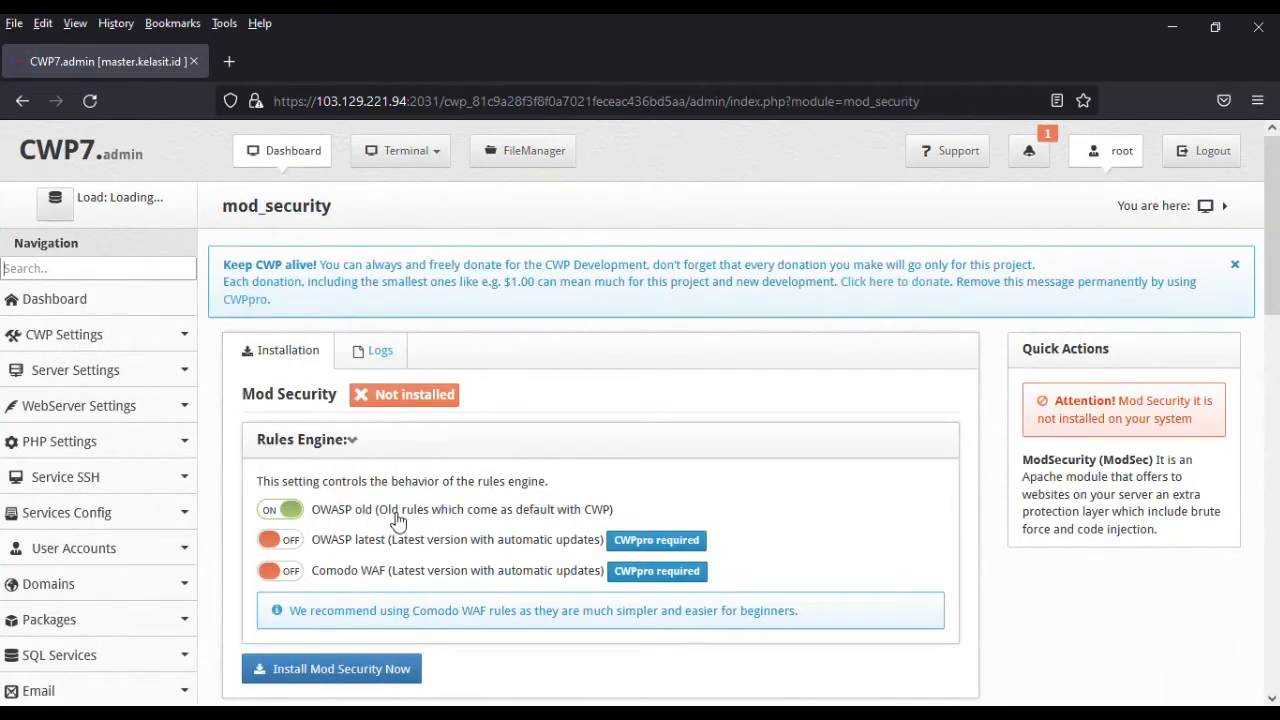
{"action": "scroll", "coordinate": [398, 520], "scroll_direction": "down", "scroll_amount": 2}
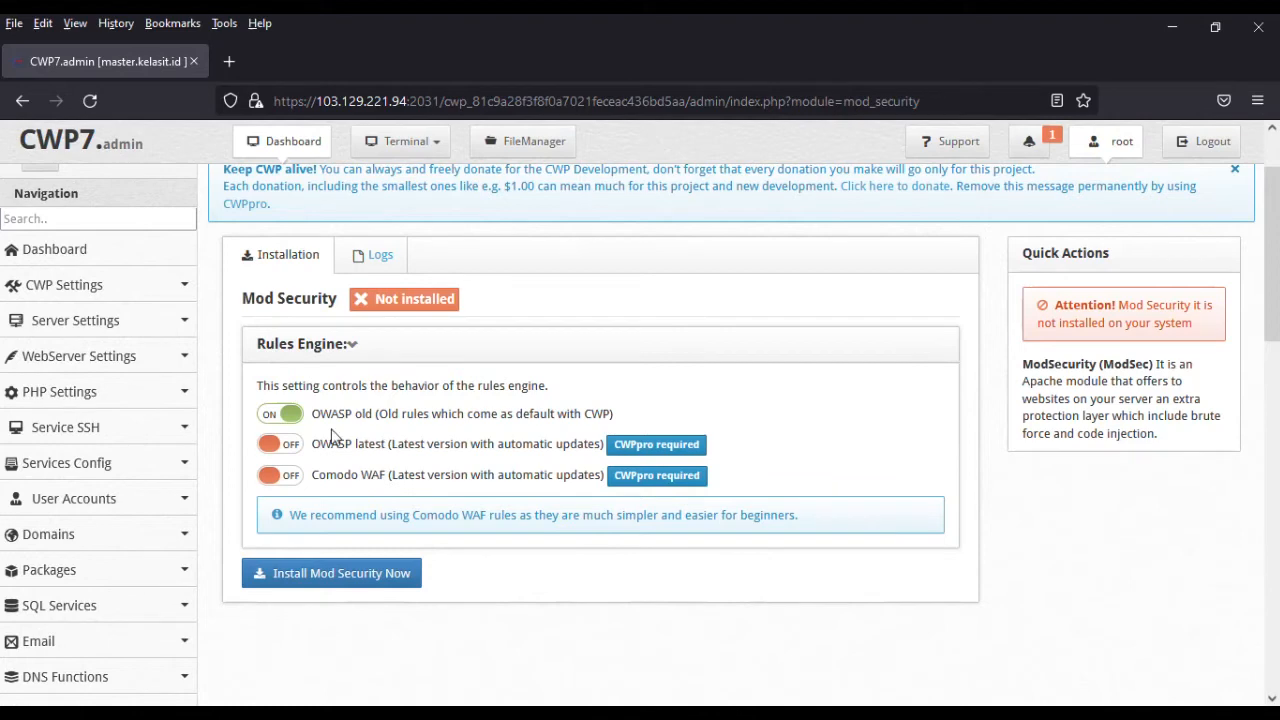
{"action": "left_click", "coordinate": [336, 577]}
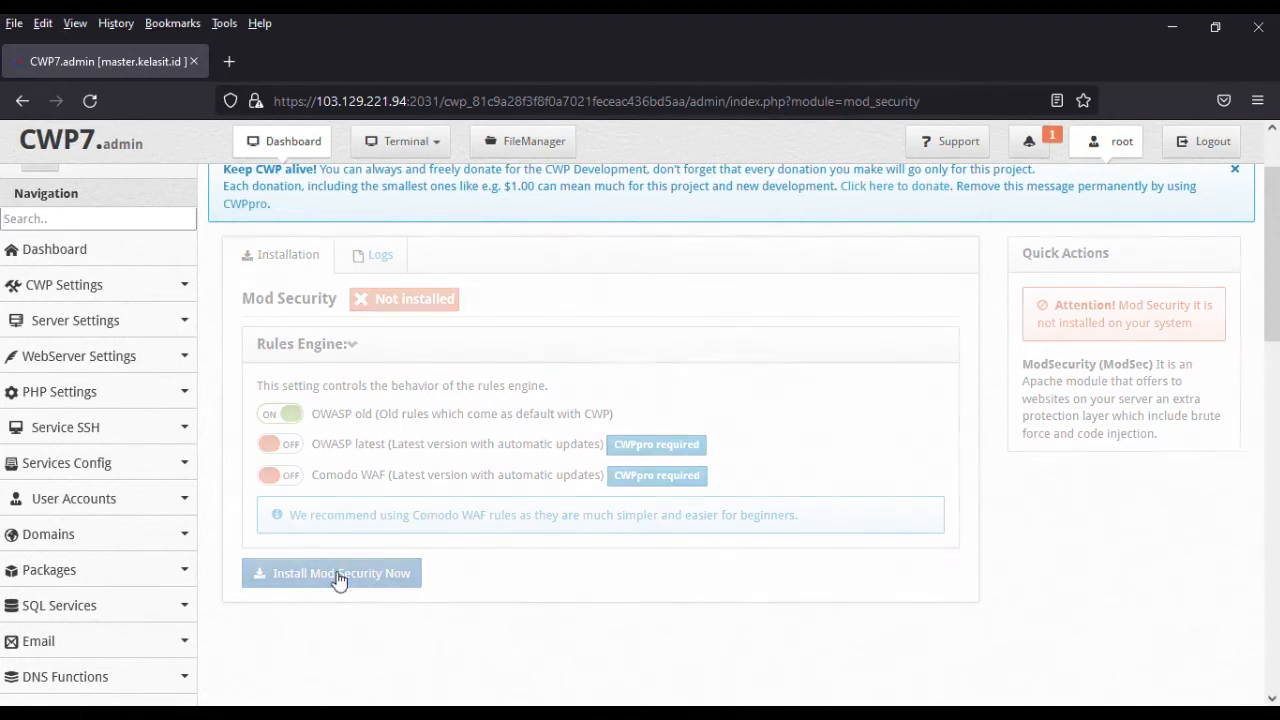
Let the ModSecurity installation finish and close the installation log
{"action": "scroll", "coordinate": [673, 526], "scroll_direction": "up", "scroll_amount": 2}
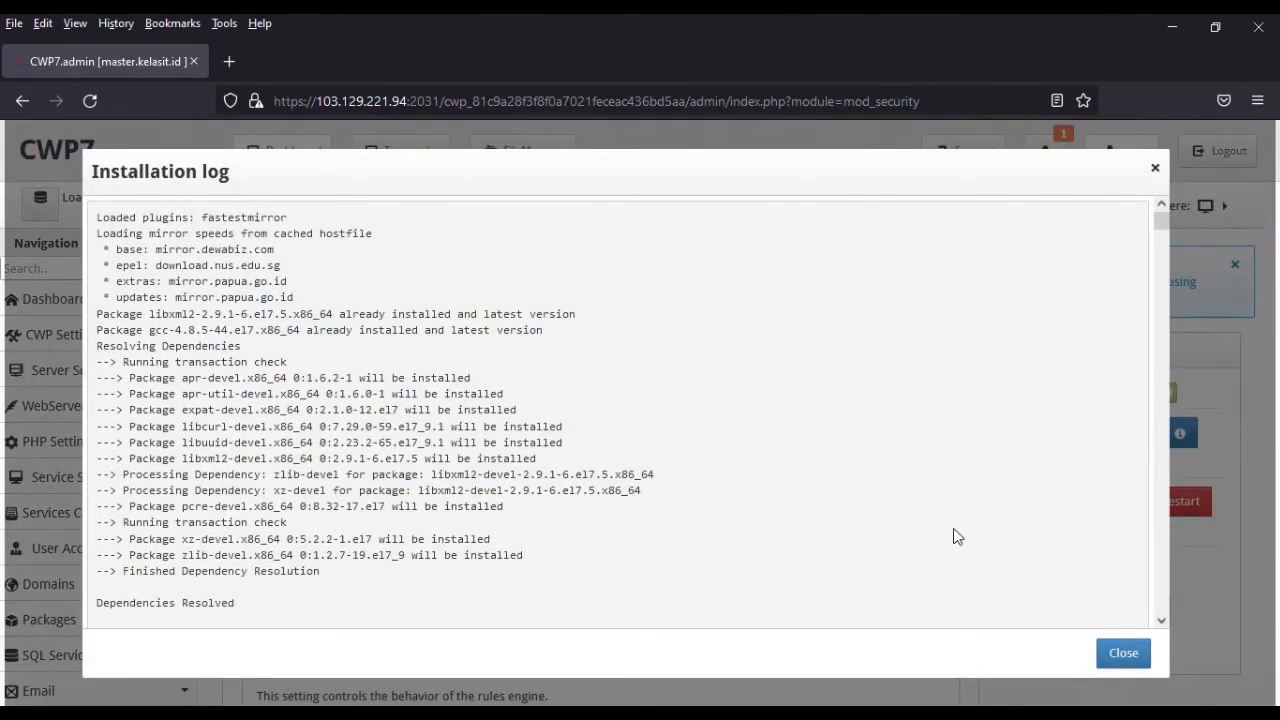
{"action": "scroll", "coordinate": [297, 298], "scroll_direction": "down", "scroll_amount": 3}
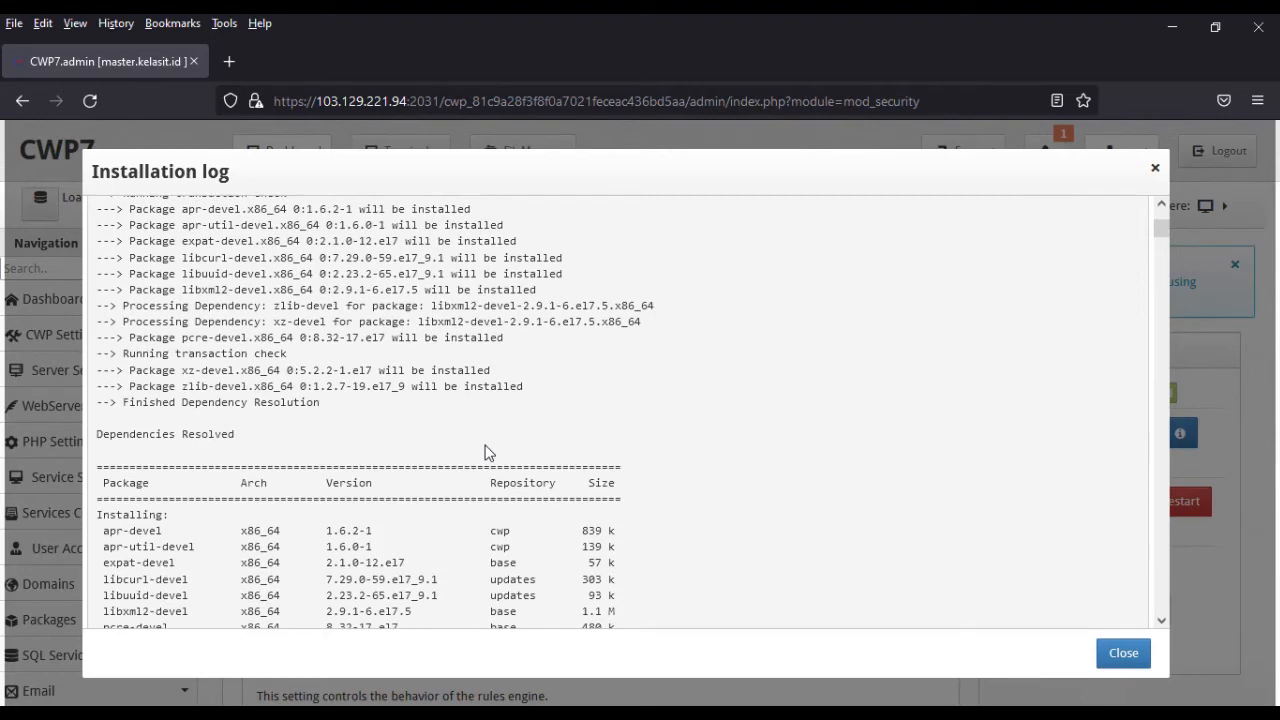
{"action": "scroll", "coordinate": [738, 477], "scroll_direction": "down", "scroll_amount": 3}
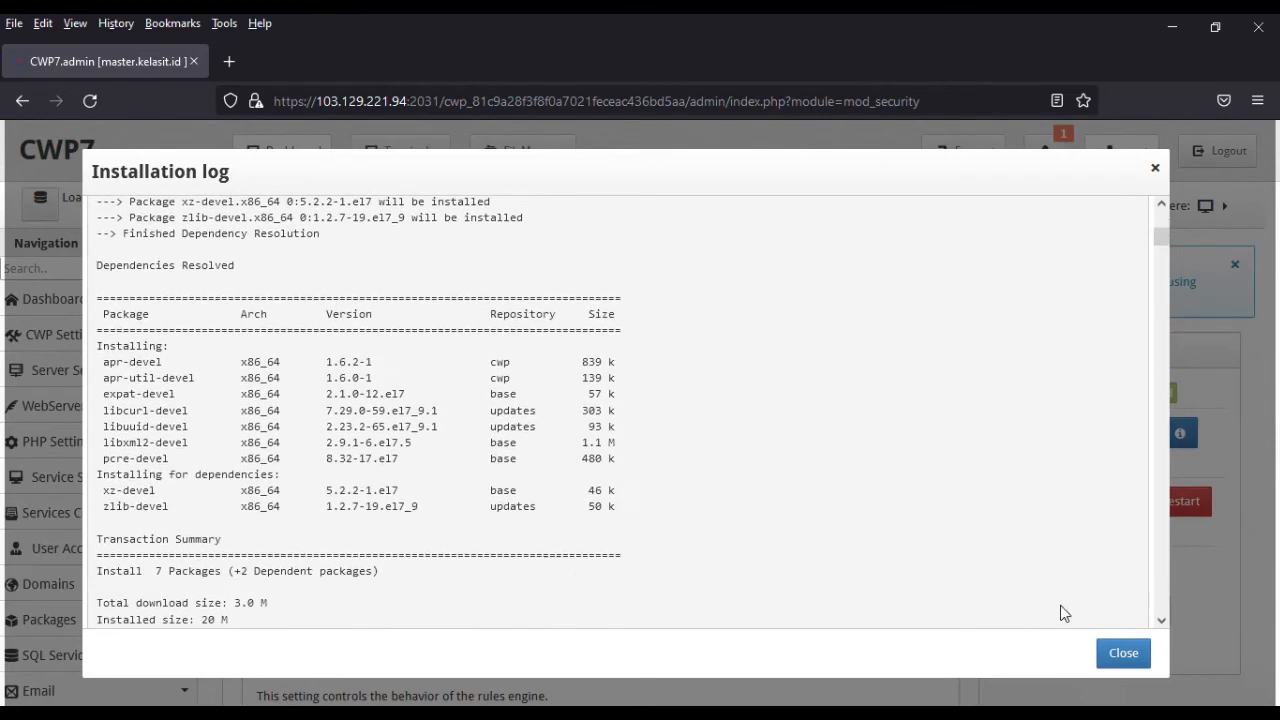
{"action": "left_click", "coordinate": [1124, 654]}
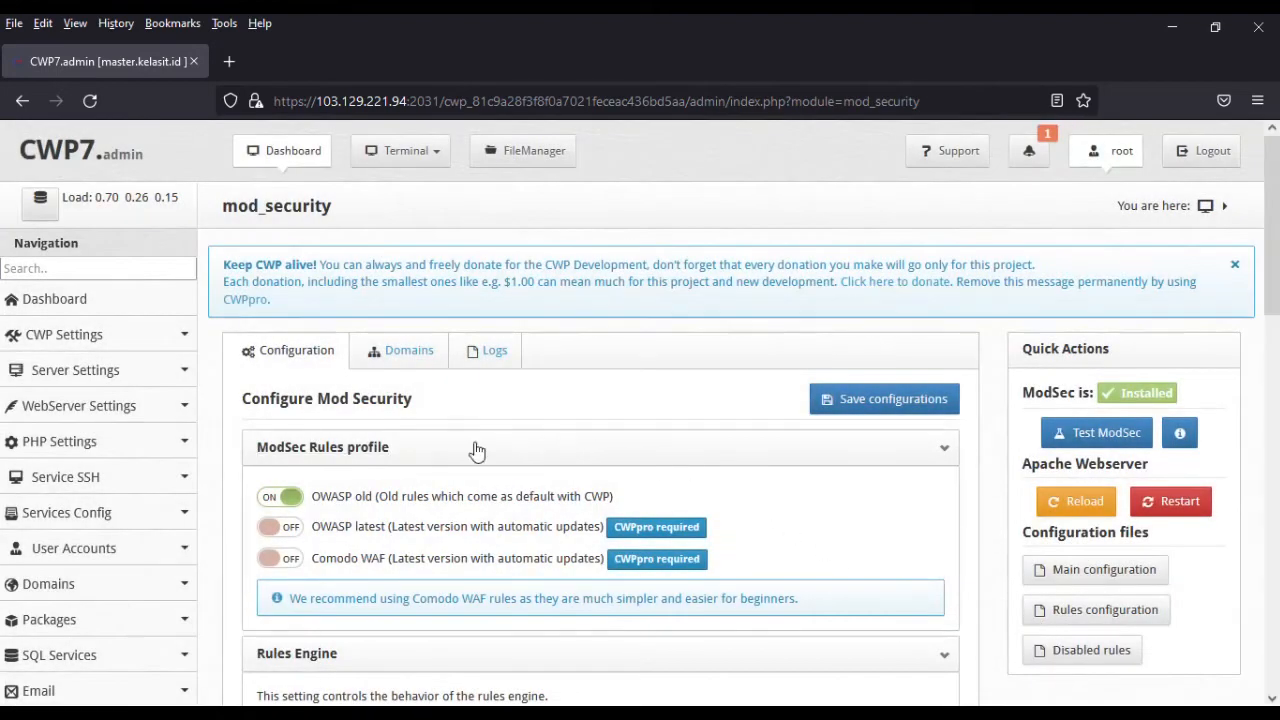
Review the Rules Engine and Audit Log Level, then save the OWASP old ModSecurity configuration
{"action": "scroll", "coordinate": [863, 489], "scroll_direction": "down", "scroll_amount": 3}
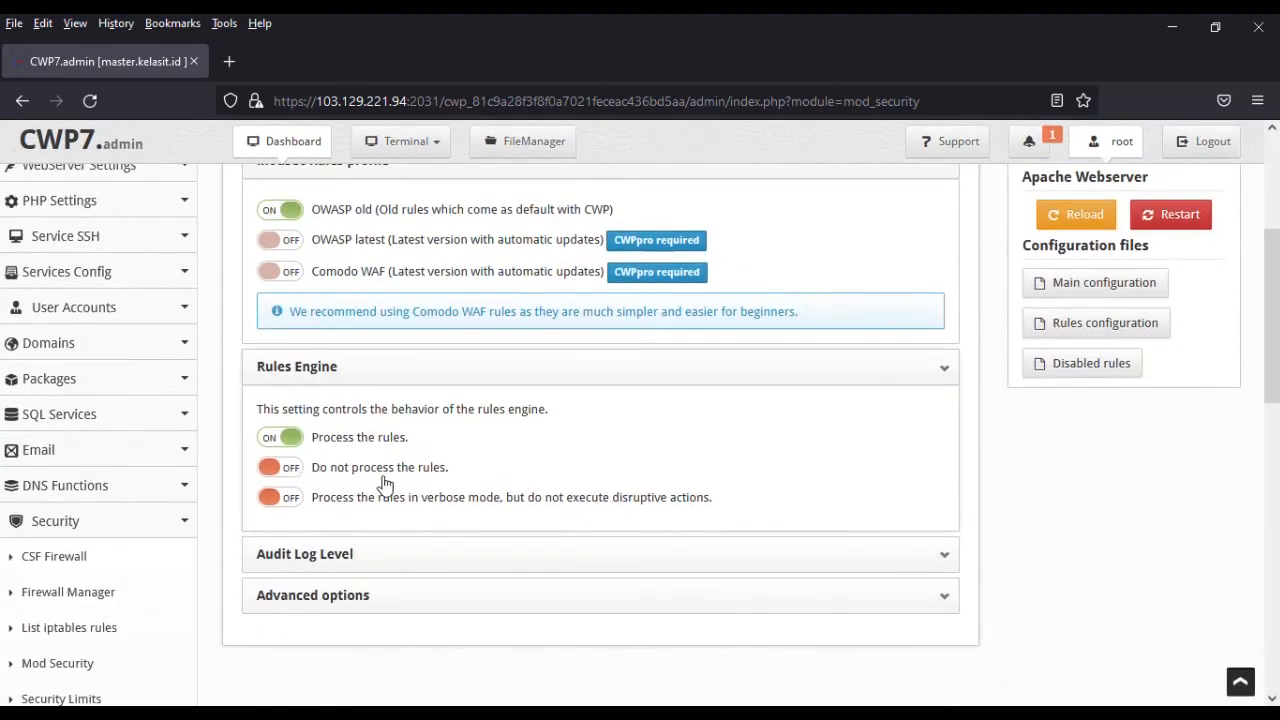
{"action": "scroll", "coordinate": [343, 540], "scroll_direction": "down", "scroll_amount": 1}
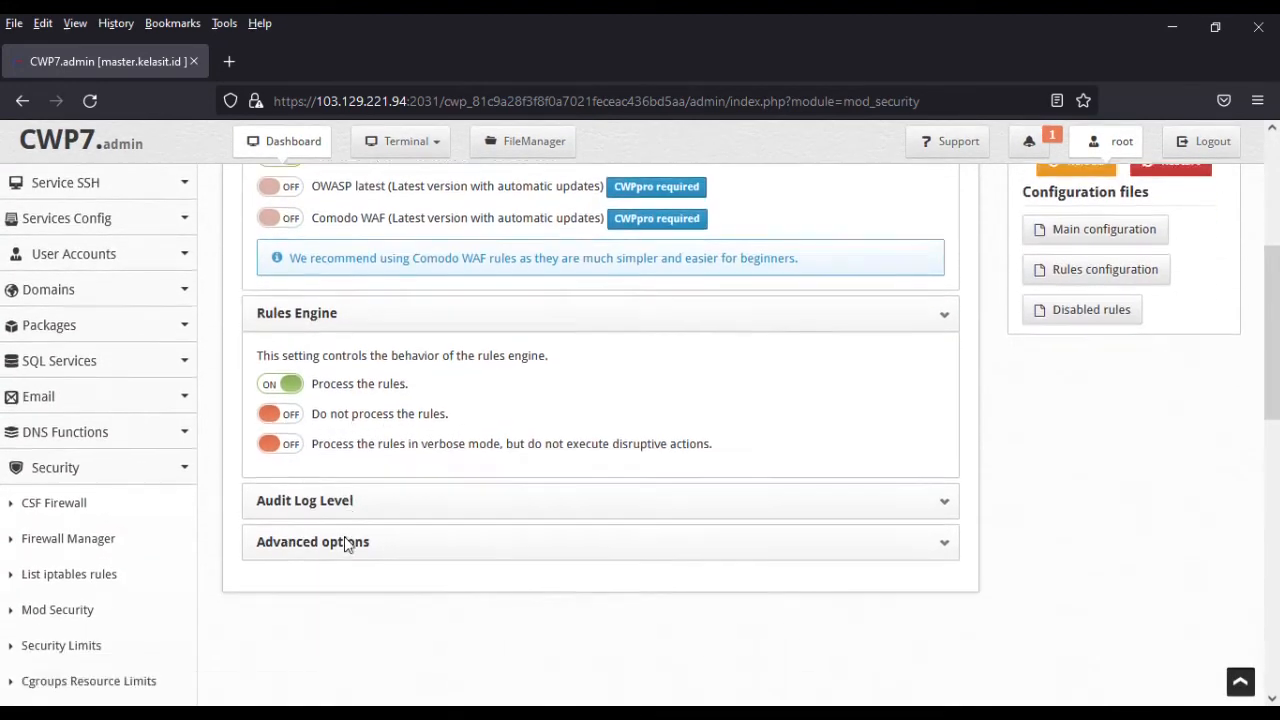
{"action": "left_click", "coordinate": [380, 468]}
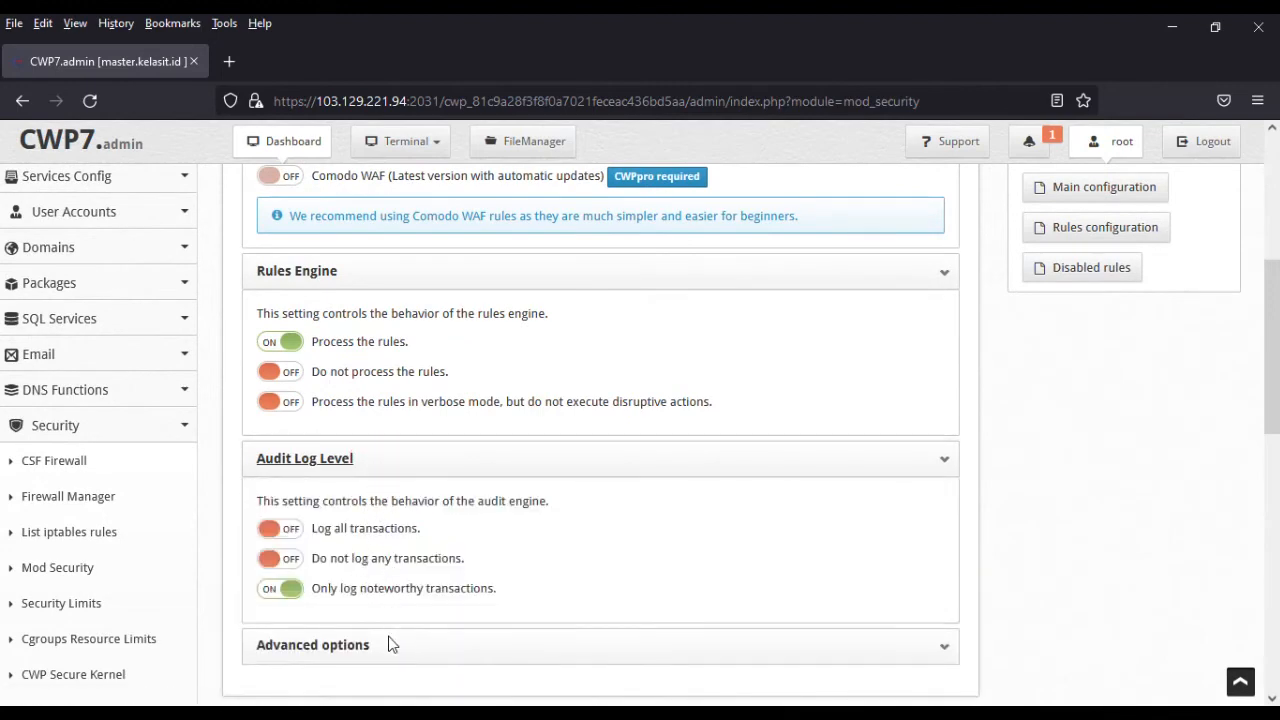
{"action": "scroll", "coordinate": [404, 616], "scroll_direction": "down", "scroll_amount": 1}
{"action": "scroll", "coordinate": [485, 565], "scroll_direction": "up", "scroll_amount": 5}
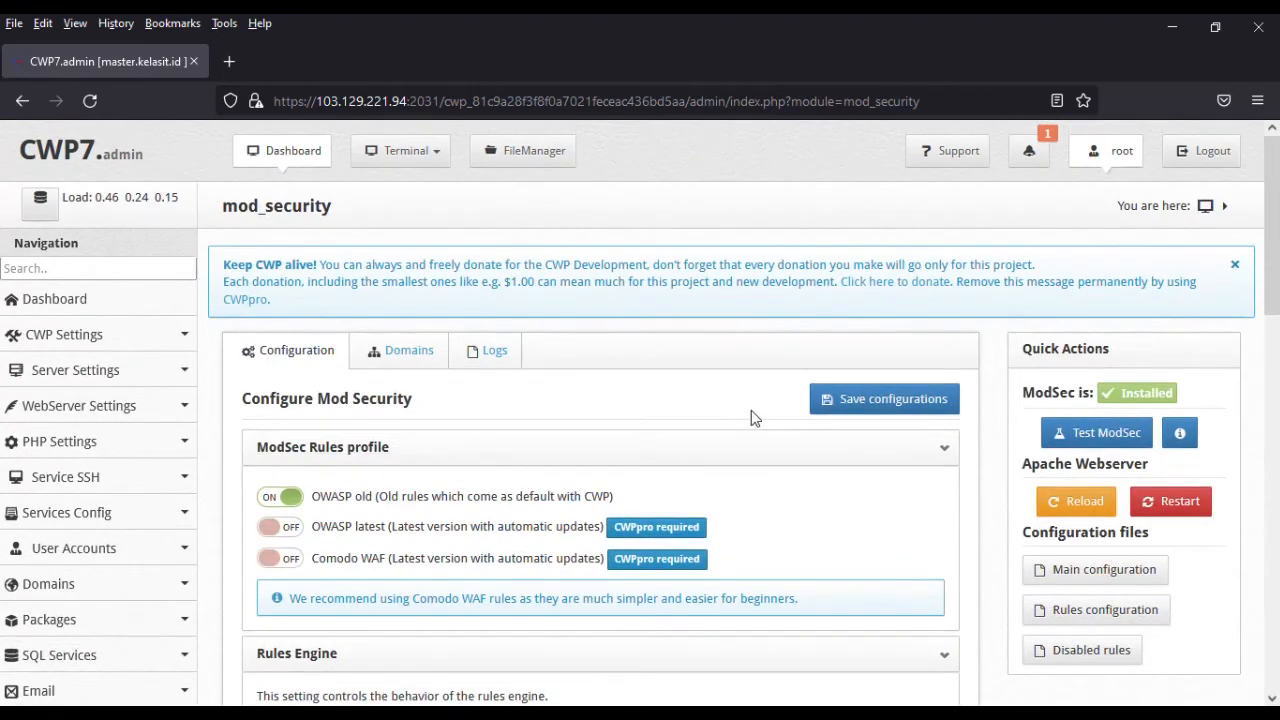
{"action": "left_click", "coordinate": [890, 405]}
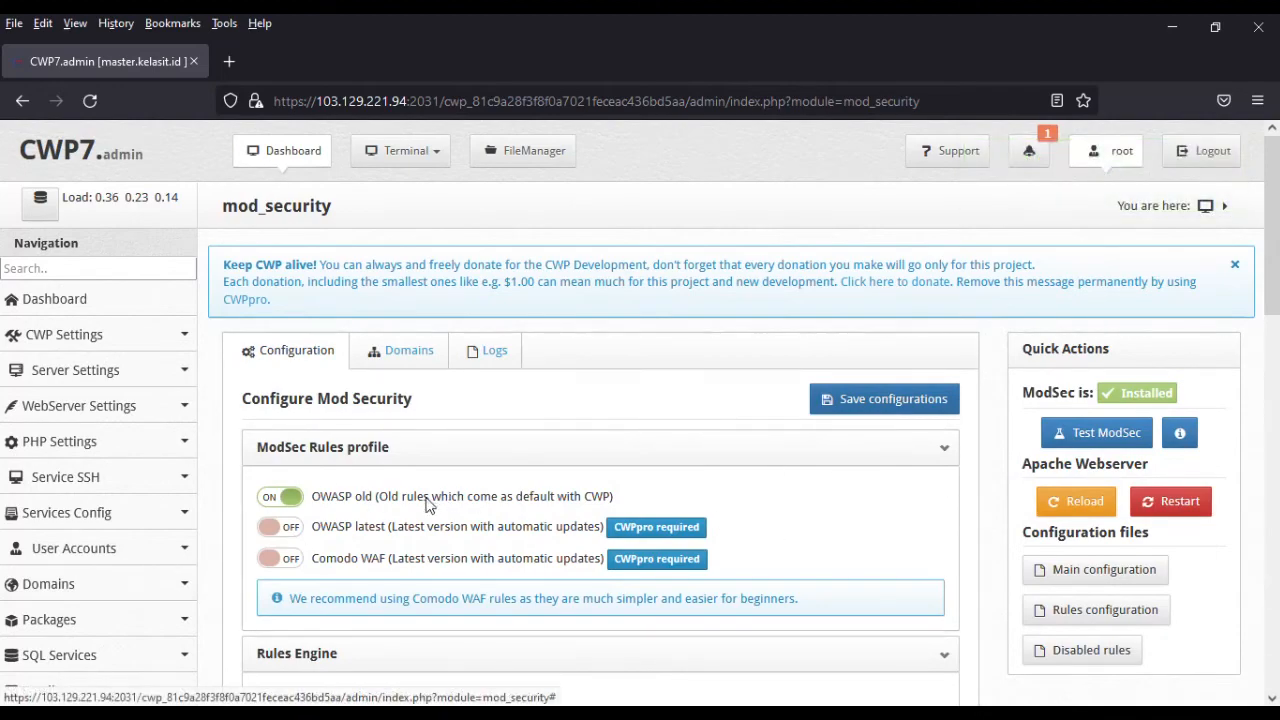
{"action": "scroll", "coordinate": [430, 503], "scroll_direction": "down", "scroll_amount": 2}
{"action": "scroll", "coordinate": [437, 495], "scroll_direction": "up", "scroll_amount": 2}
{"action": "scroll", "coordinate": [440, 500], "scroll_direction": "down", "scroll_amount": 2}
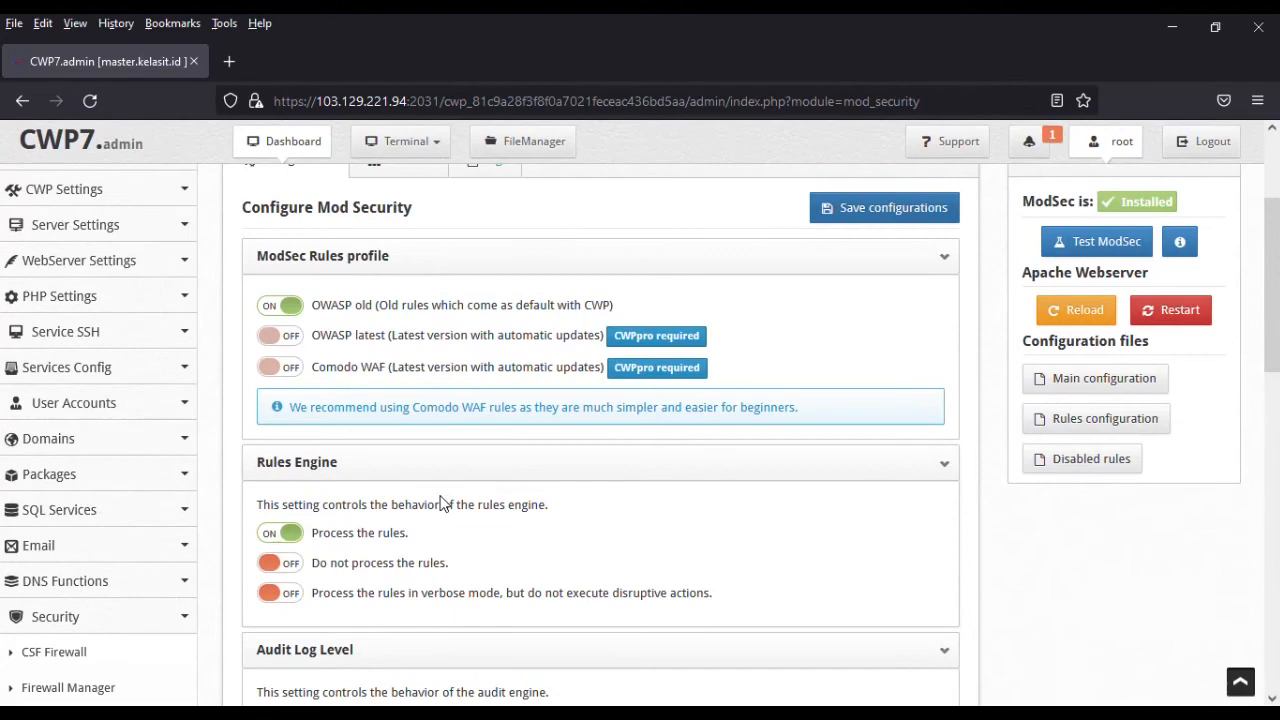
{"action": "scroll", "coordinate": [440, 503], "scroll_direction": "down", "scroll_amount": 2}
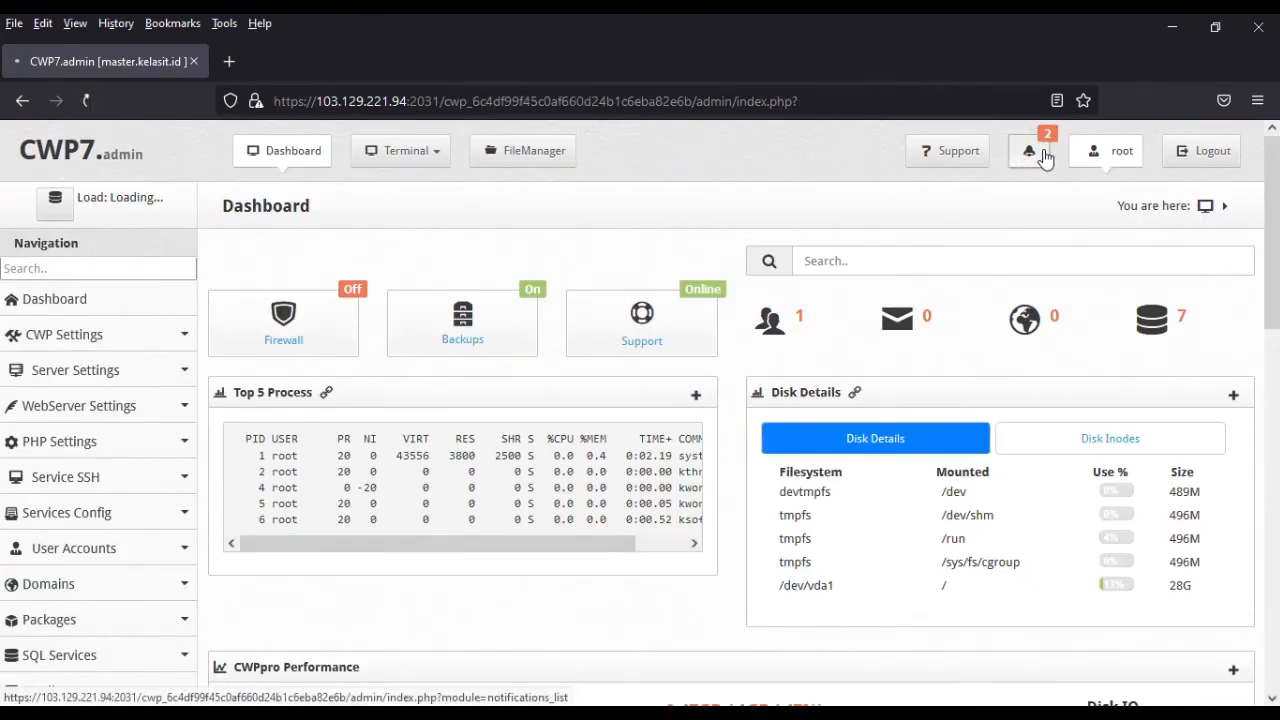
Dismiss the Notification Alerts and Monit Monitoring warnings, then go back to the dashboard
{"action": "left_click", "coordinate": [1043, 157]}
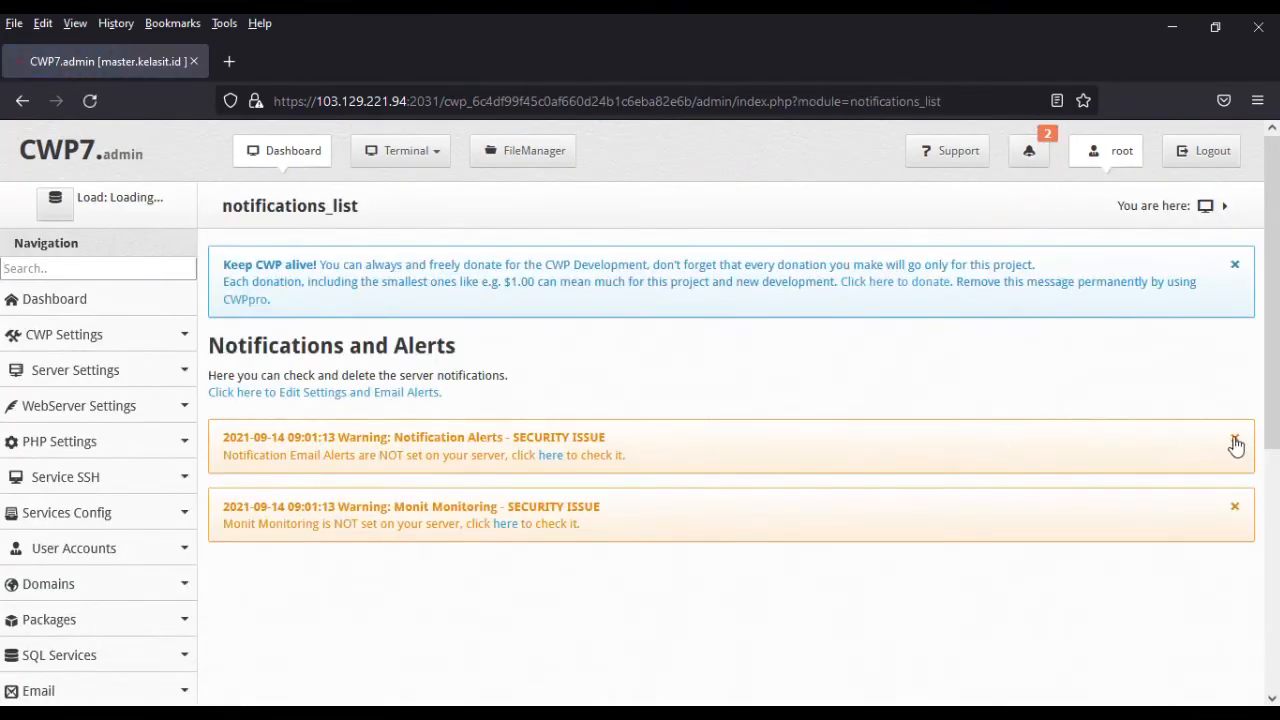
{"action": "left_click", "coordinate": [1235, 438]}
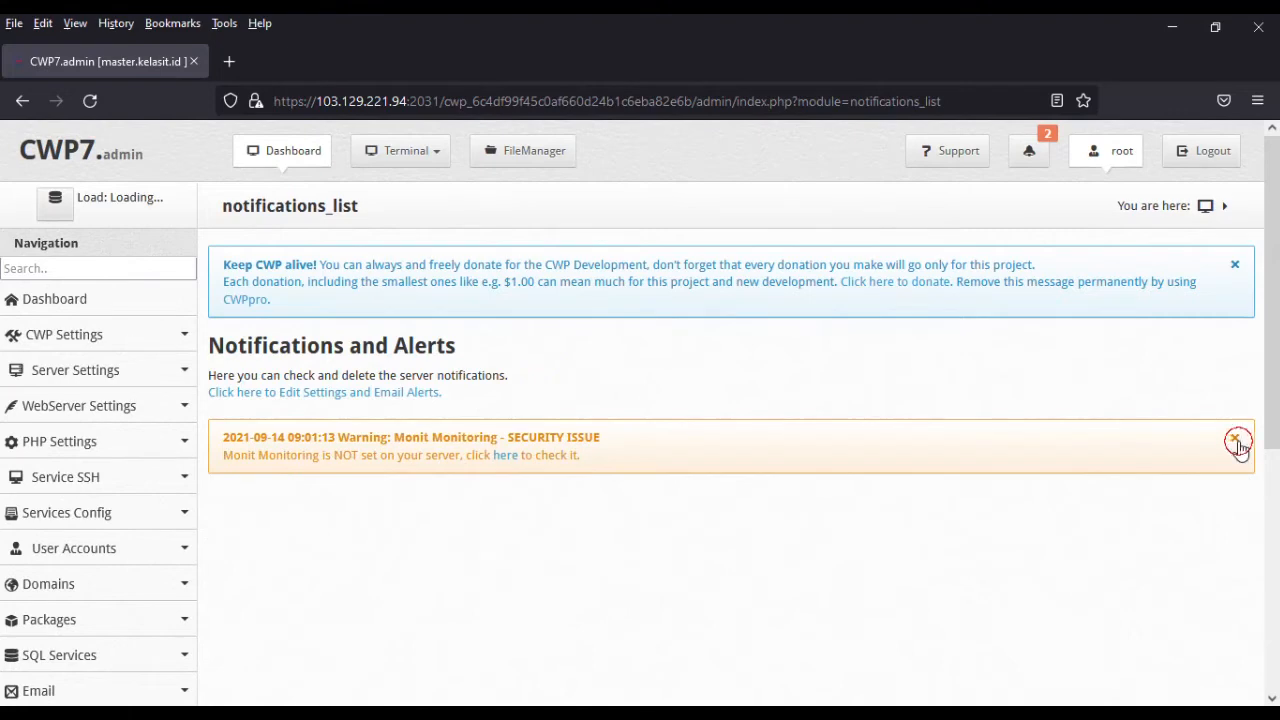
{"action": "left_click", "coordinate": [1237, 441]}
{"action": "left_click", "coordinate": [53, 306]}
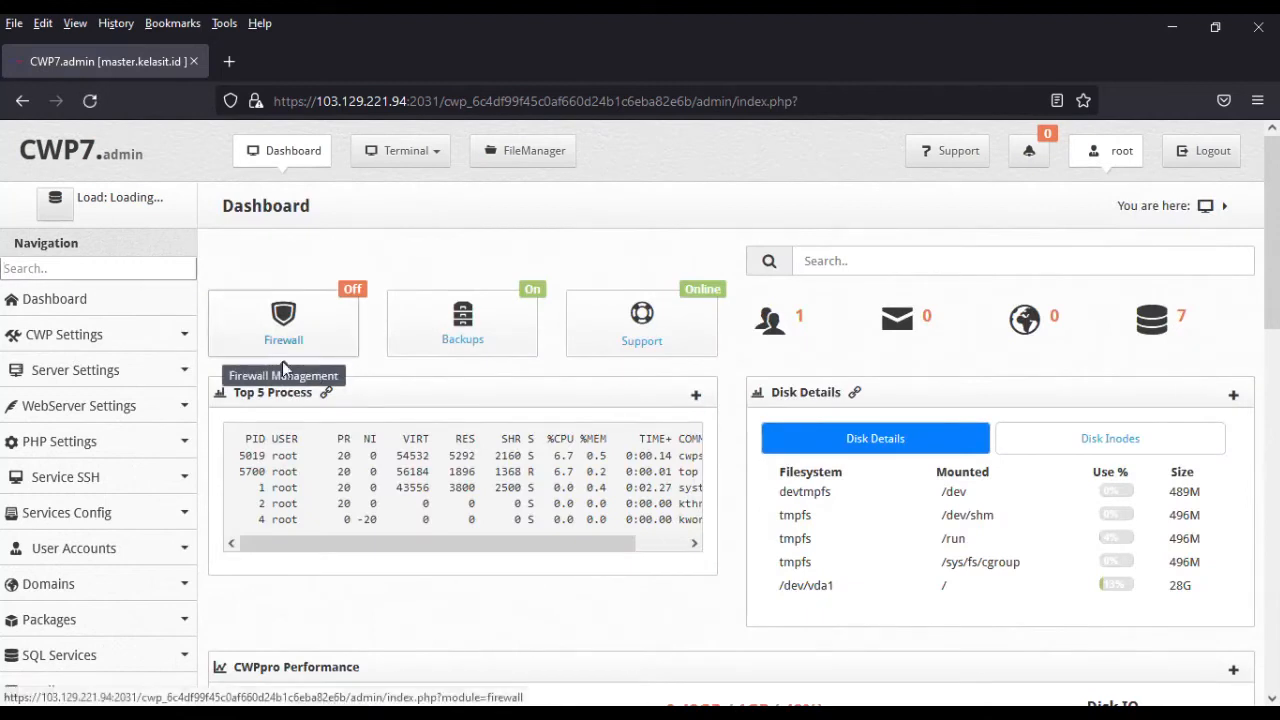
Open the Firewall manager and enable the CSF firewall
{"action": "left_click", "coordinate": [304, 322]}
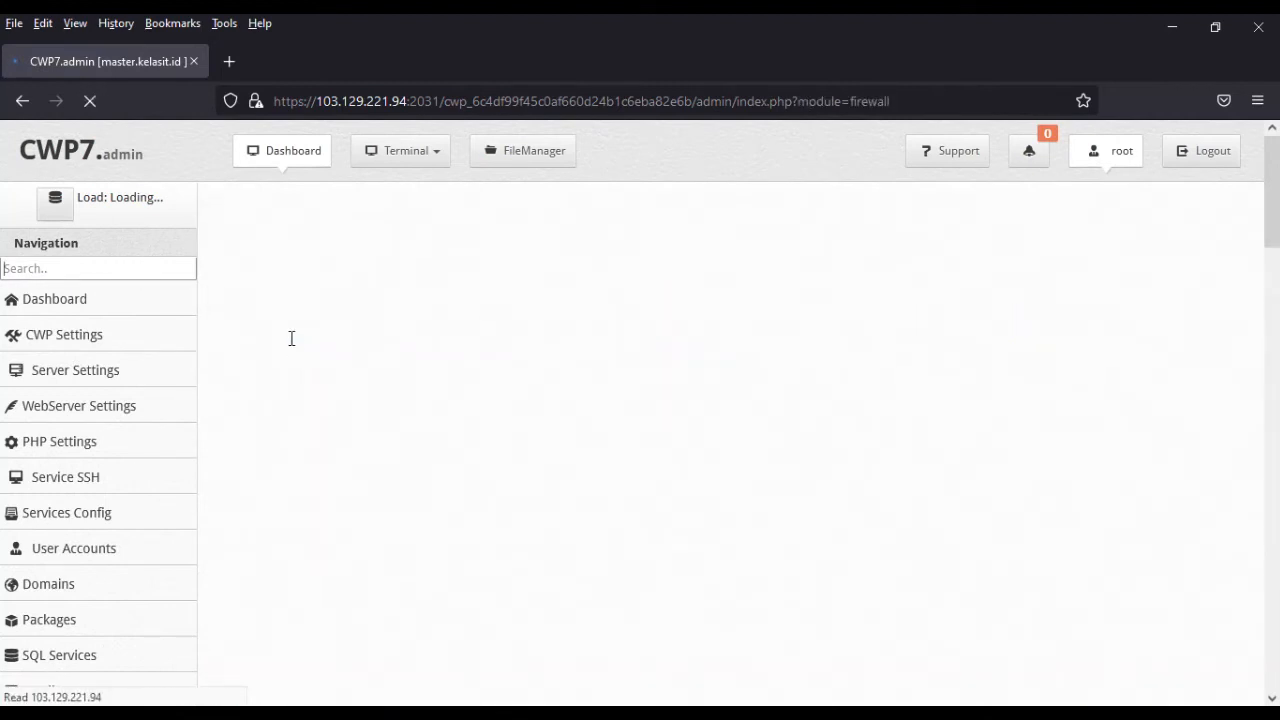
{"action": "scroll", "coordinate": [295, 380], "scroll_direction": "down", "scroll_amount": 2}
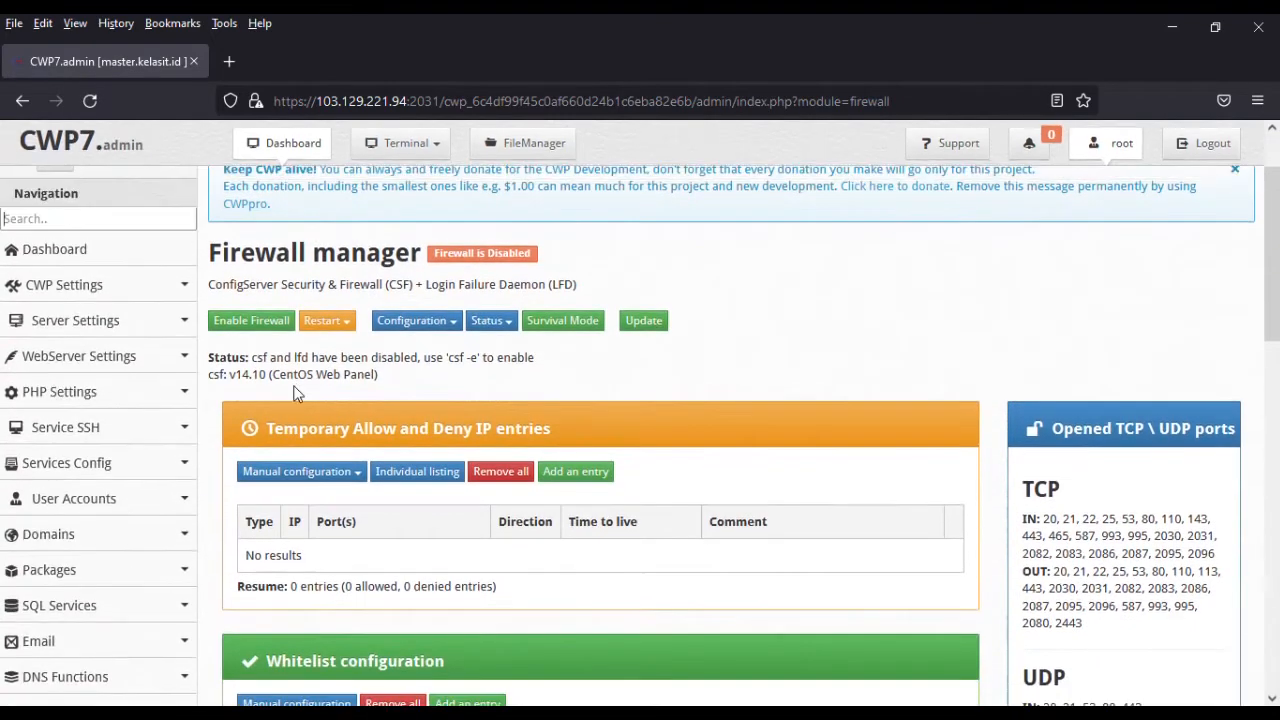
{"action": "left_click", "coordinate": [249, 325]}
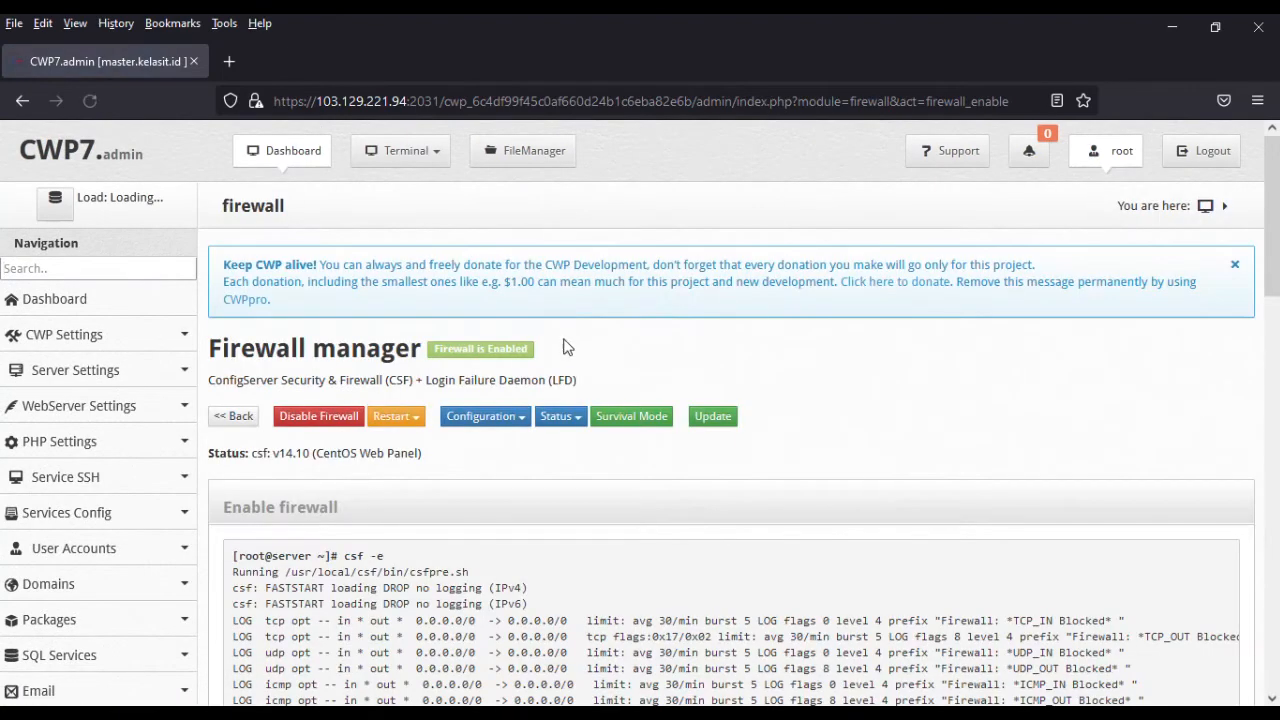
Review the Temporary Allow/Deny, Whitelist and Blacklist tables, then return to the dashboard
{"action": "scroll", "coordinate": [543, 389], "scroll_direction": "down", "scroll_amount": 5}
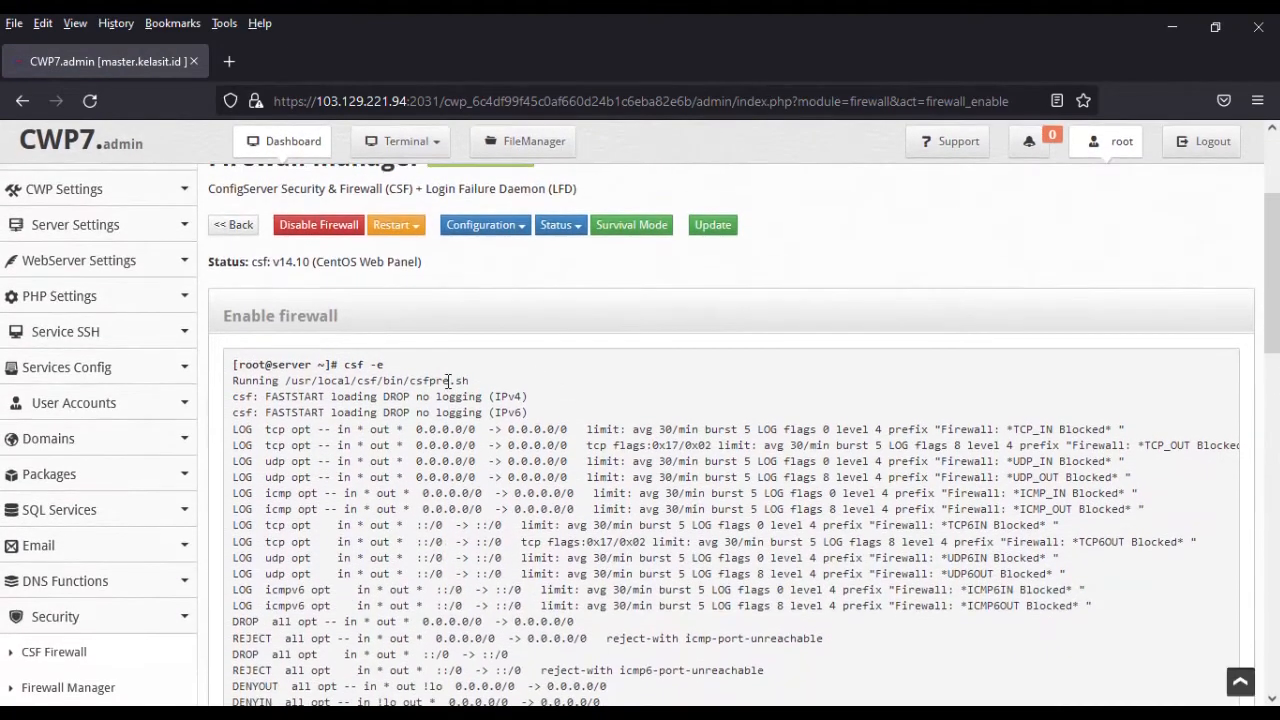
{"action": "scroll", "coordinate": [443, 389], "scroll_direction": "down", "scroll_amount": 10}
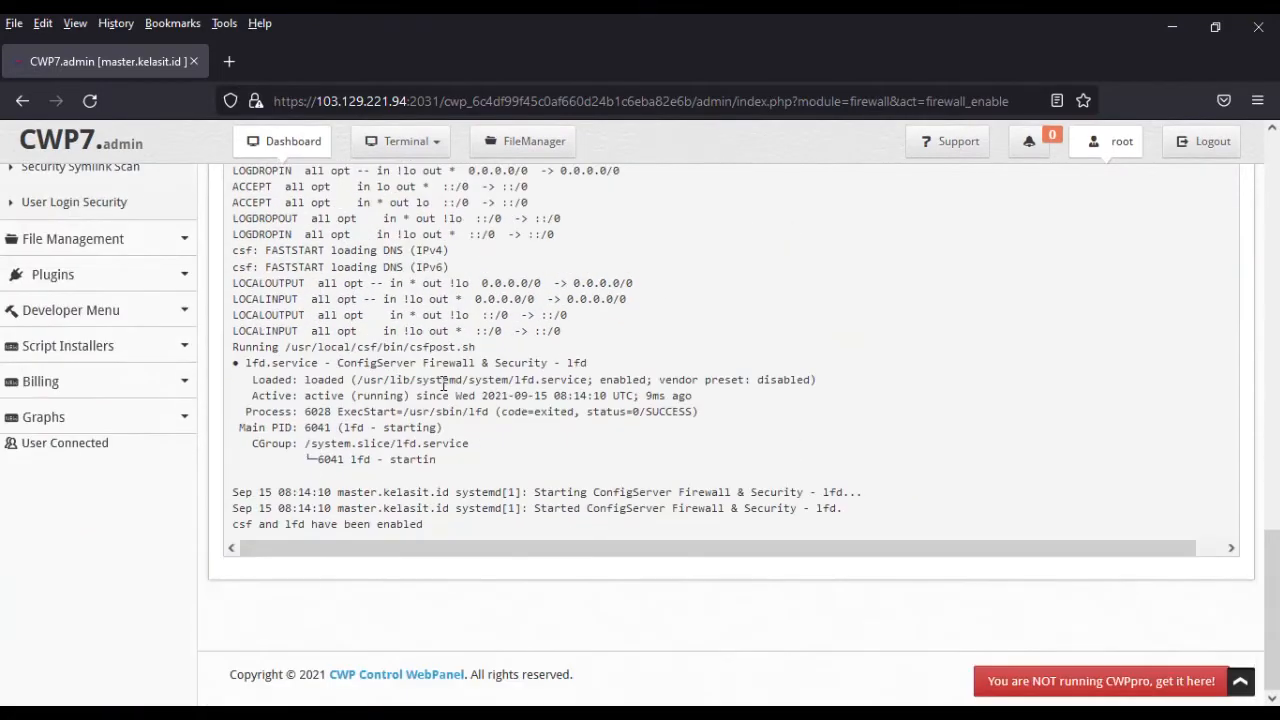
{"action": "scroll", "coordinate": [443, 384], "scroll_direction": "up", "scroll_amount": 5}
{"action": "scroll", "coordinate": [472, 442], "scroll_direction": "down", "scroll_amount": 1}
{"action": "scroll", "coordinate": [400, 430], "scroll_direction": "down", "scroll_amount": 1}
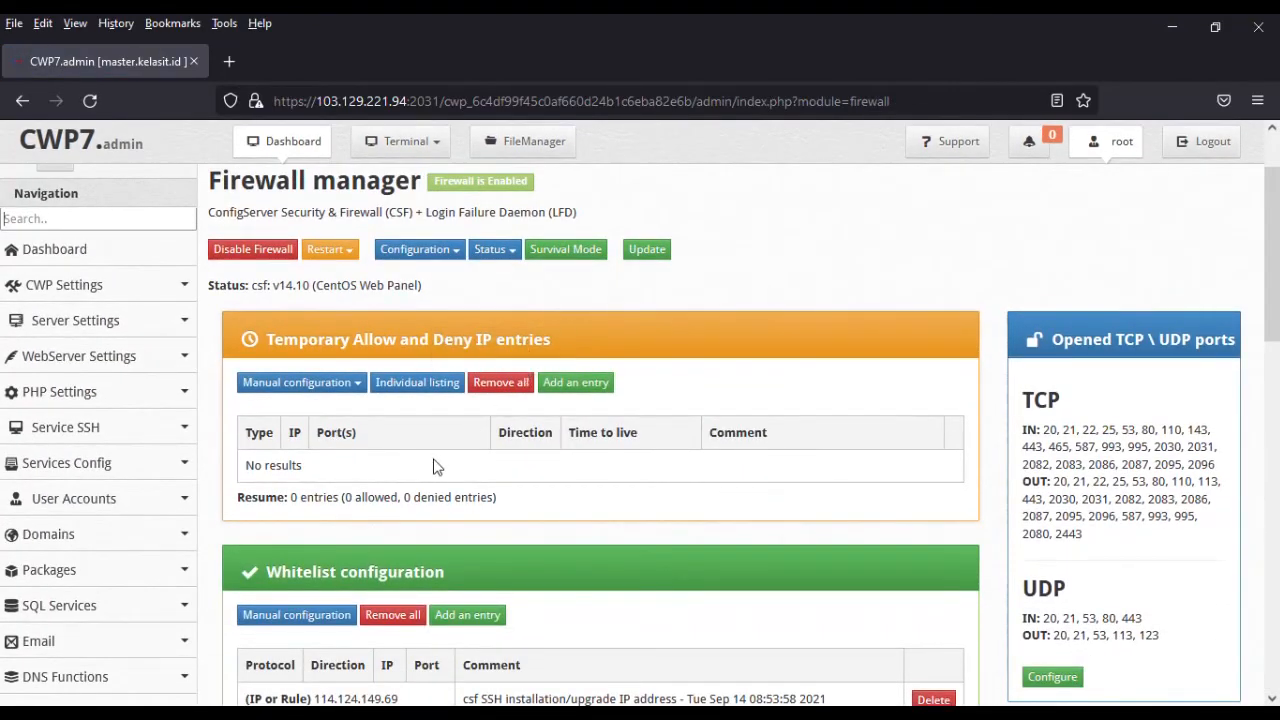
{"action": "scroll", "coordinate": [400, 470], "scroll_direction": "up", "scroll_amount": 1}
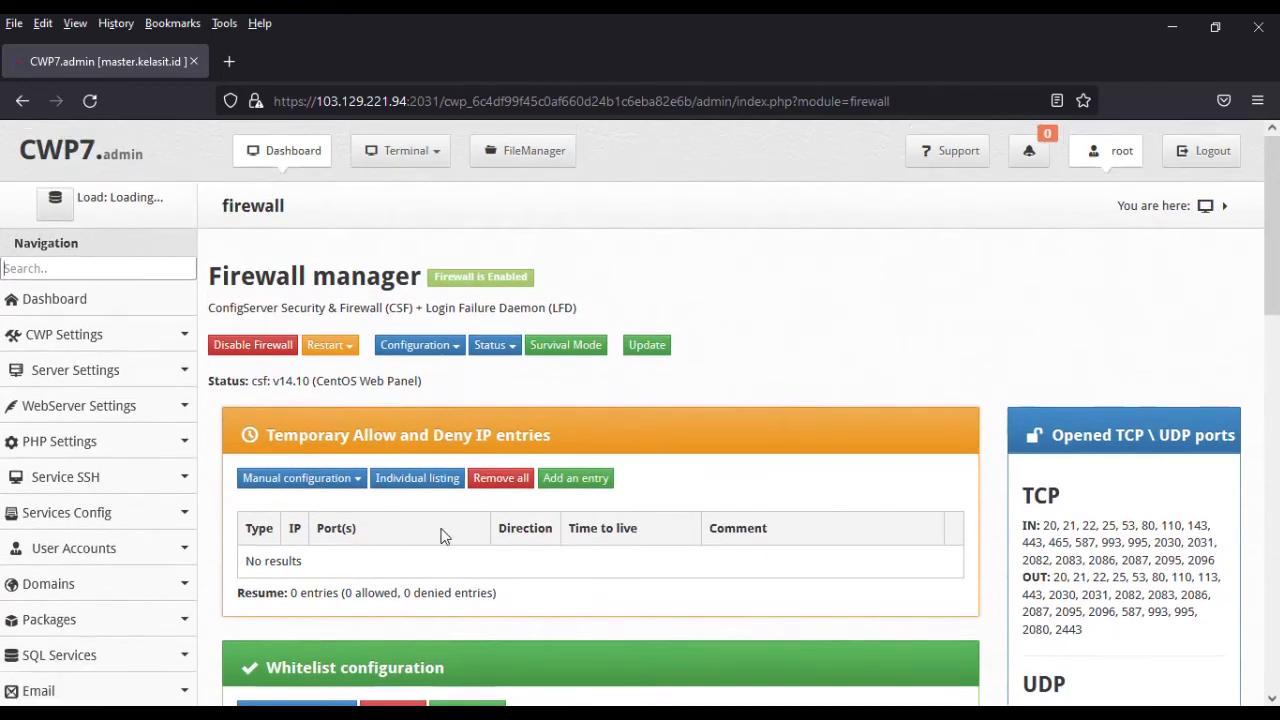
{"action": "scroll", "coordinate": [640, 510], "scroll_direction": "down", "scroll_amount": 3}
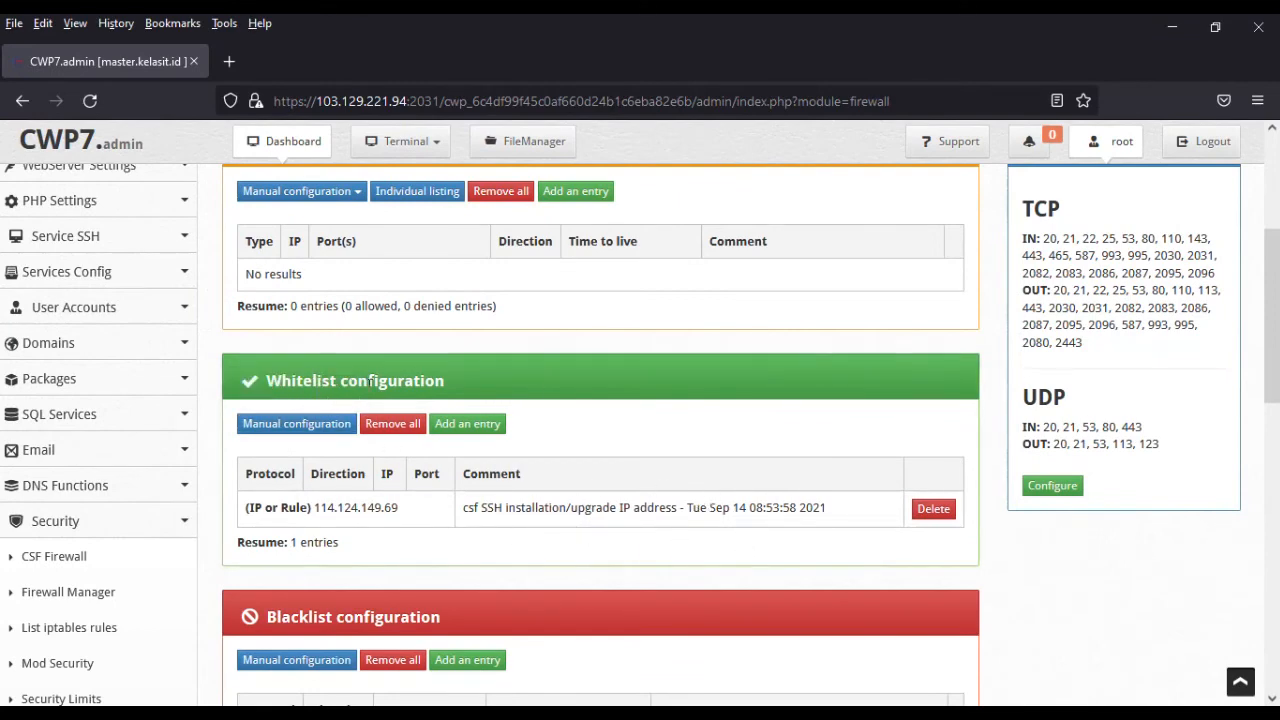
{"action": "scroll", "coordinate": [365, 515], "scroll_direction": "down", "scroll_amount": 2}
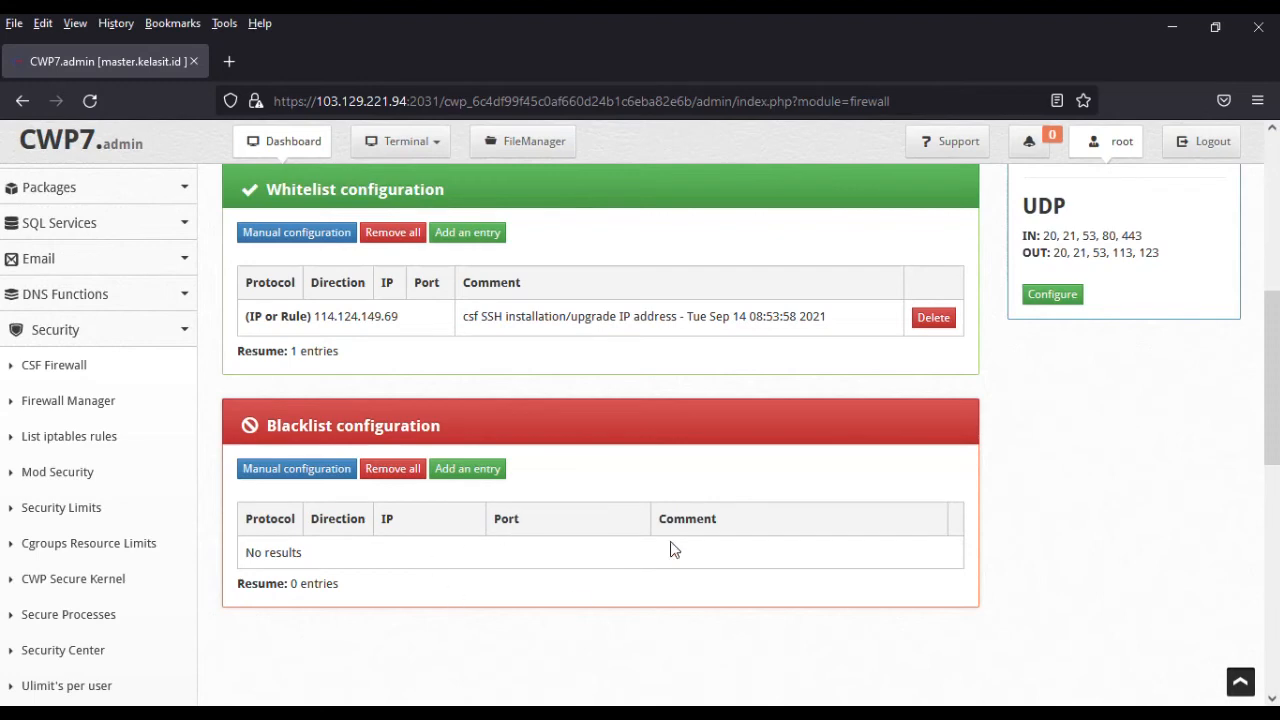
{"action": "scroll", "coordinate": [708, 592], "scroll_direction": "up", "scroll_amount": 5}
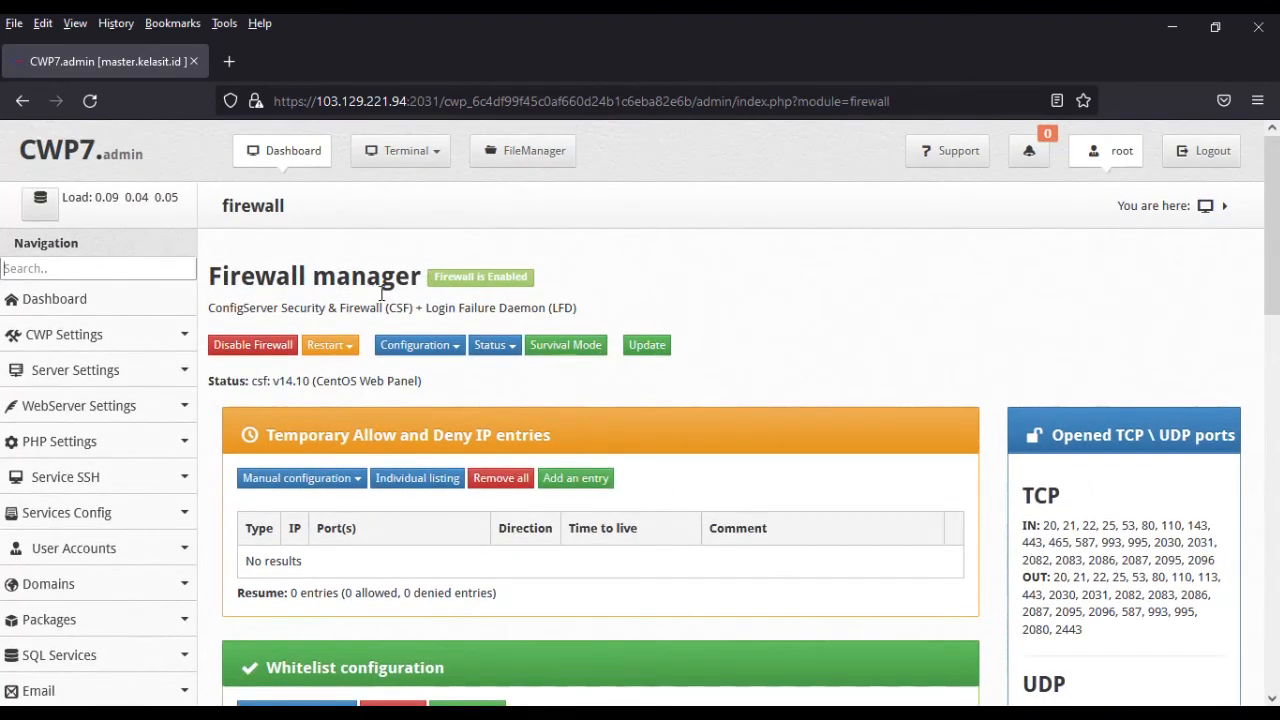
{"action": "left_click", "coordinate": [18, 299]}
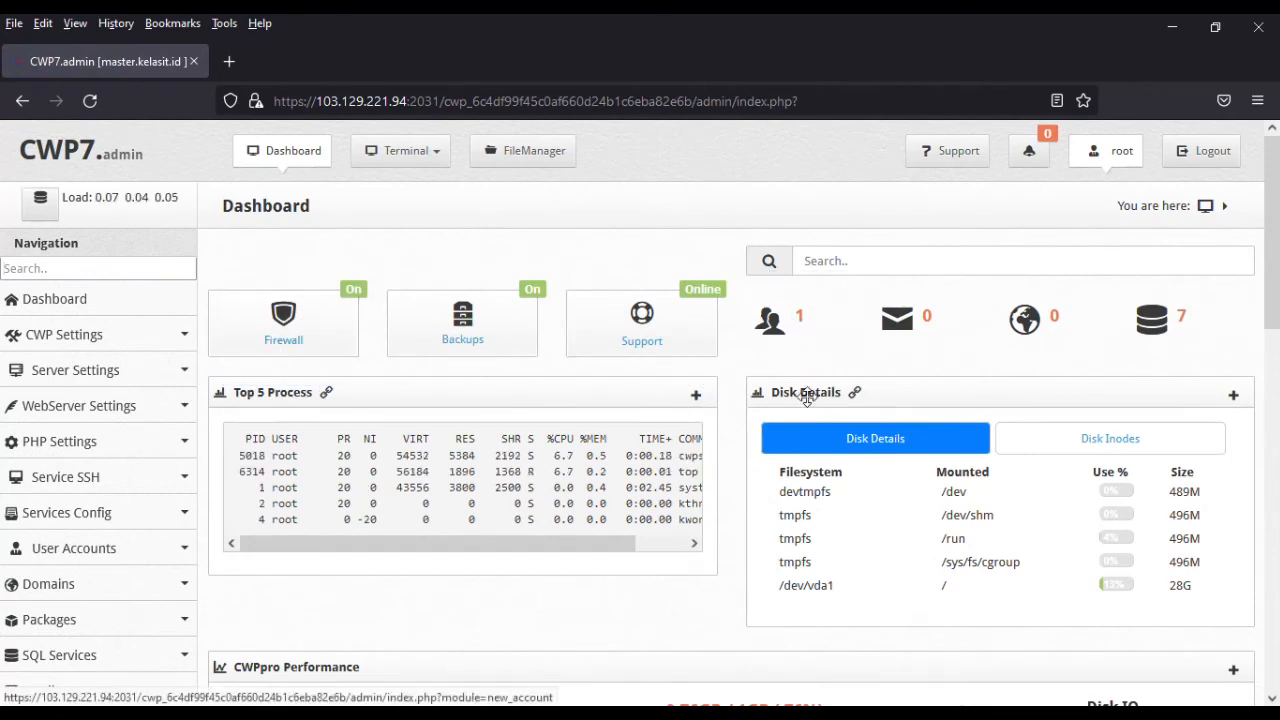
Look over the Create a New Account form, then expand DNS Functions in the sidebar
{"action": "left_click", "coordinate": [776, 326]}
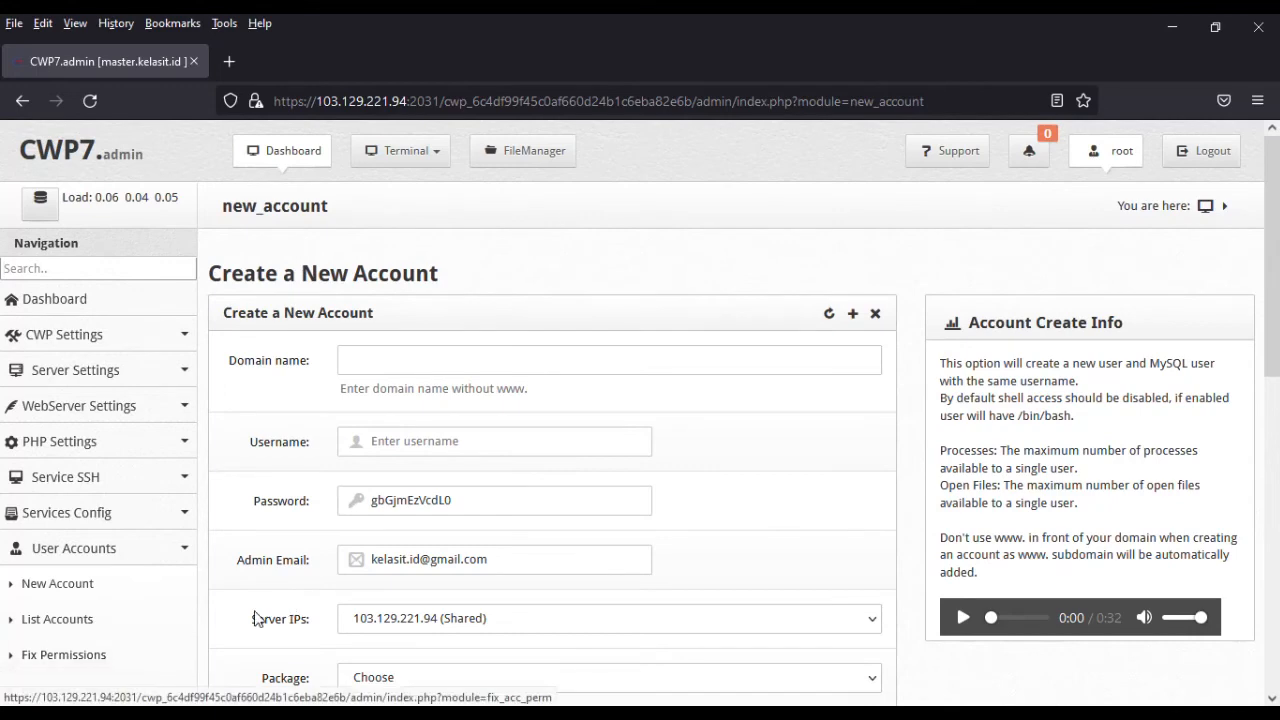
{"action": "scroll", "coordinate": [200, 617], "scroll_direction": "down", "scroll_amount": 4}
{"action": "scroll", "coordinate": [199, 618], "scroll_direction": "down", "scroll_amount": 2}
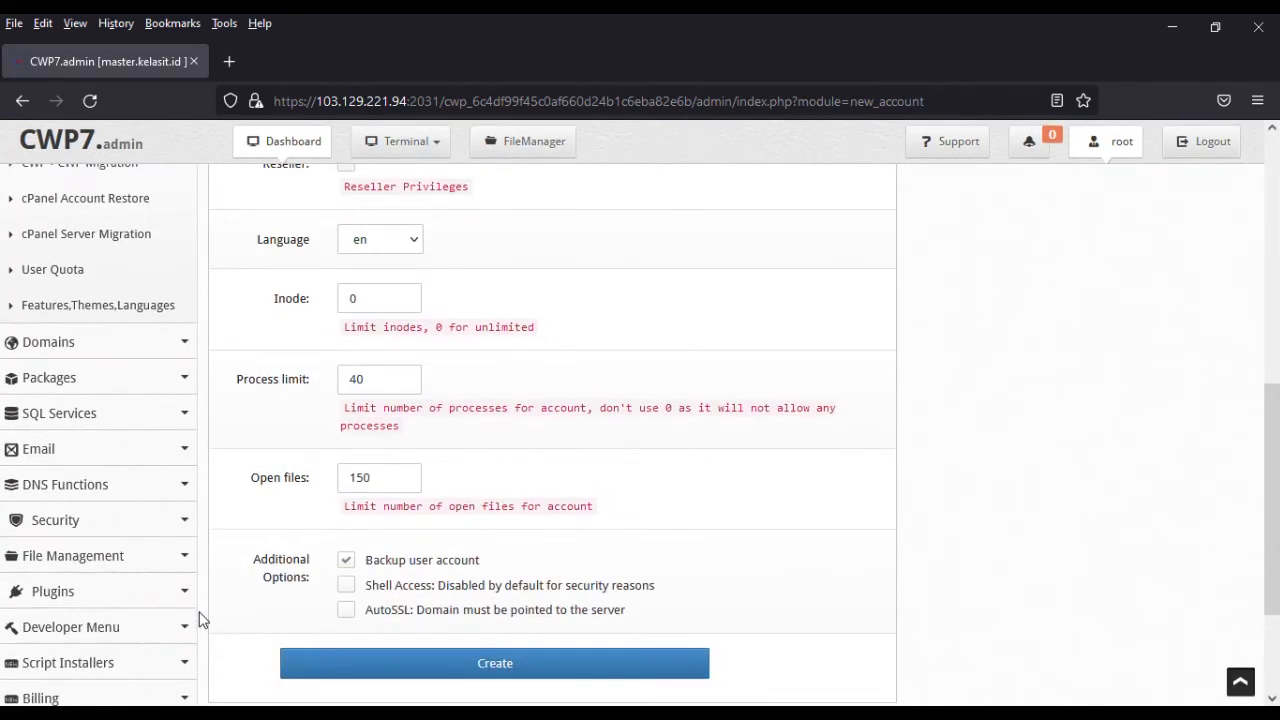
{"action": "scroll", "coordinate": [180, 557], "scroll_direction": "down", "scroll_amount": 2}
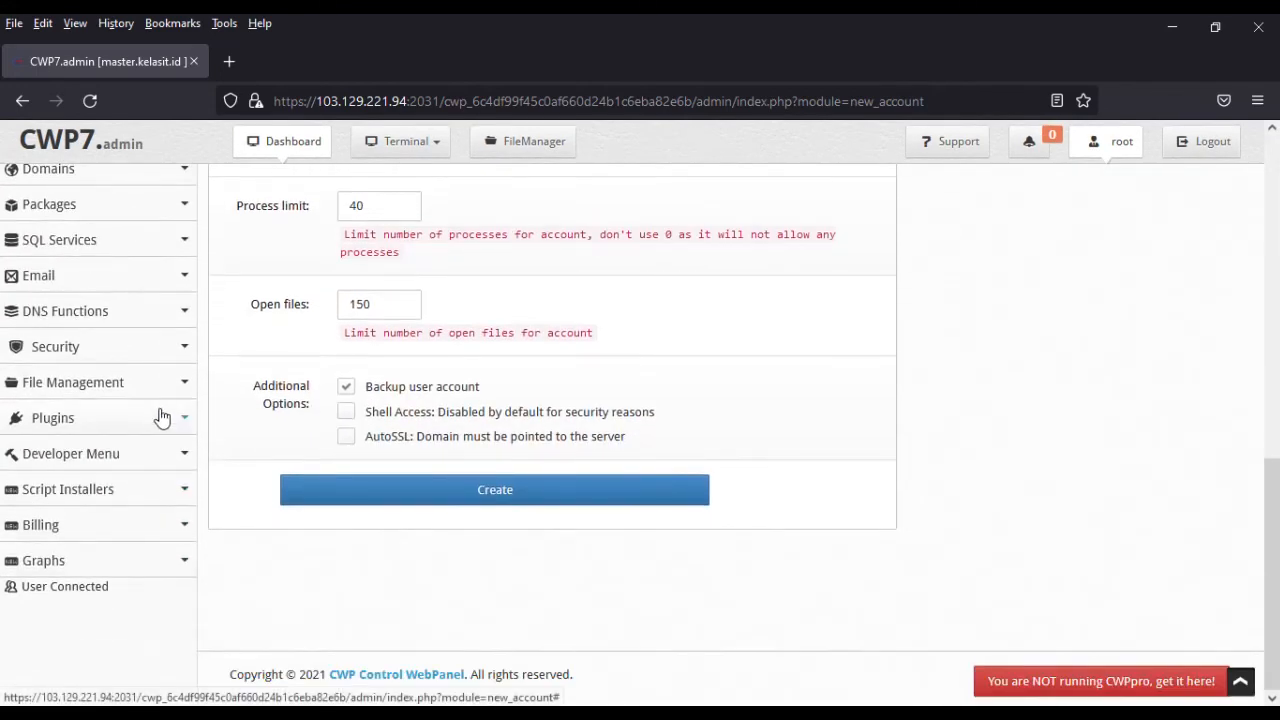
{"action": "scroll", "coordinate": [155, 385], "scroll_direction": "up", "scroll_amount": 1}
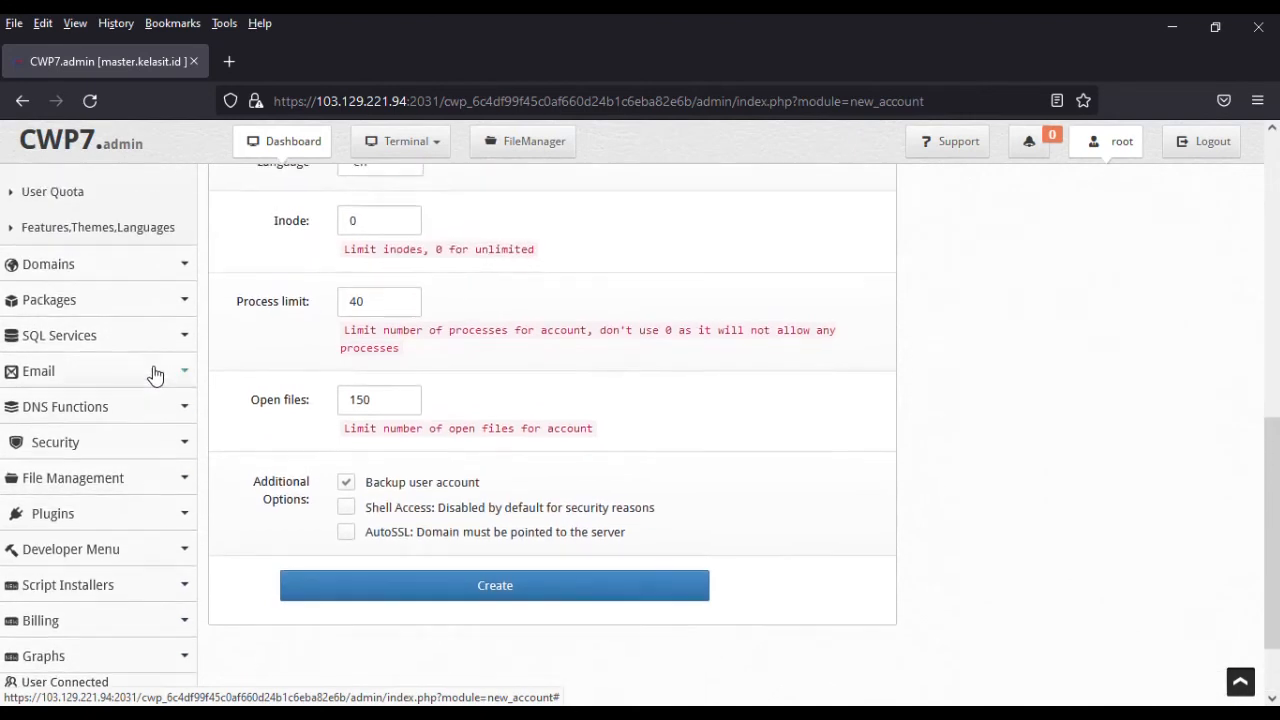
{"action": "left_click", "coordinate": [120, 409]}
Check nameservers NS1 and NS2, both resolving to 103.129.221.94, then return to the dashboard
{"action": "left_click", "coordinate": [105, 588]}
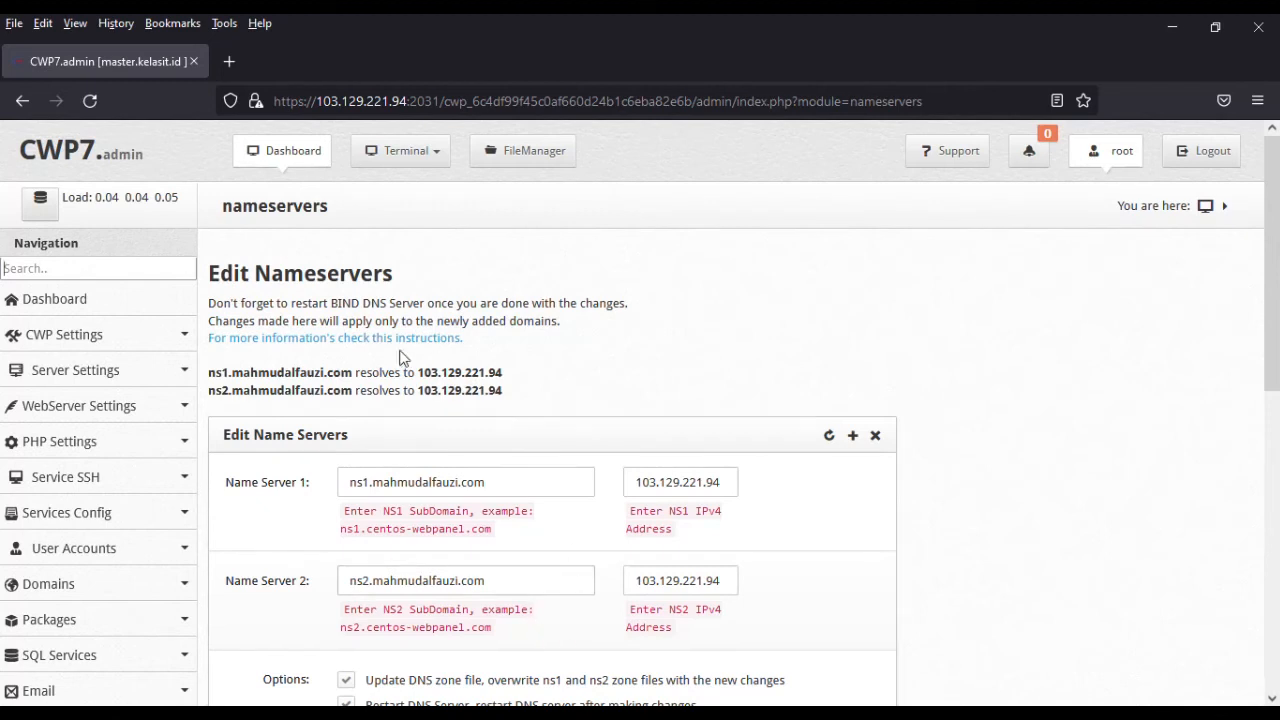
{"action": "left_click", "coordinate": [81, 302]}
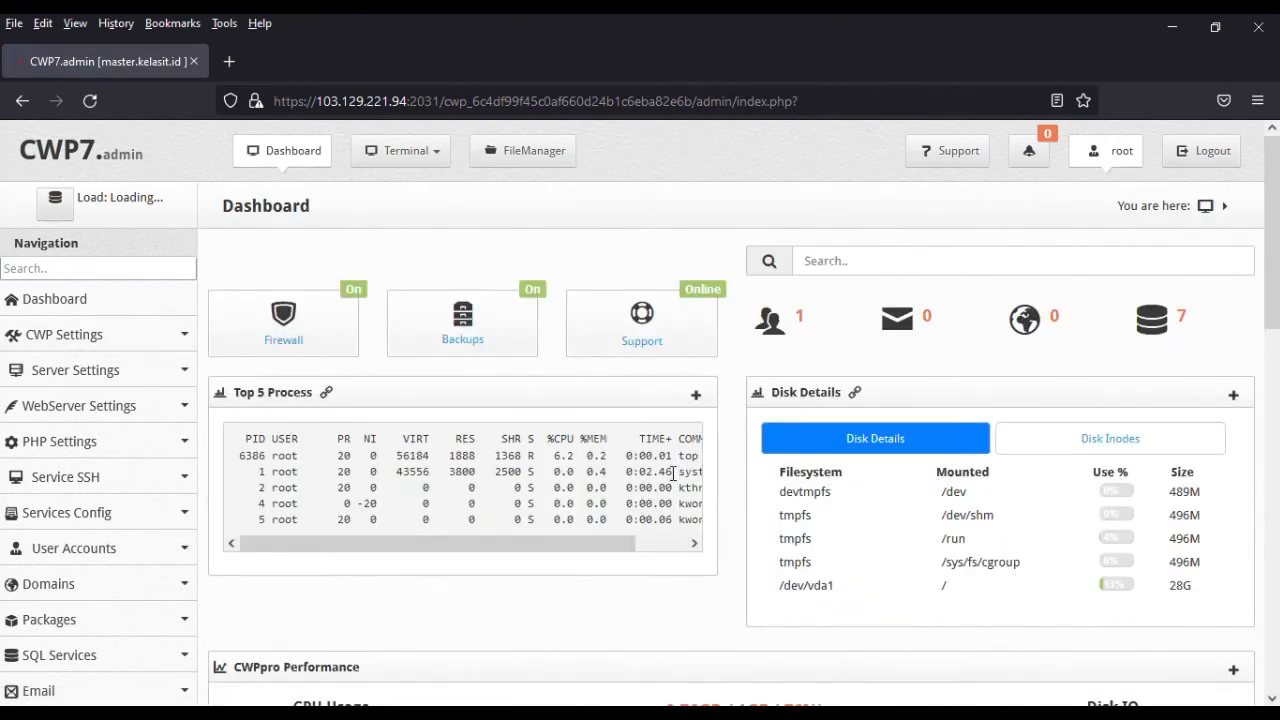
Reopen the Create a New Account form and filter the navigation by searching 'ssh'
{"action": "left_click", "coordinate": [779, 327]}
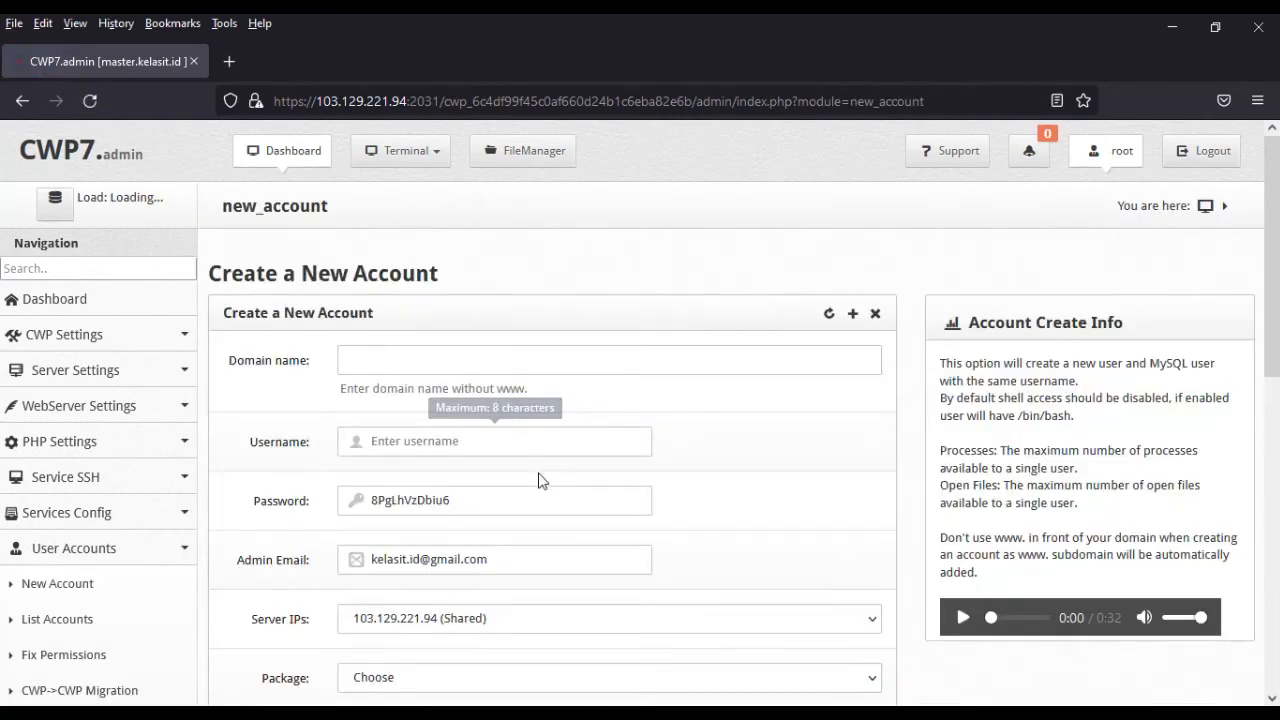
{"action": "scroll", "coordinate": [600, 460], "scroll_direction": "down", "scroll_amount": 8}
{"action": "scroll", "coordinate": [614, 470], "scroll_direction": "down", "scroll_amount": 3}
{"action": "scroll", "coordinate": [645, 460], "scroll_direction": "up", "scroll_amount": 8}
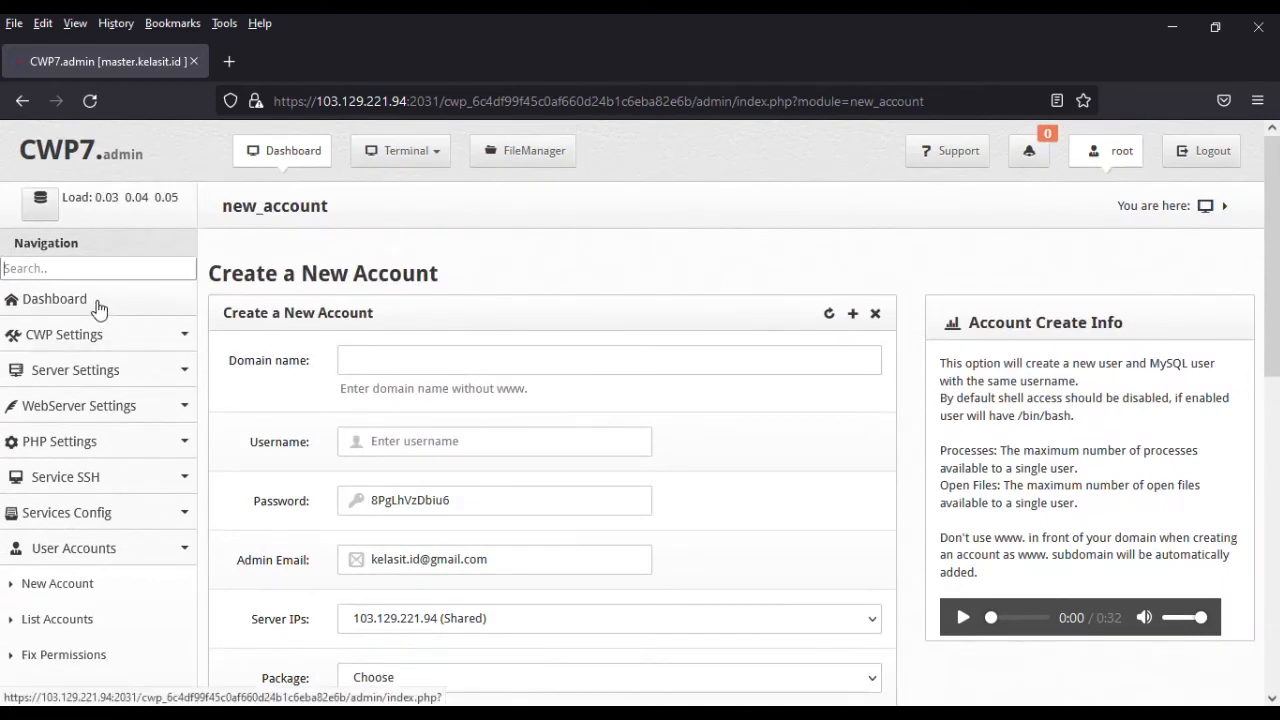
{"action": "left_click", "coordinate": [92, 267]}
{"action": "type", "text": "ssh"}
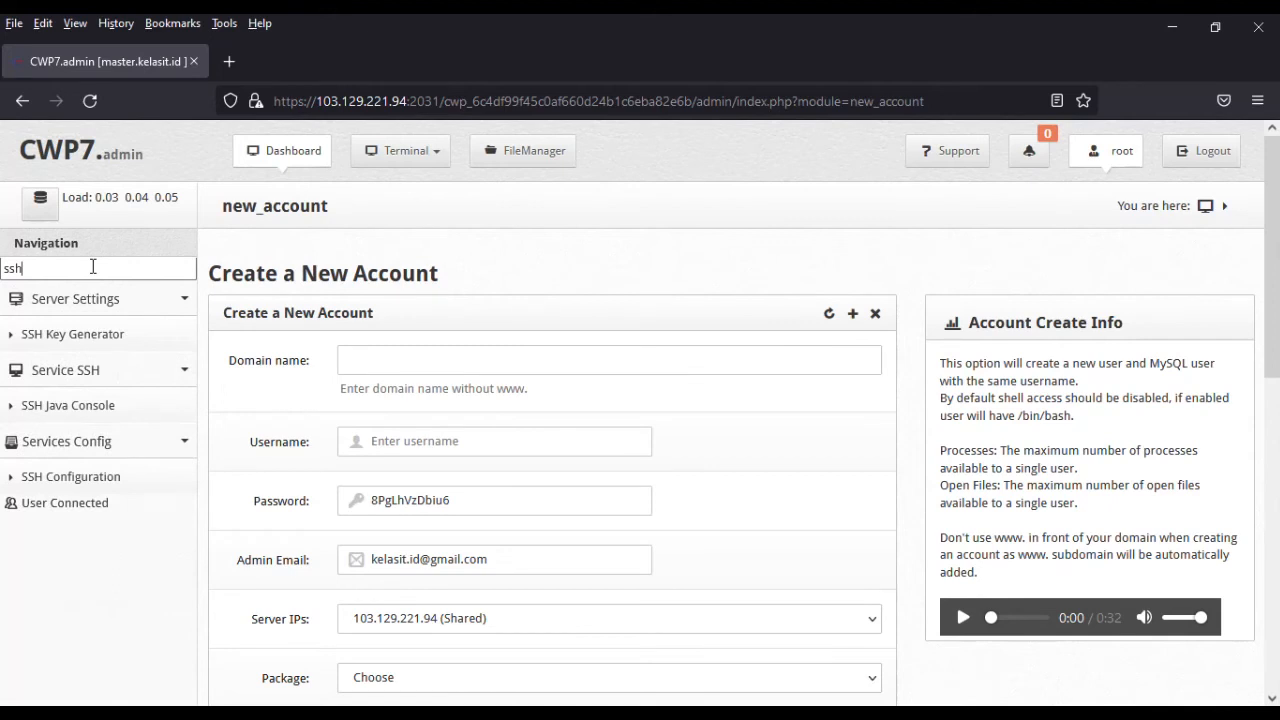
Open SSH Configuration and change Port 22 to Port 955 in /etc/ssh/sshd_config
{"action": "left_click", "coordinate": [64, 480]}
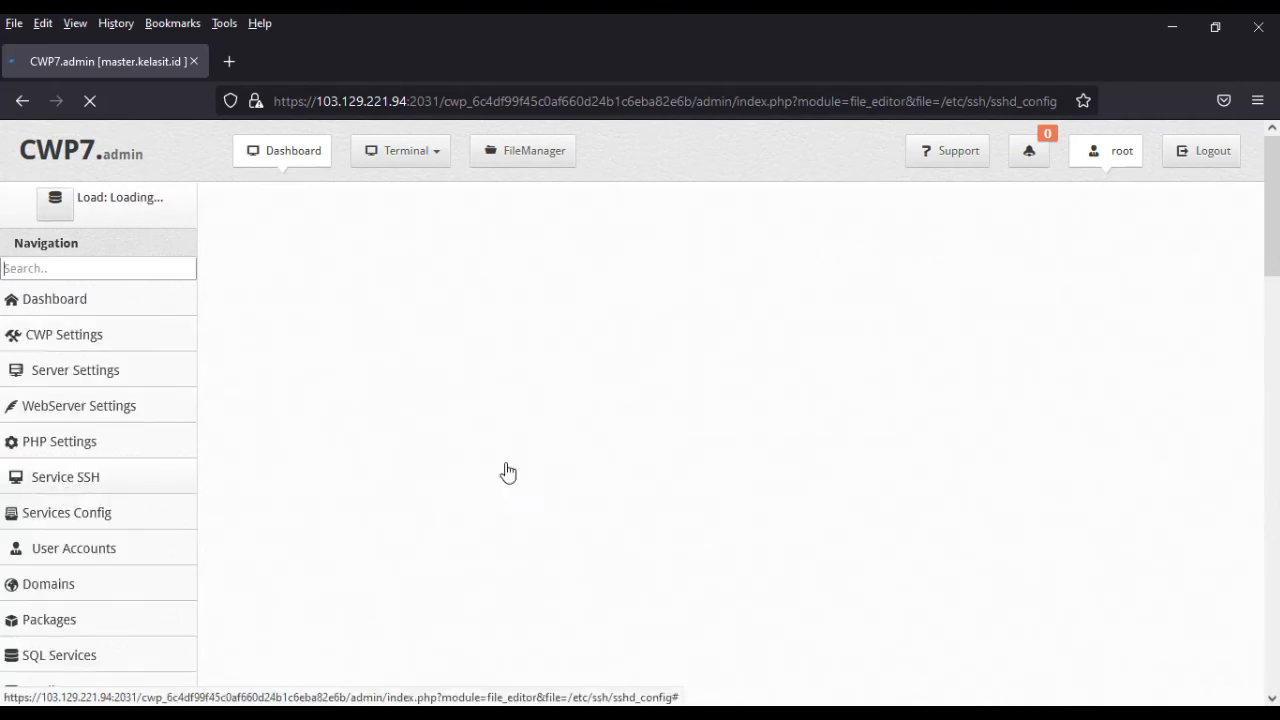
{"action": "scroll", "coordinate": [807, 388], "scroll_direction": "down", "scroll_amount": 5}
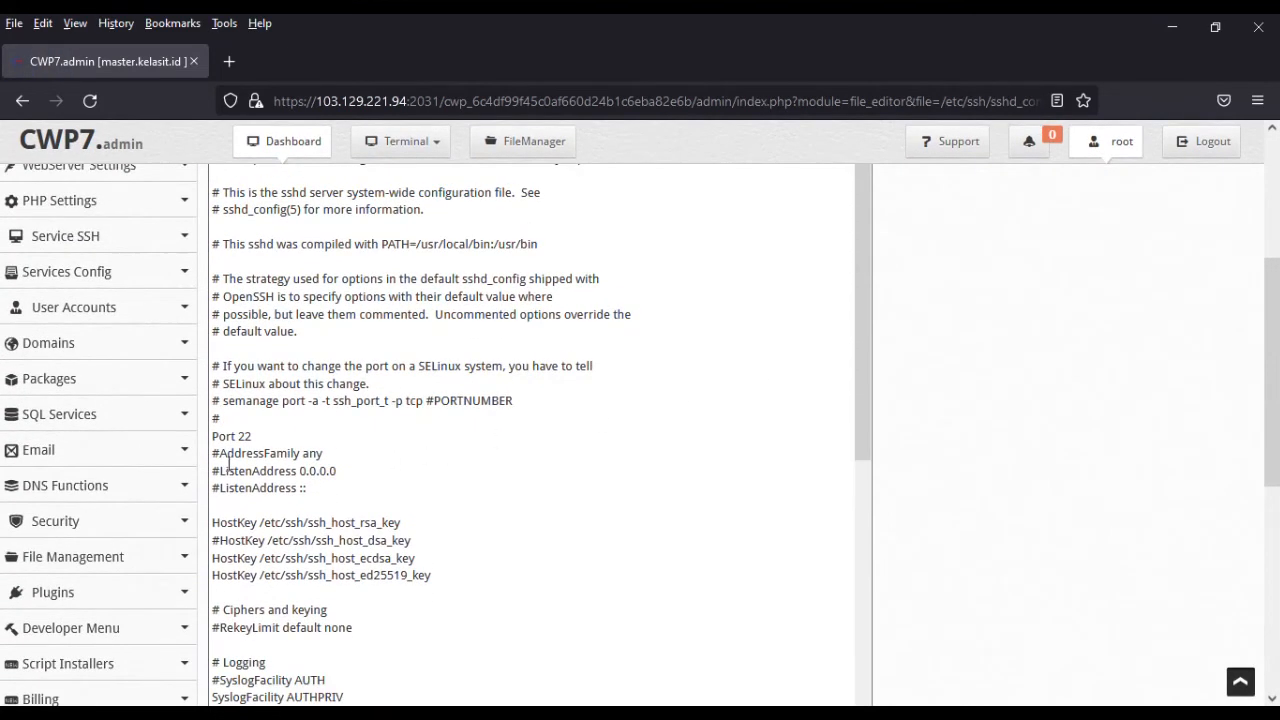
{"action": "left_click", "coordinate": [263, 438]}
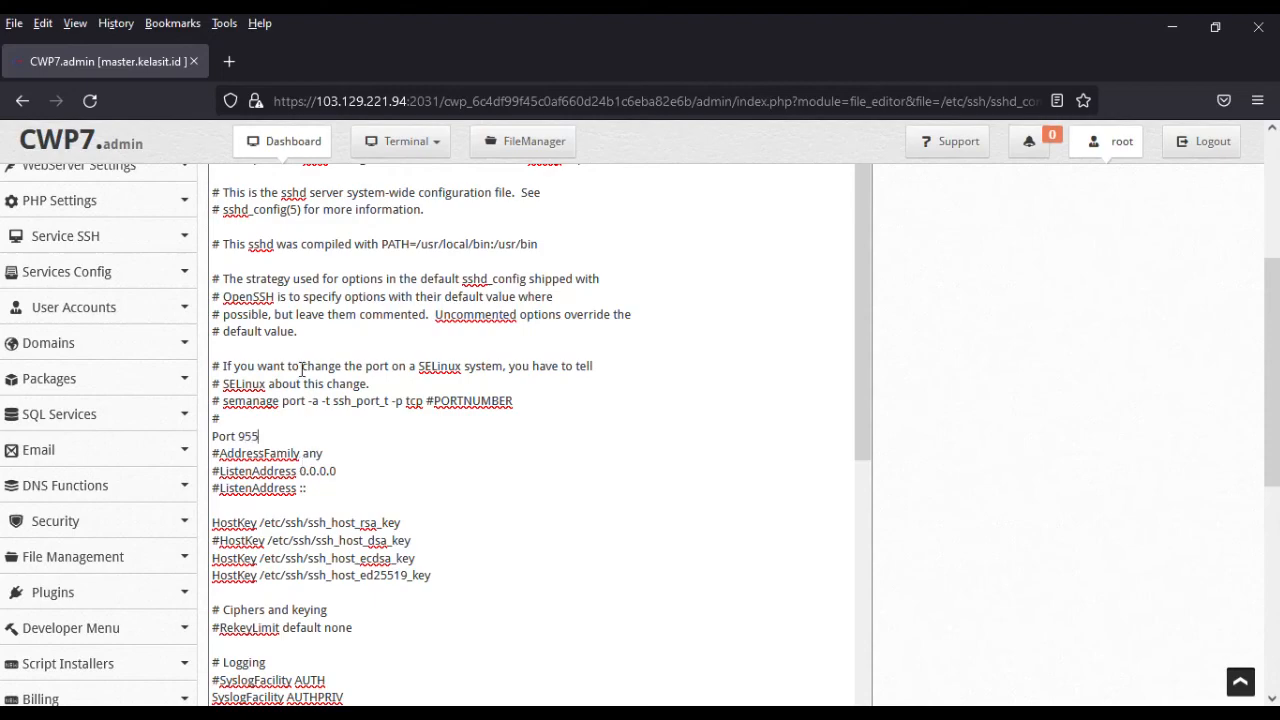
Save the edited sshd_config and confirm the Data Updated message and automatic backup
{"action": "scroll", "coordinate": [423, 420], "scroll_direction": "down", "scroll_amount": 10}
{"action": "scroll", "coordinate": [834, 489], "scroll_direction": "down", "scroll_amount": 10}
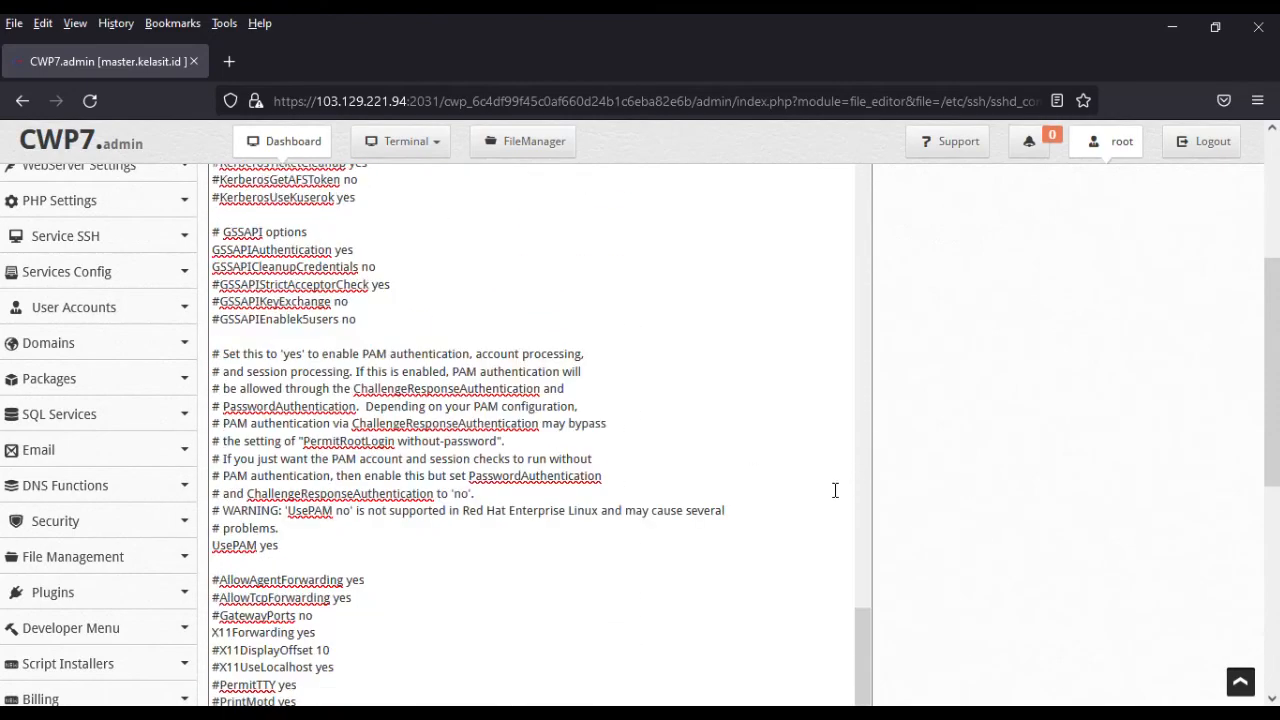
{"action": "scroll", "coordinate": [986, 466], "scroll_direction": "down", "scroll_amount": 5}
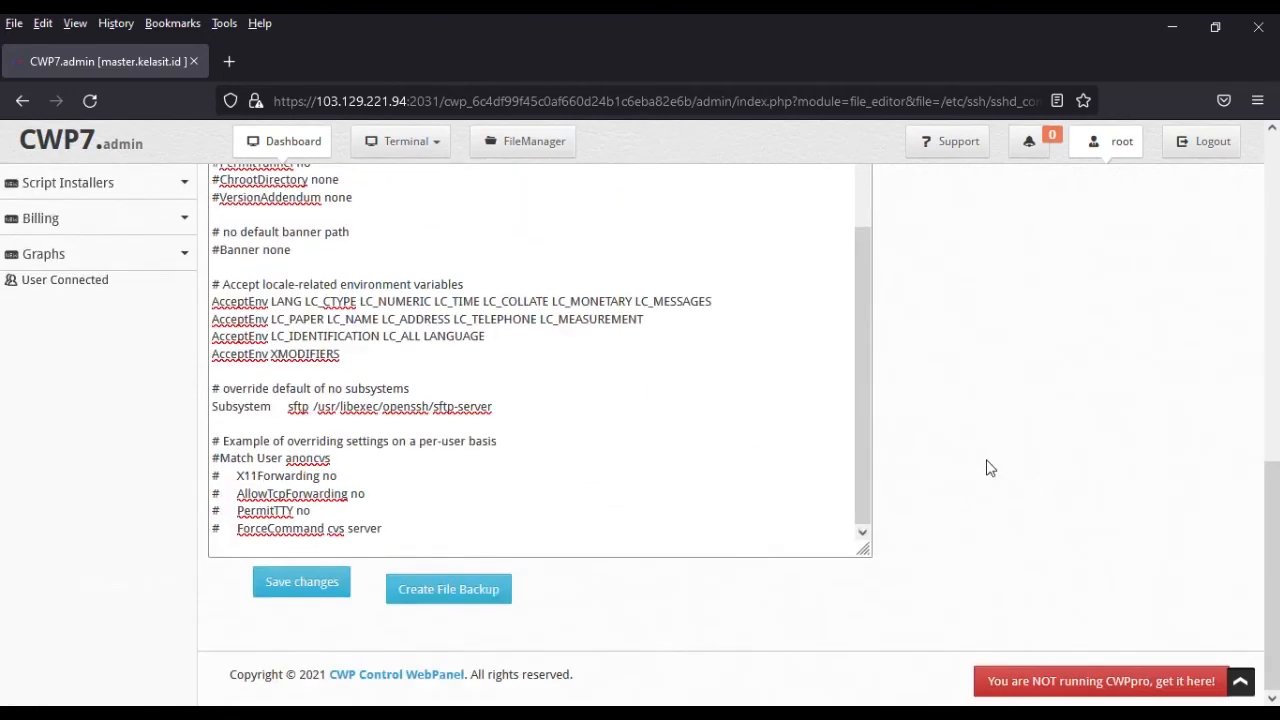
{"action": "left_click", "coordinate": [318, 588]}
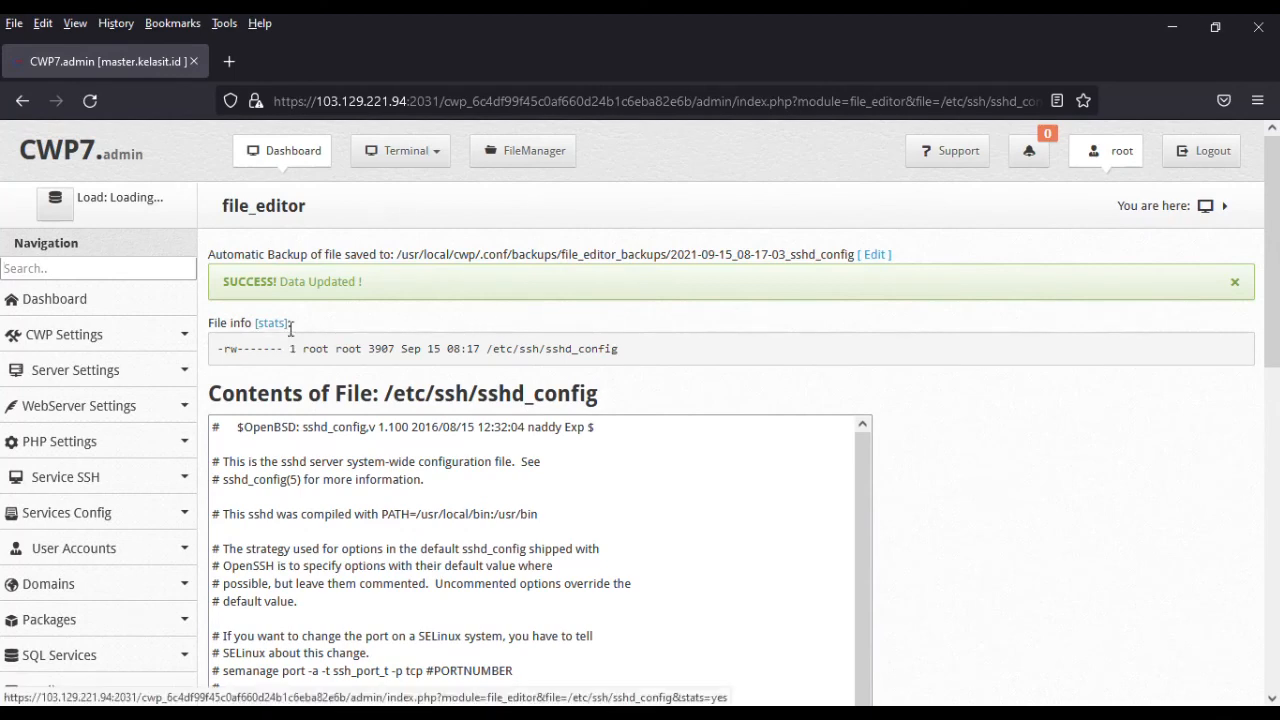
{"action": "scroll", "coordinate": [369, 429], "scroll_direction": "down", "scroll_amount": 2}
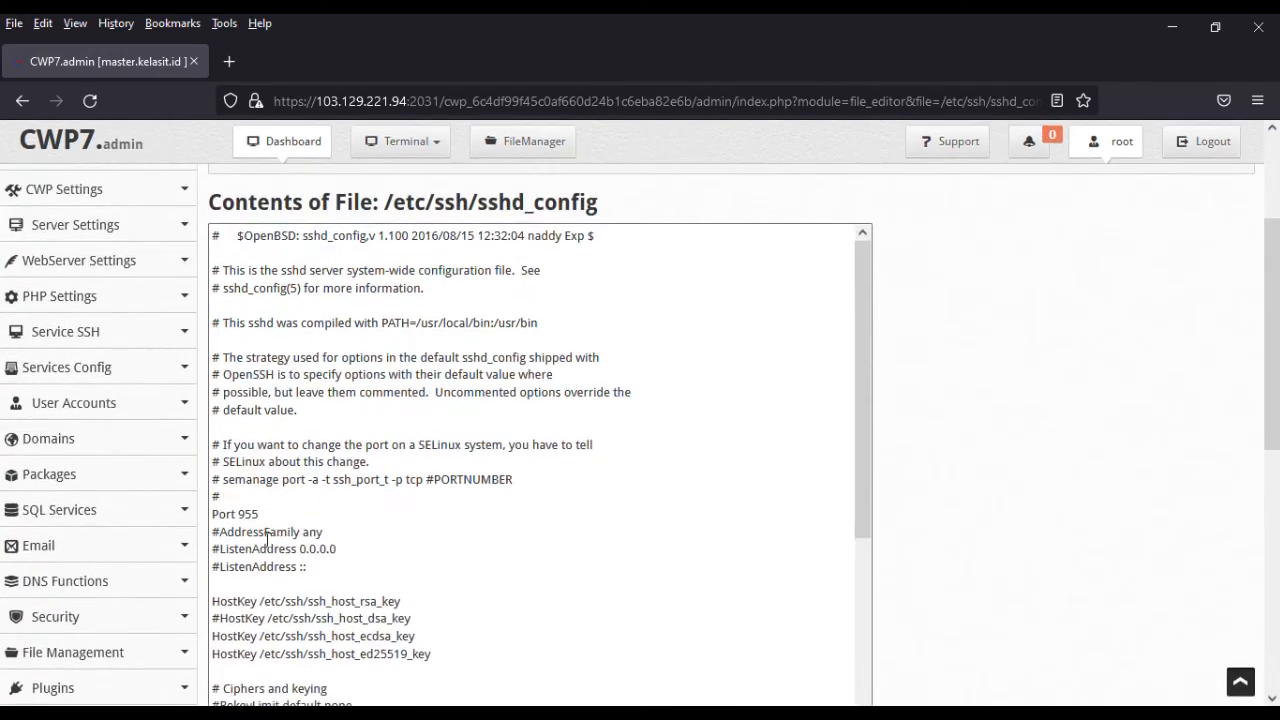
{"action": "scroll", "coordinate": [846, 397], "scroll_direction": "up", "scroll_amount": 2}
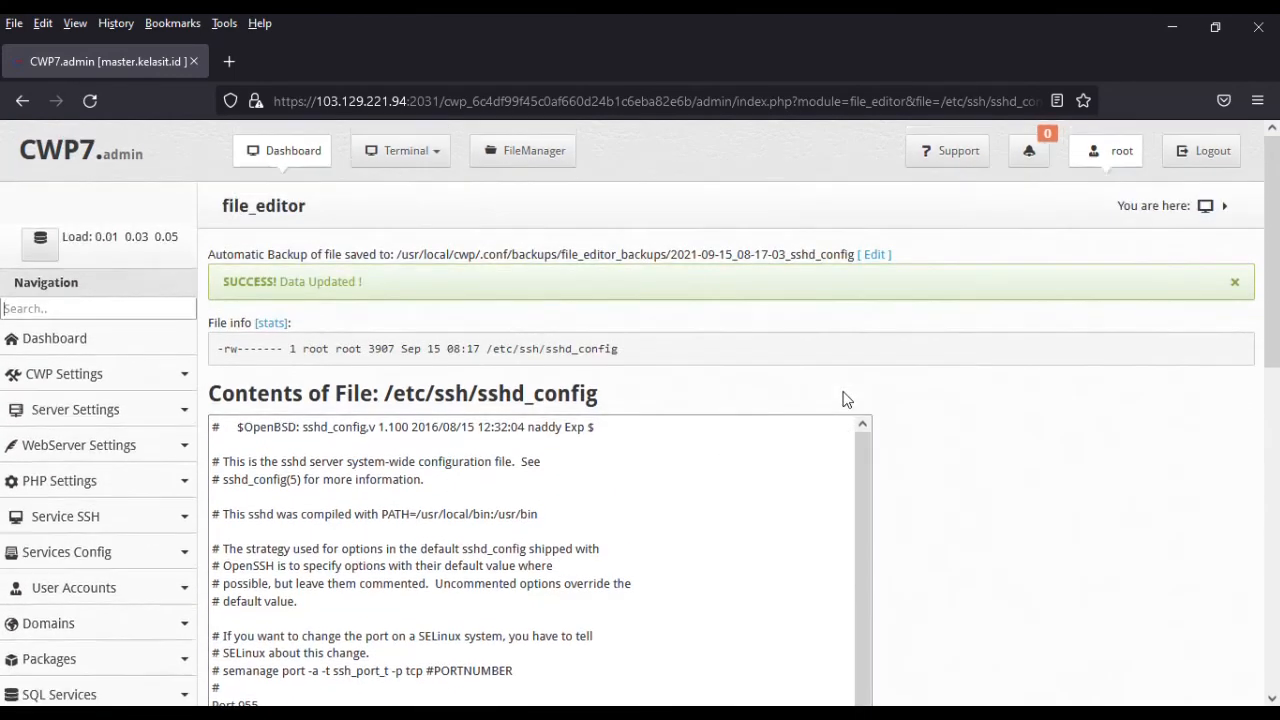
{"action": "scroll", "coordinate": [571, 386], "scroll_direction": "down", "scroll_amount": 2}
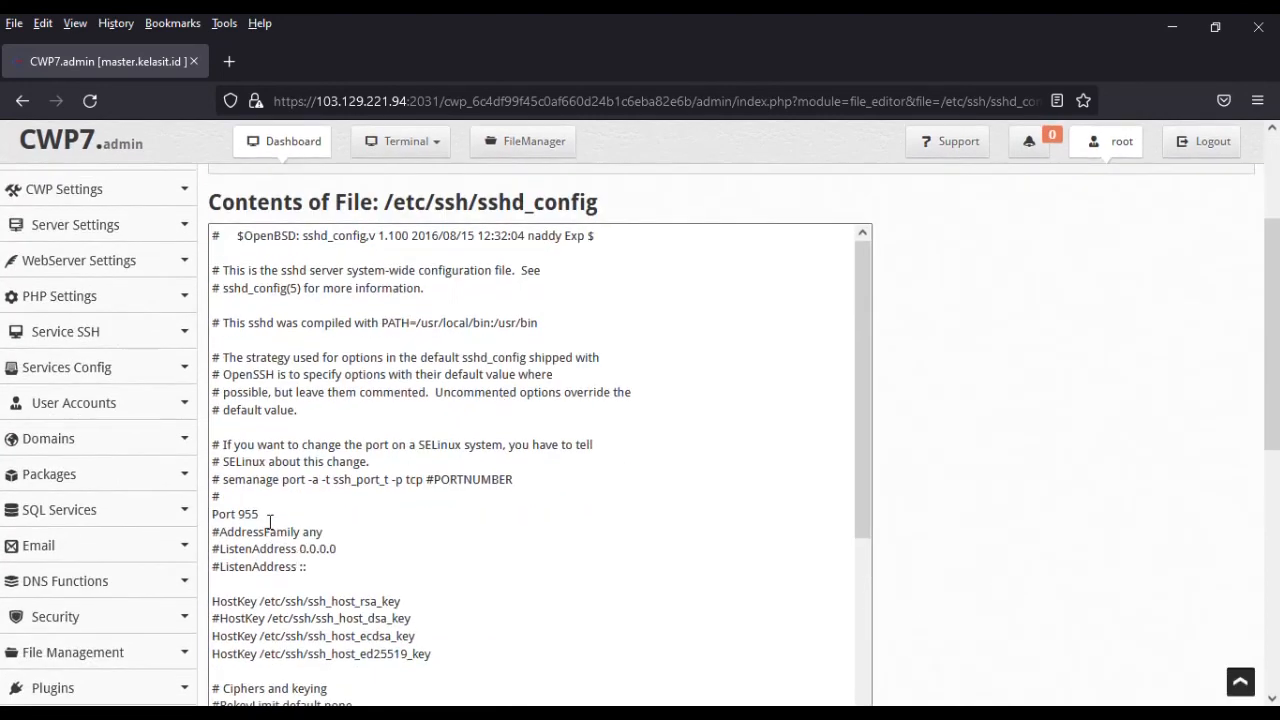
{"action": "scroll", "coordinate": [270, 522], "scroll_direction": "up", "scroll_amount": 2}
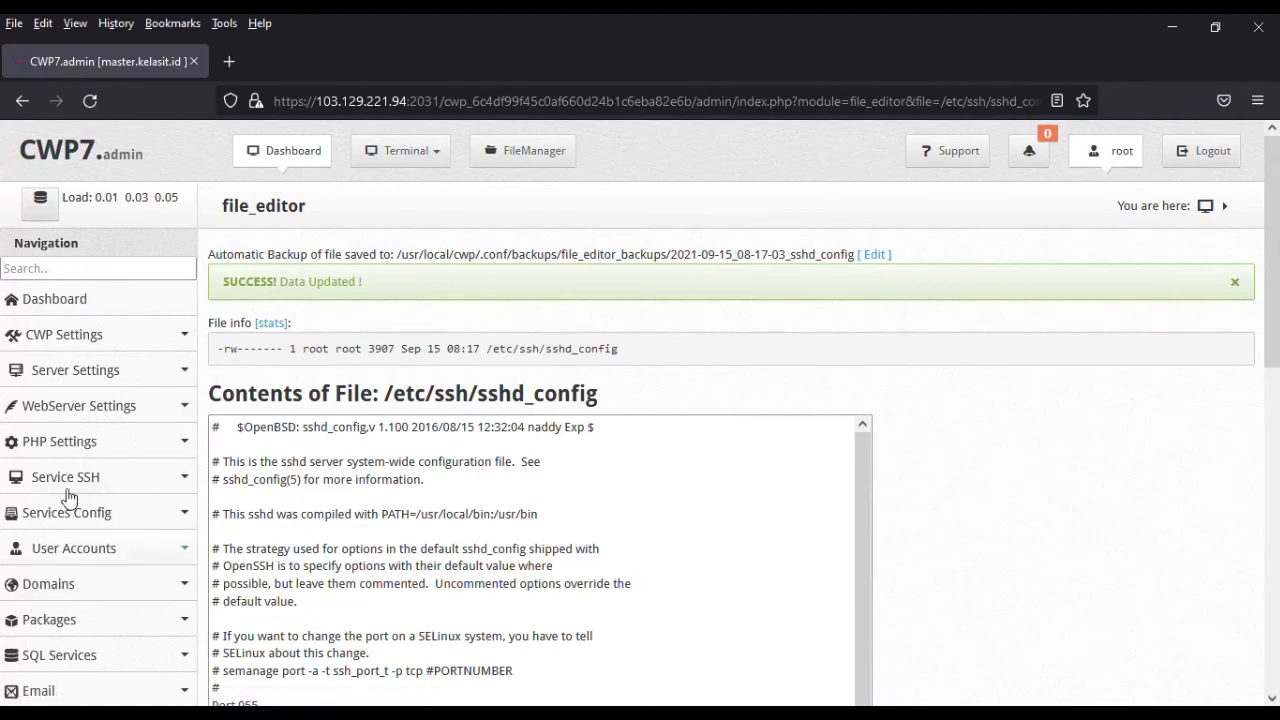
{"action": "scroll", "coordinate": [29, 466], "scroll_direction": "down", "scroll_amount": 5}
{"action": "scroll", "coordinate": [67, 557], "scroll_direction": "up", "scroll_amount": 5}
Search 'reboot' to reach the Reboot Server page, then return to and reload the Dashboard
{"action": "left_click", "coordinate": [71, 270]}
{"action": "type", "text": "reboot"}
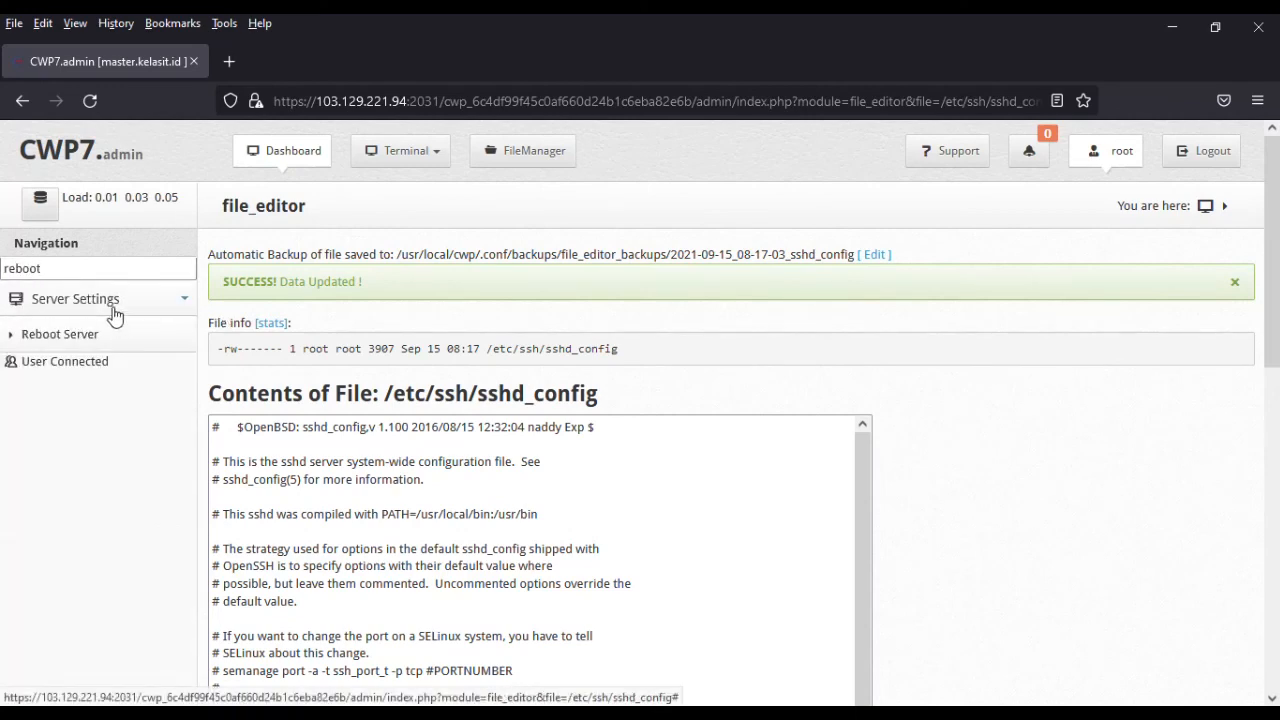
{"action": "left_click", "coordinate": [55, 336]}
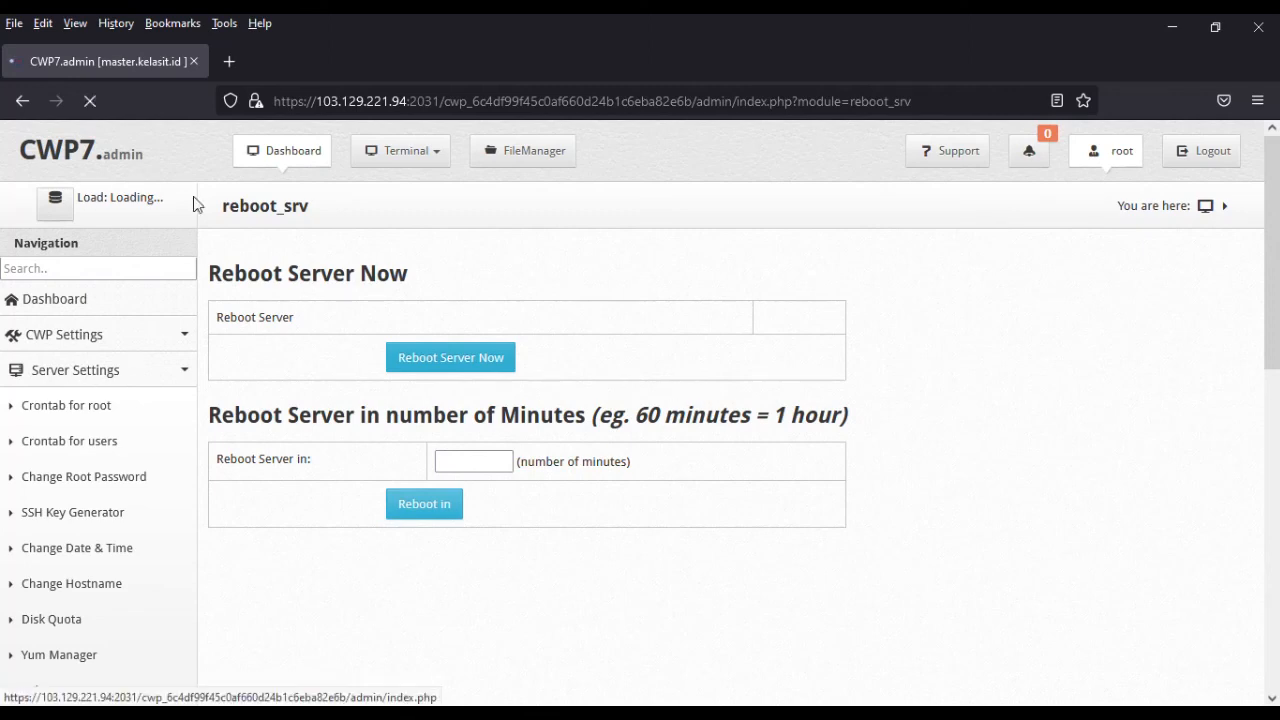
{"action": "left_click", "coordinate": [54, 301]}
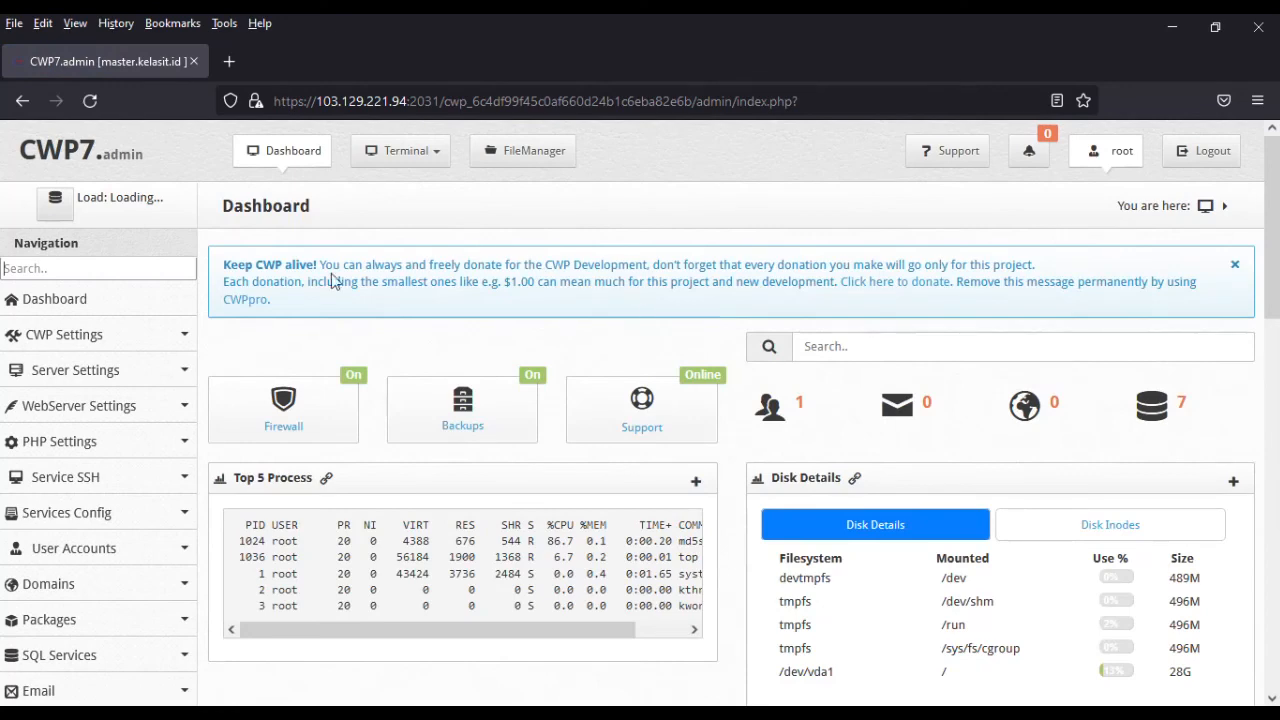
{"action": "left_click", "coordinate": [74, 300]}
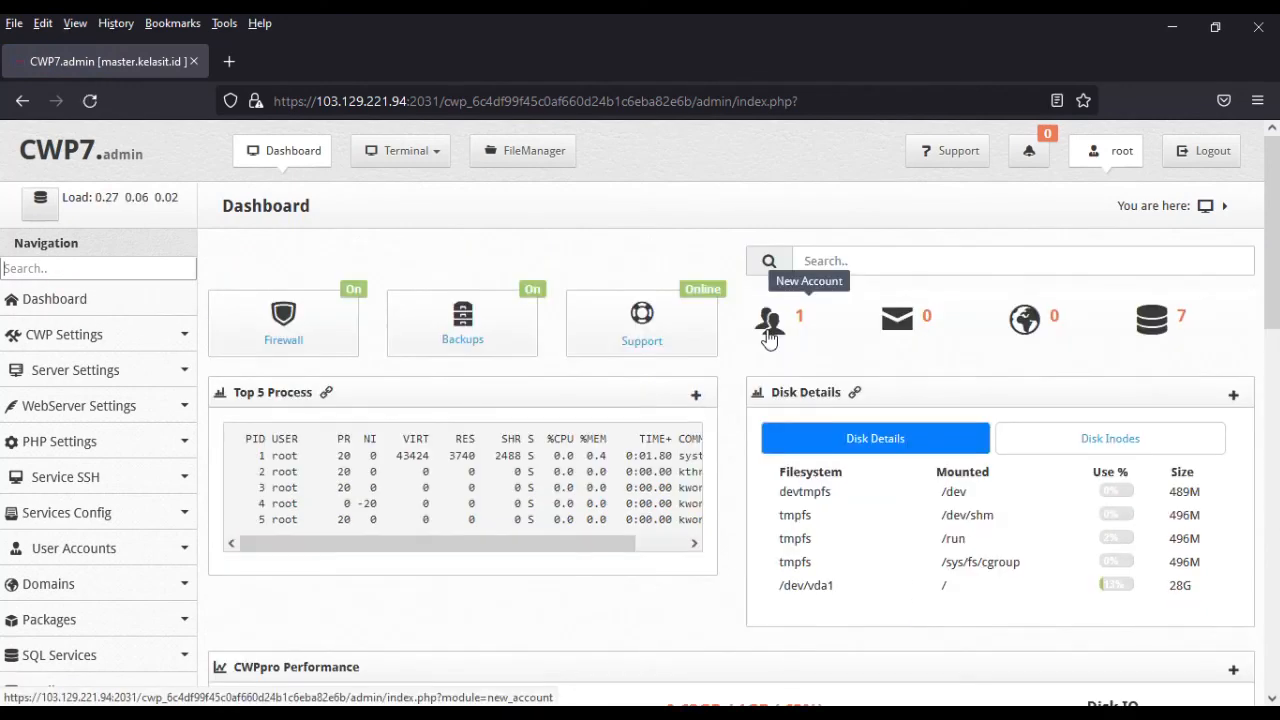